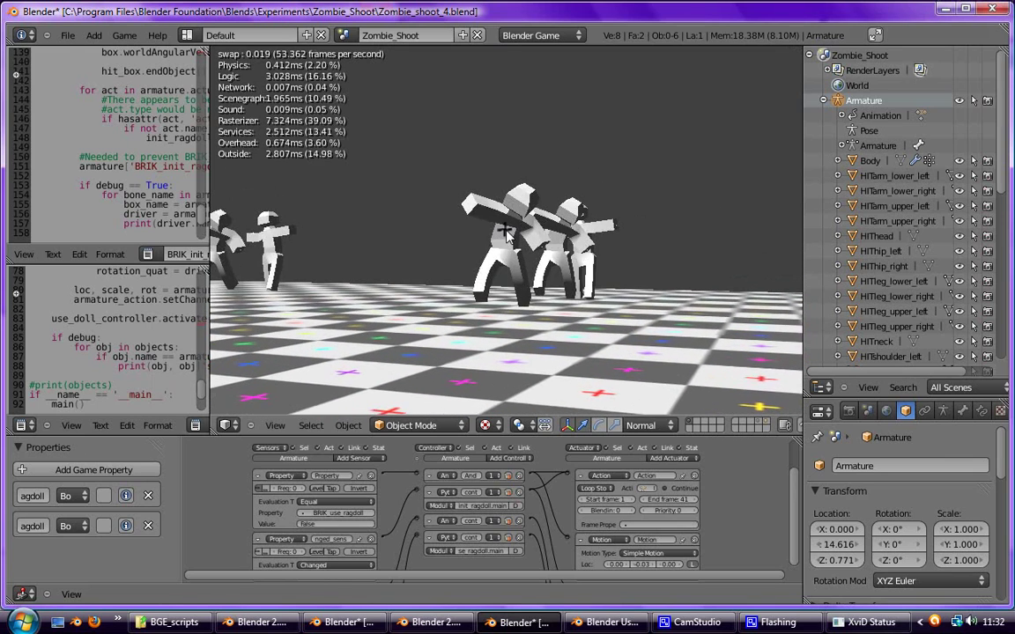
Step: Shoot the walking zombies in the running Zombie_Shoot game to test their ragdoll collapse, and stop the game
click(505, 230)
click(507, 230)
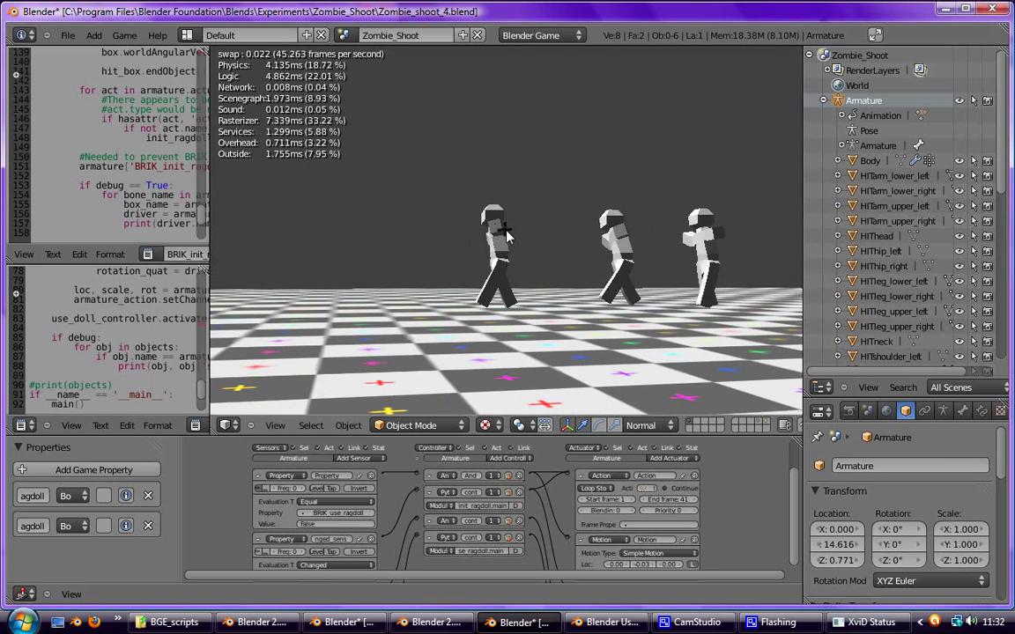
click(506, 230)
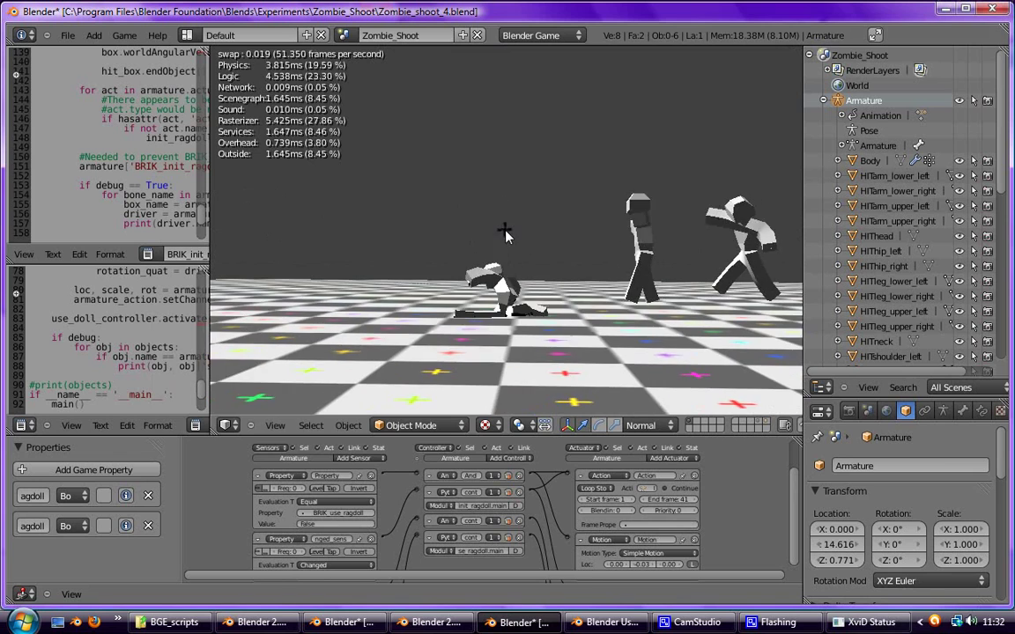
click(506, 230)
click(506, 230)
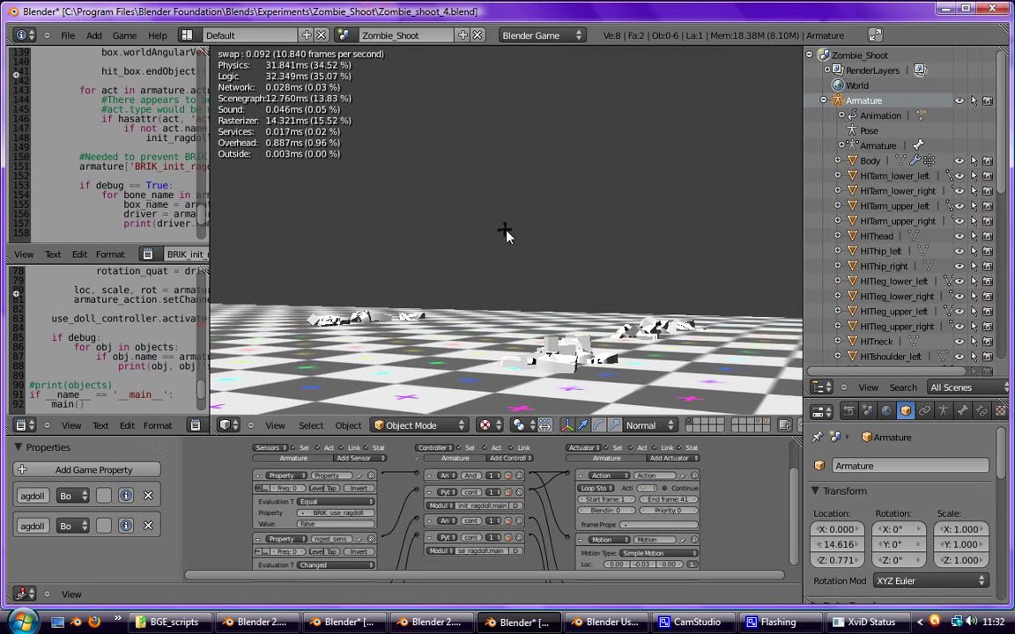
key(Escape)
Step: Restart the Zombie_Shoot game, shoot the zombies as they approach the crosshair, and end the game
key(p)
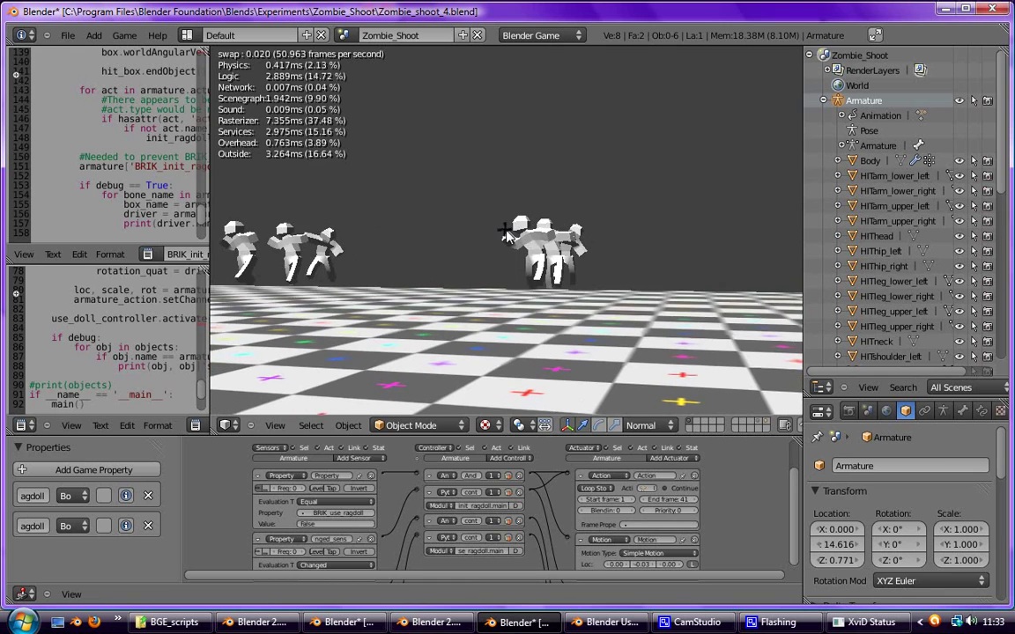
click(507, 236)
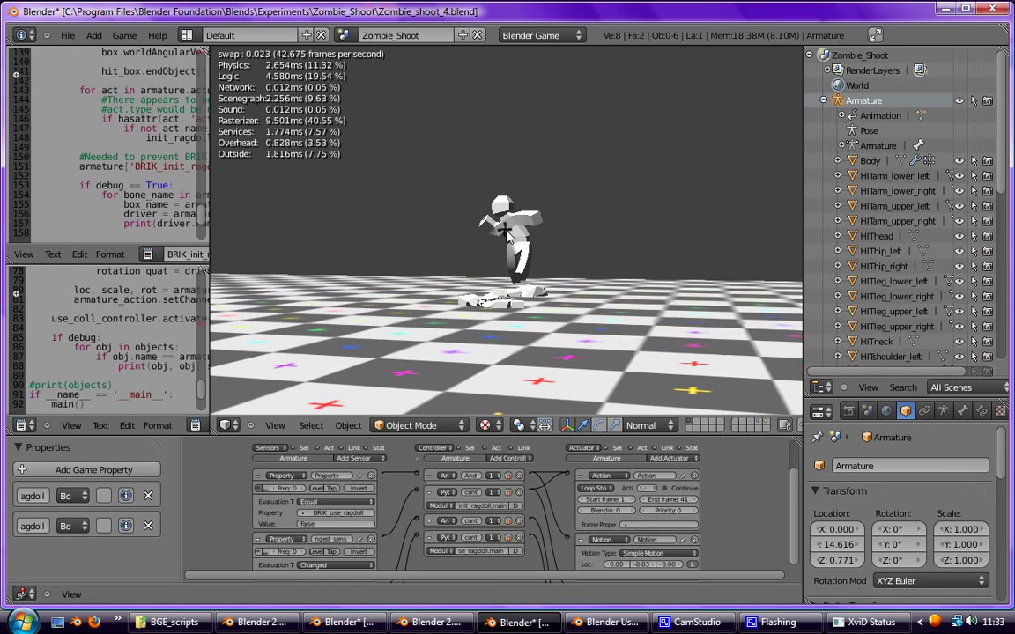
click(498, 233)
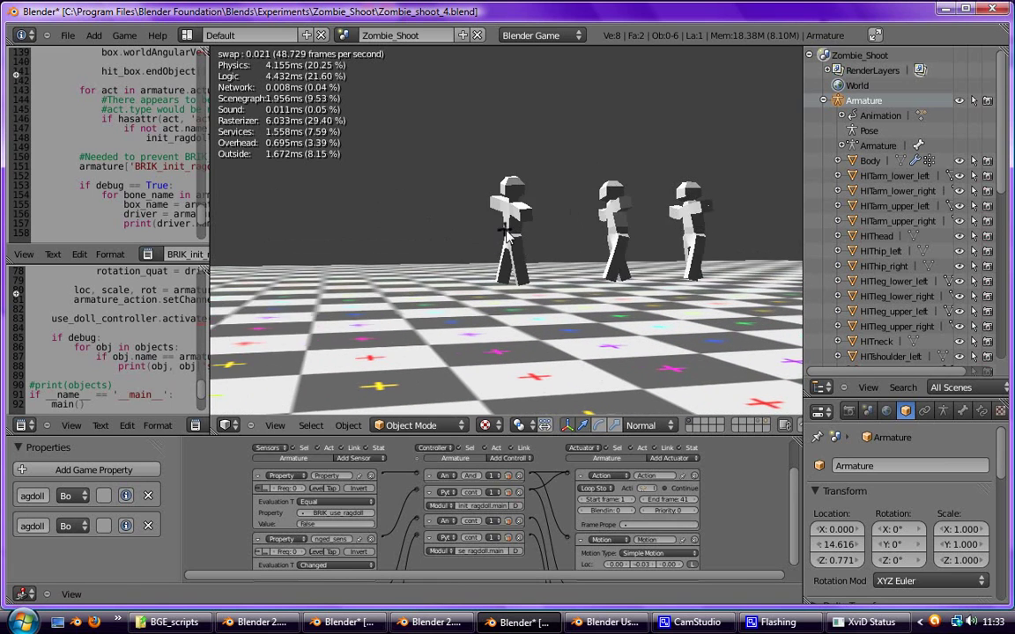
click(506, 233)
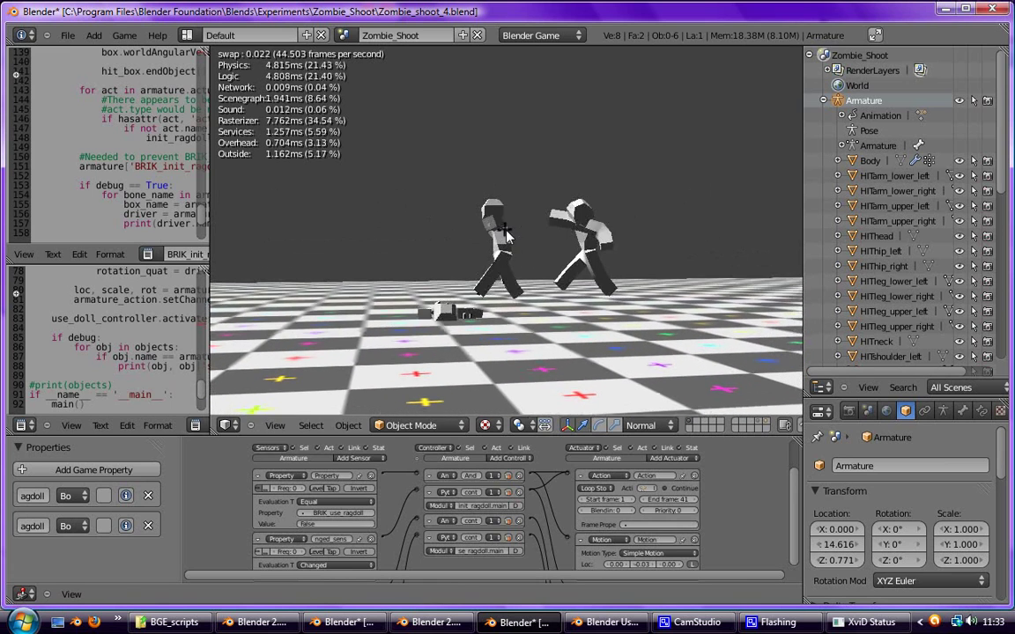
click(507, 234)
click(507, 234)
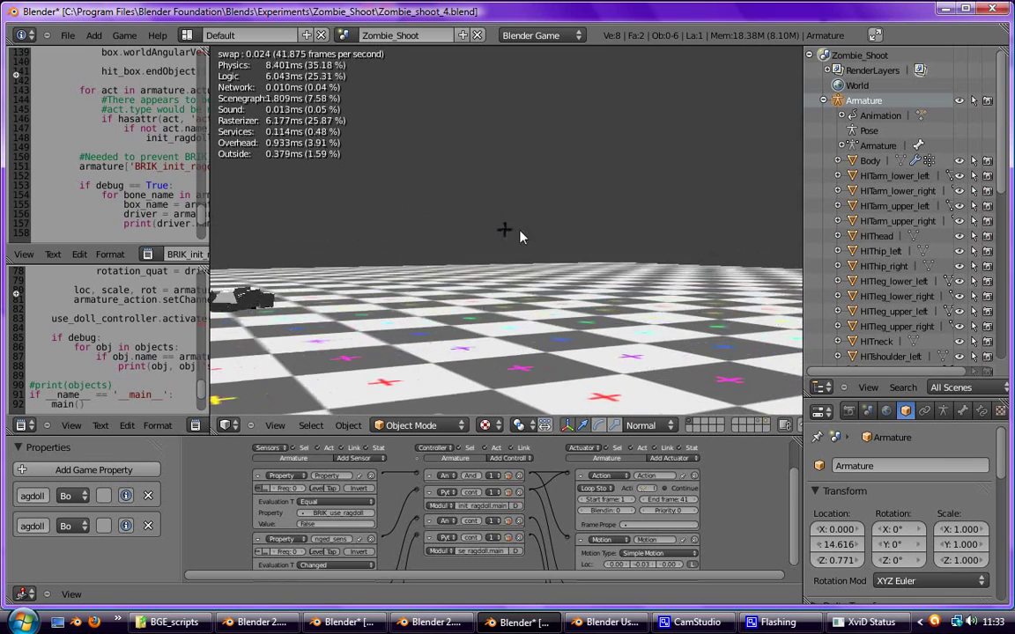
key(Escape)
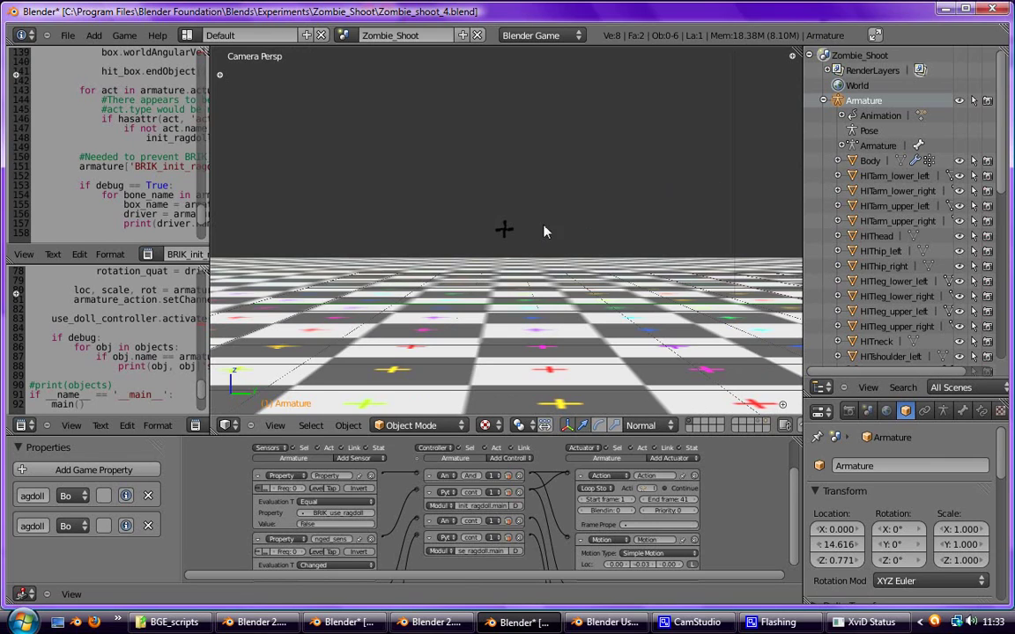
Step: Switch to the MultipleDoll_1.blend window and create the BRIK structure and hit boxes for Demo_Armature
click(369, 630)
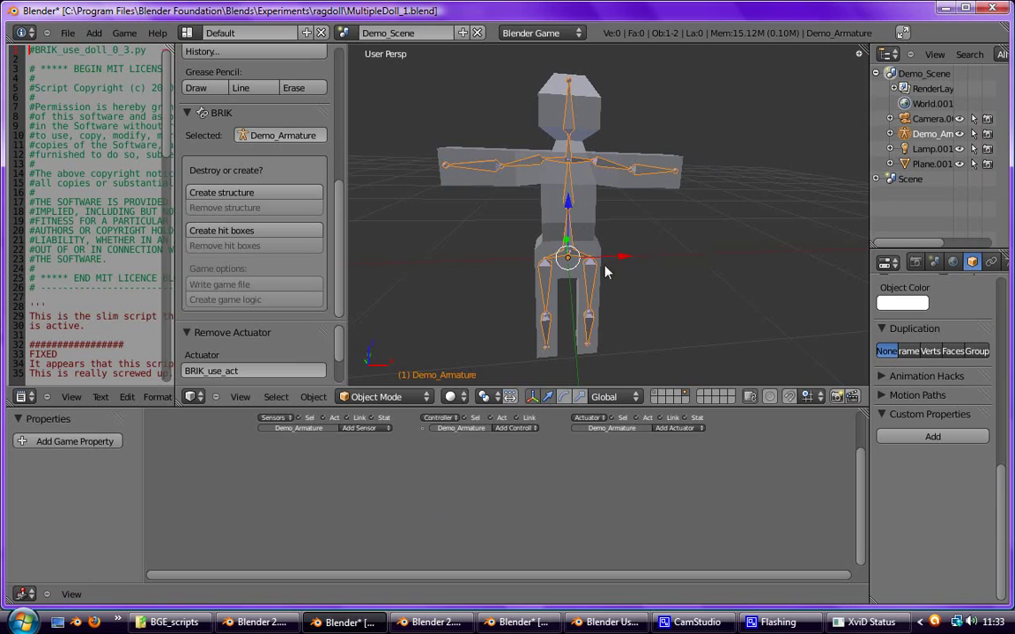
scroll(623, 272, up, 4)
scroll(623, 272, down, 6)
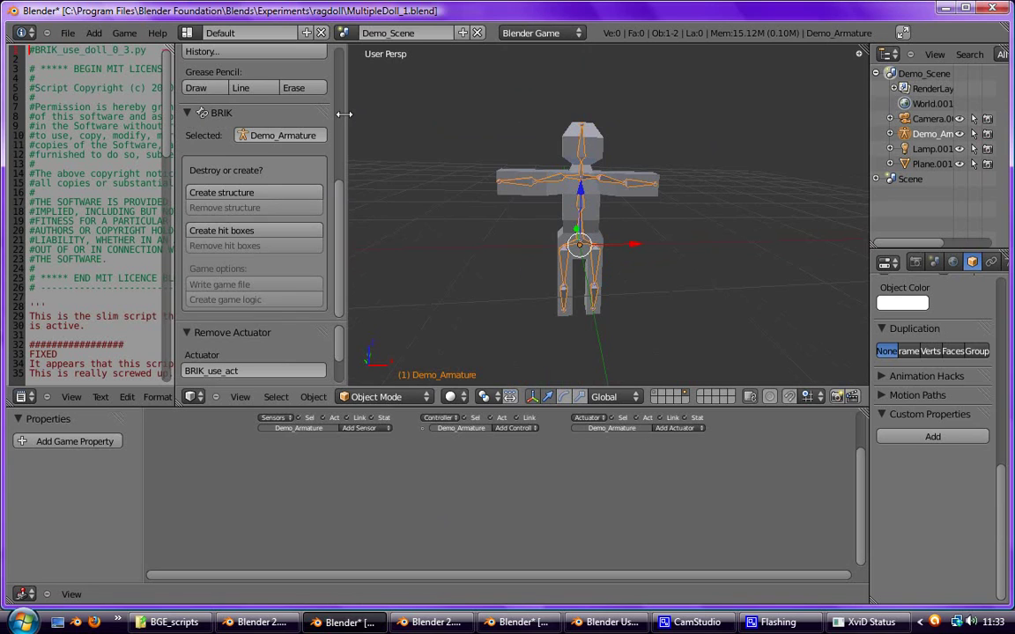
mouse_move(343, 114)
mouse_down()
mouse_move(362, 113)
mouse_move(326, 114)
mouse_move(349, 114)
mouse_up()
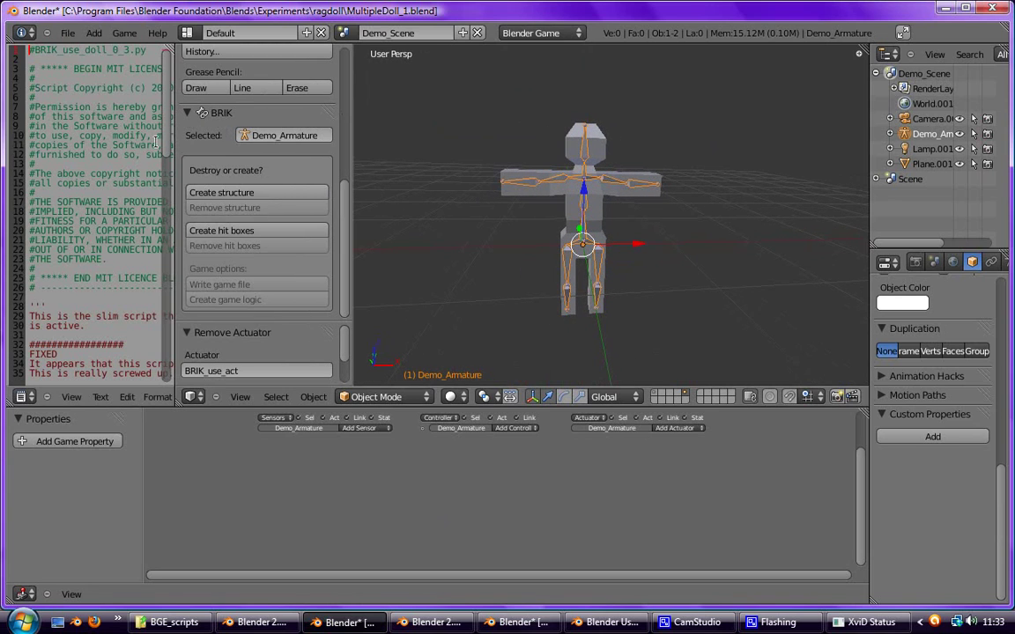
click(262, 194)
click(262, 236)
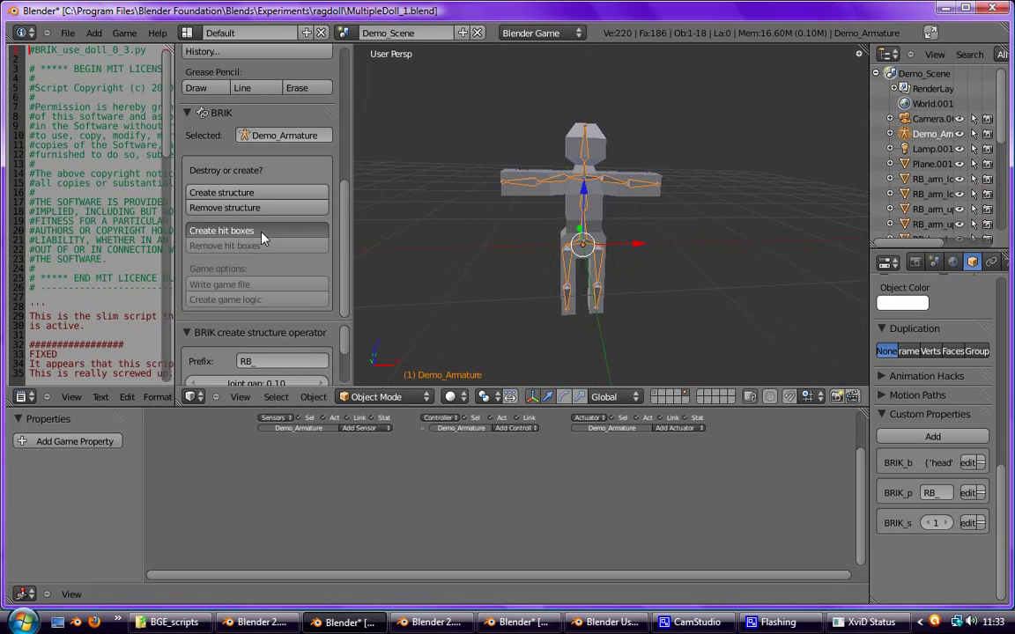
Step: Write the BRIK game file, create the game logic for Demo_Armature, and review its custom properties and logic bricks
click(262, 289)
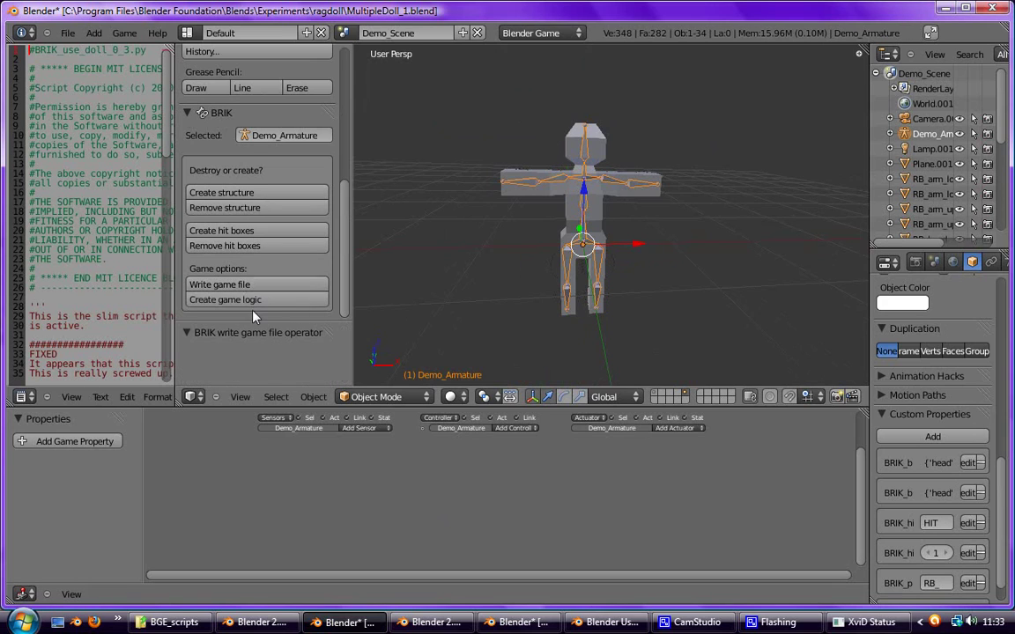
click(254, 301)
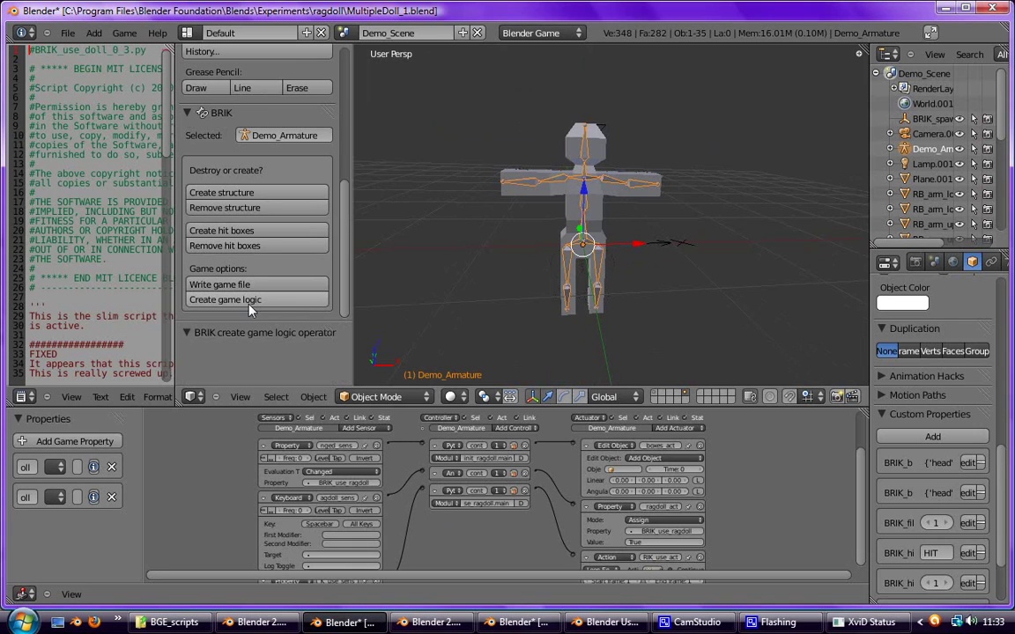
scroll(933, 458, down, 2)
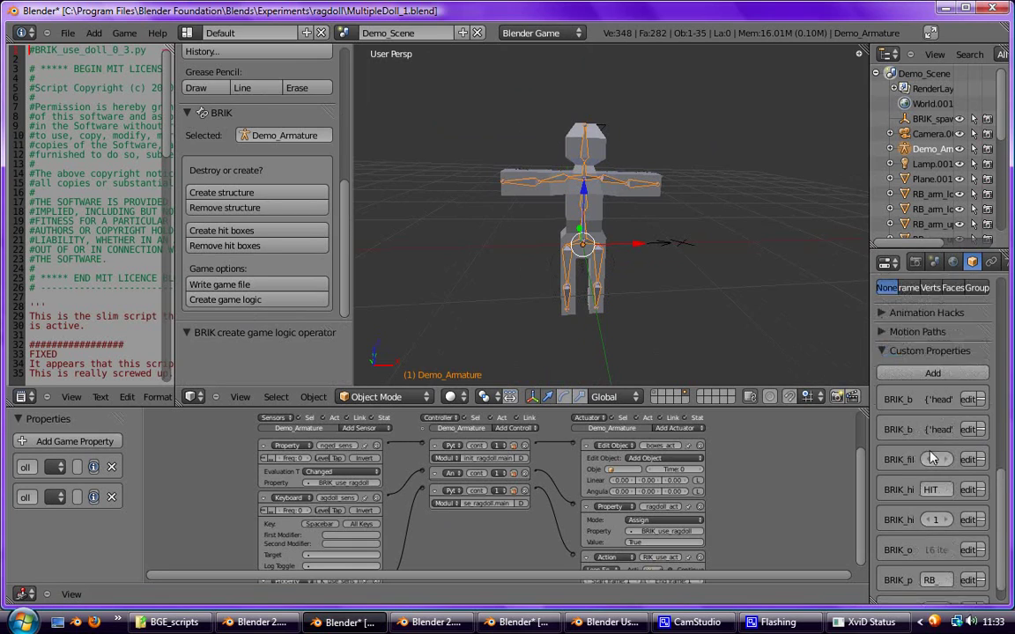
scroll(933, 459, down, 1)
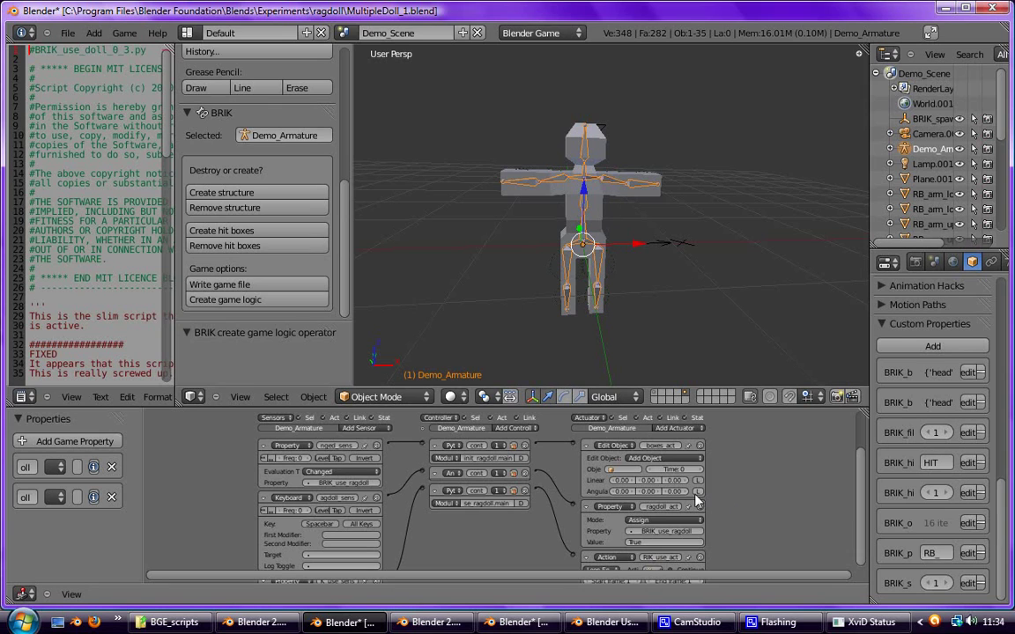
mouse_move(509, 553)
middle_down()
mouse_move(505, 481)
mouse_move(498, 556)
mouse_move(491, 543)
middle_up()
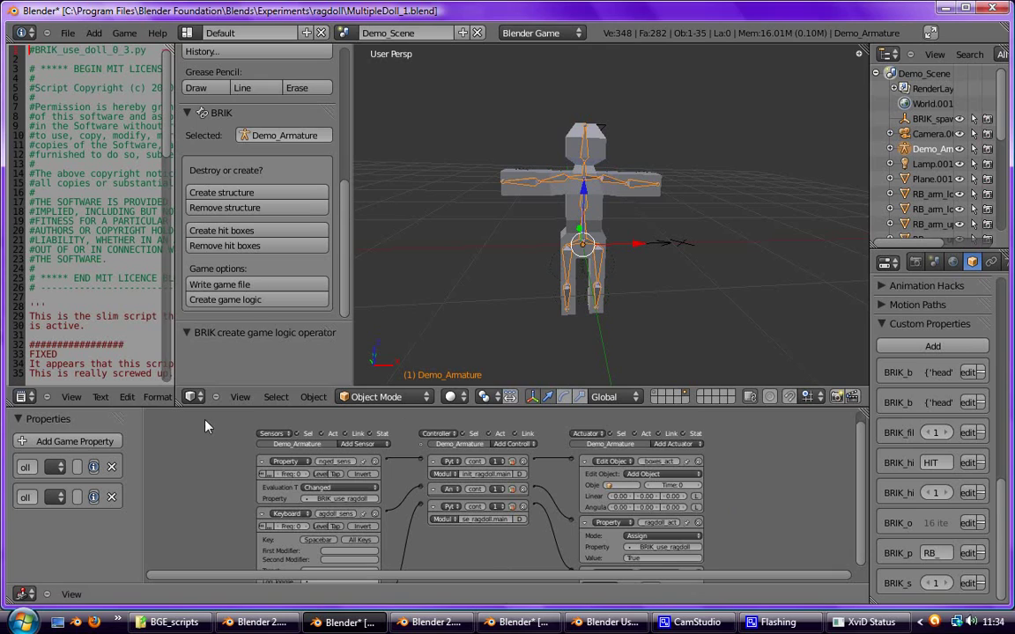
scroll(96, 396, right, 2)
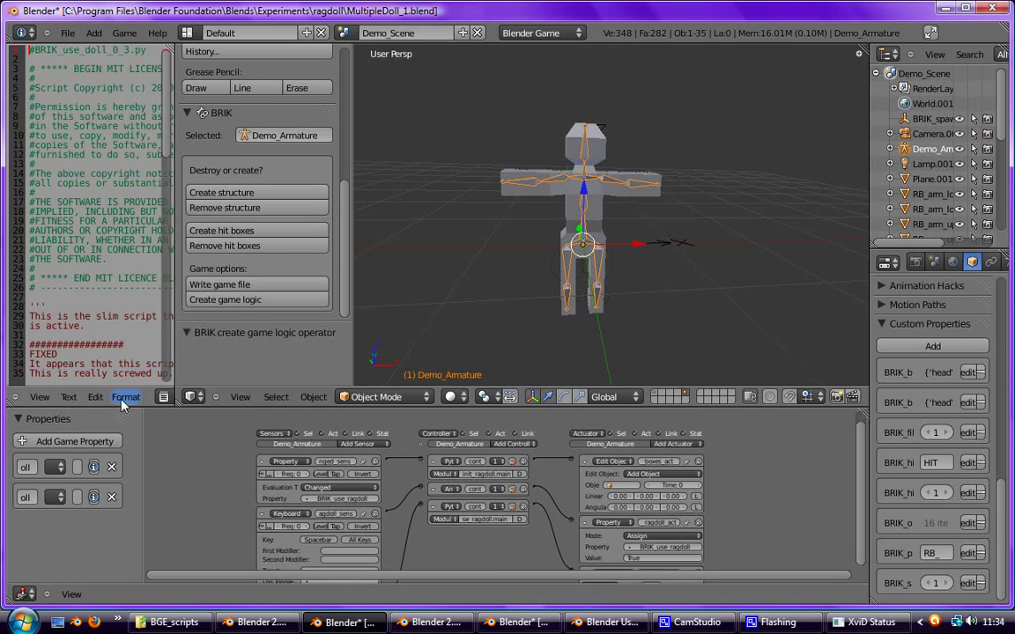
click(163, 397)
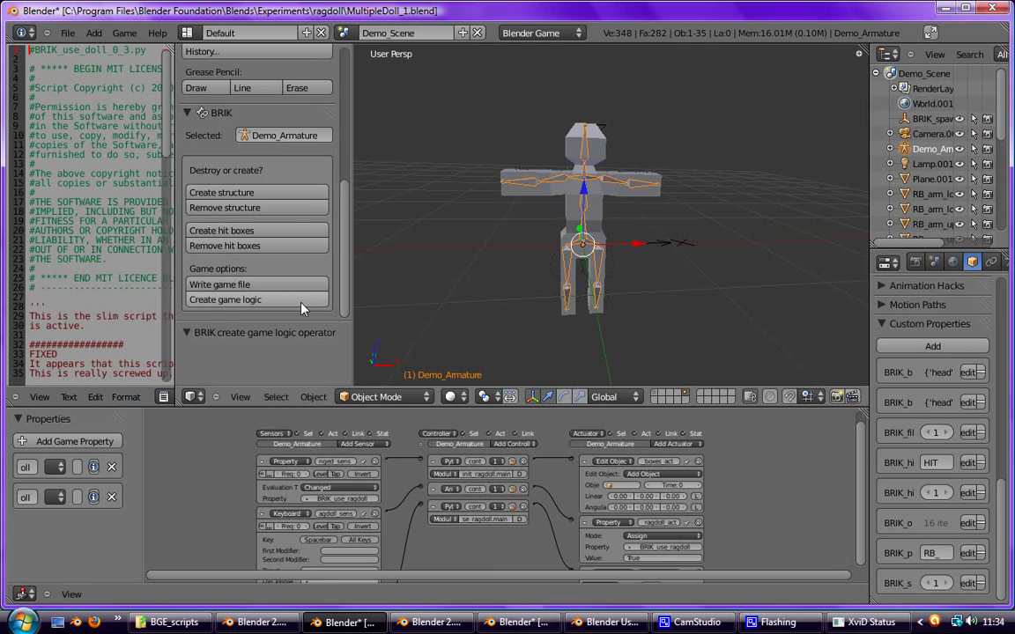
Step: Move the BRIK_spawn_location empty to layer 1
click(931, 119)
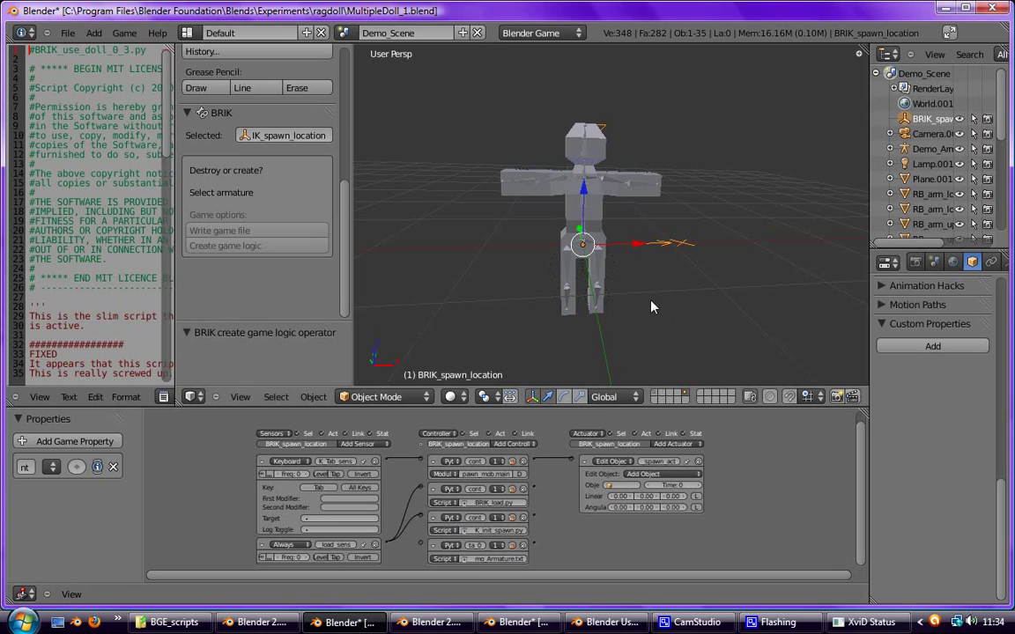
key(m)
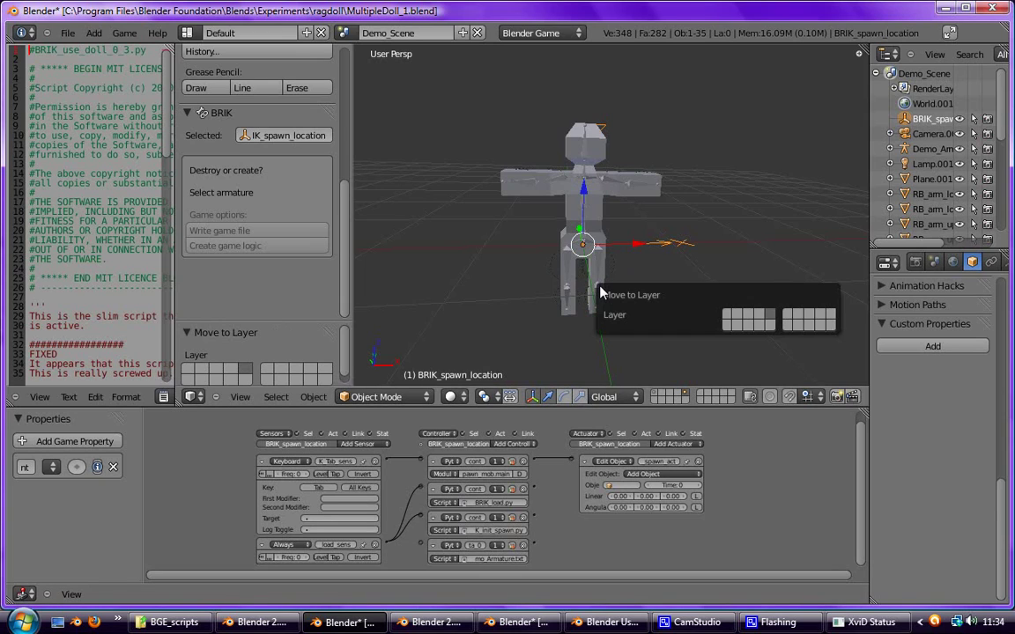
key(1)
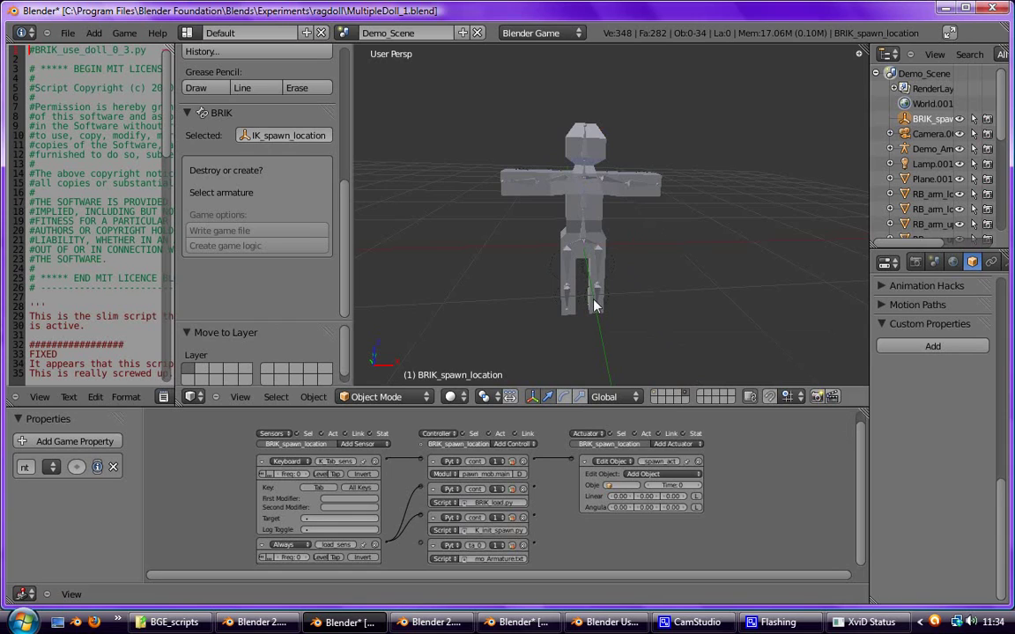
Step: Display layer 1 with the ground plane, run the game to test spawning a doll, and stop it
click(657, 393)
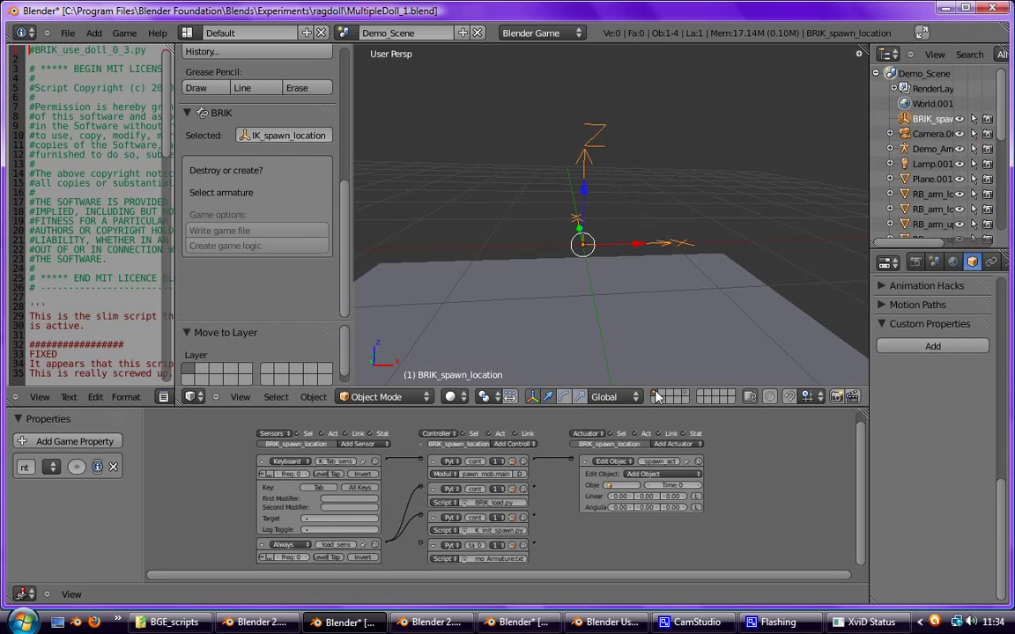
scroll(640, 280, down, 5)
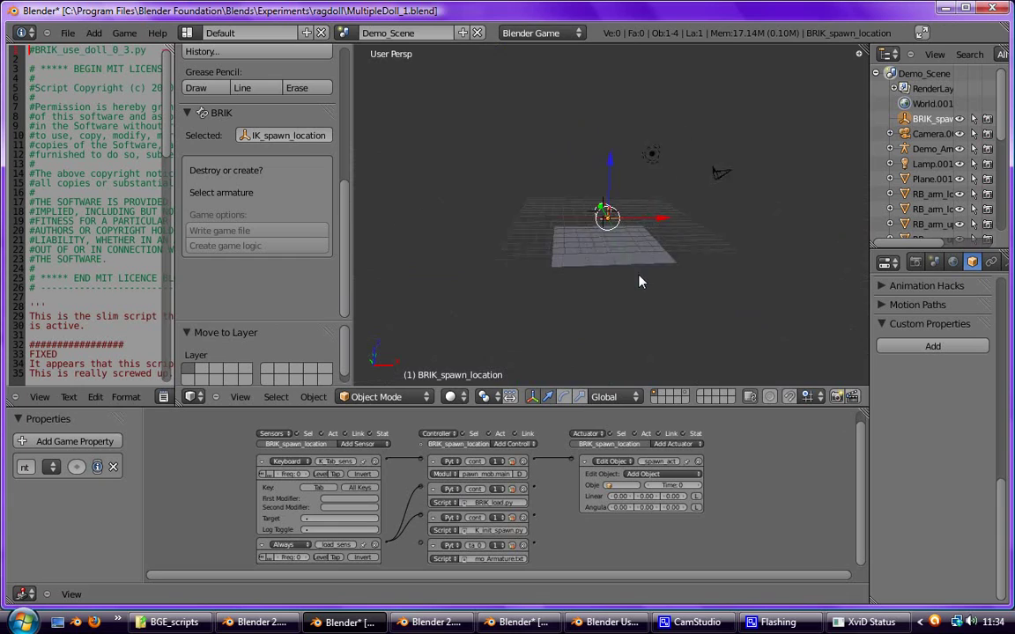
scroll(652, 281, up, 3)
mouse_move(665, 292)
middle_down()
mouse_move(650, 290)
mouse_move(663, 281)
middle_up()
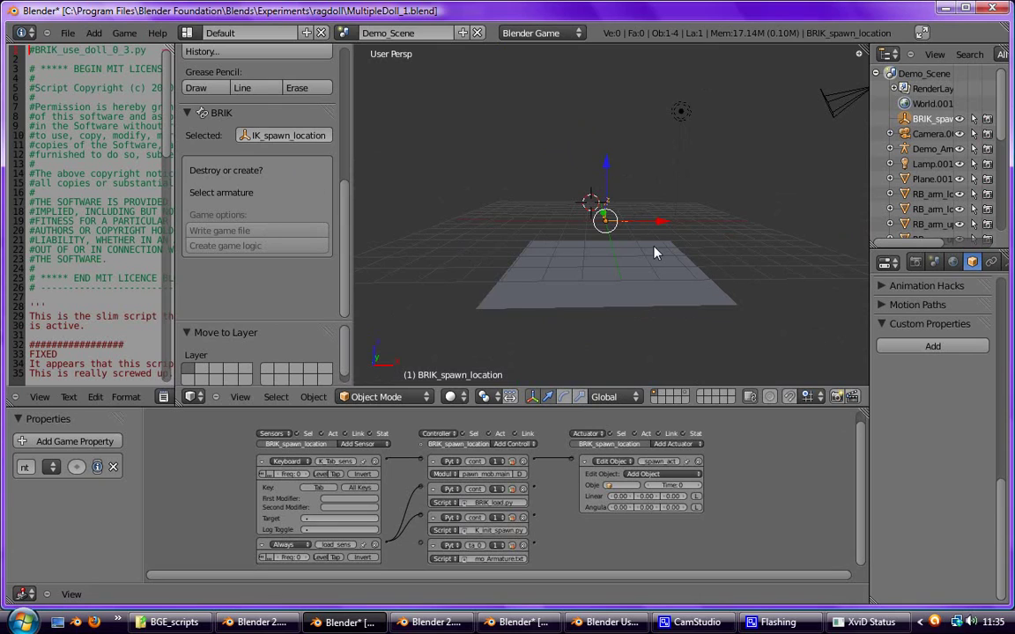
key(p)
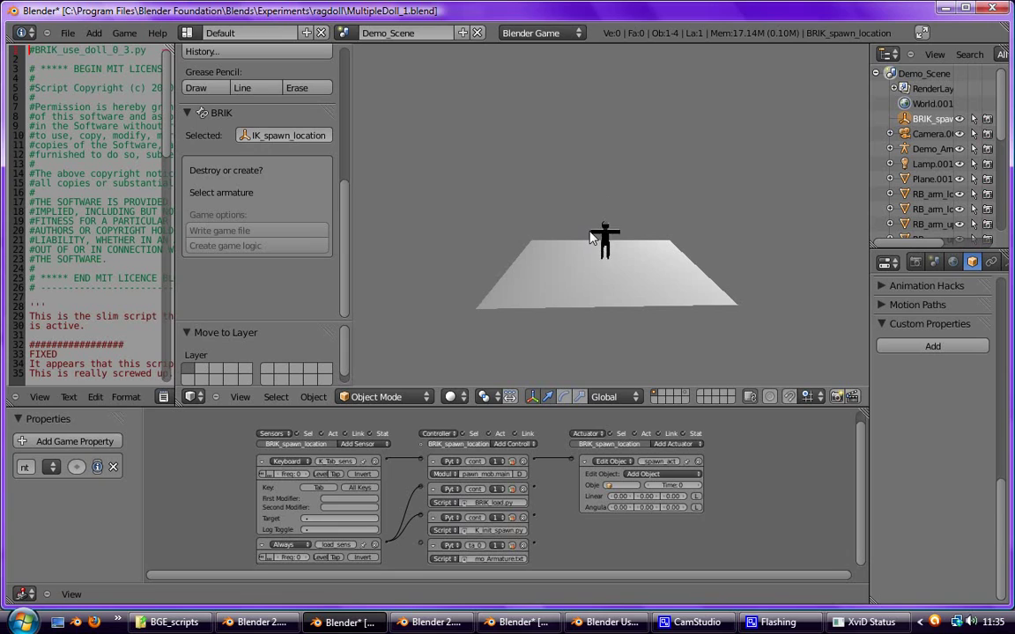
key(Escape)
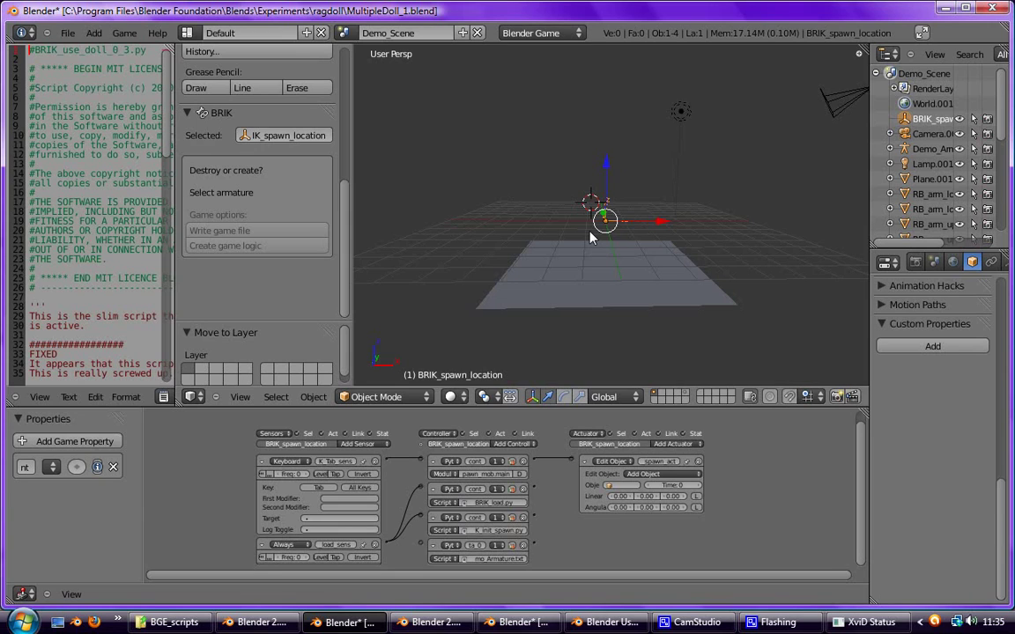
Step: Run the game again, trigger the doll spawning twice, and stop the game
key(p)
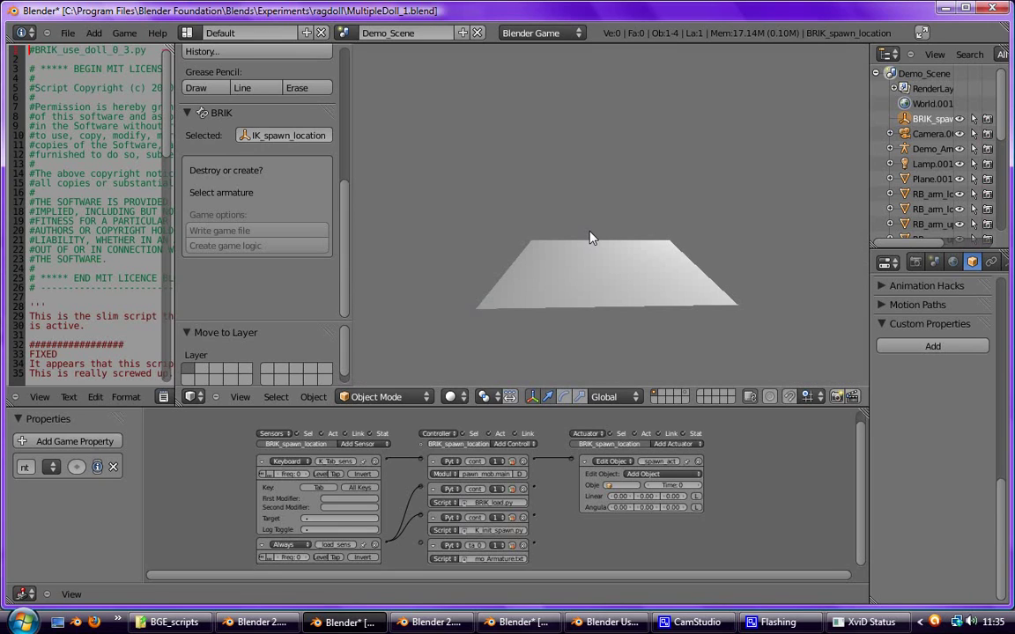
key(Tab)
key(Tab)
key(Escape)
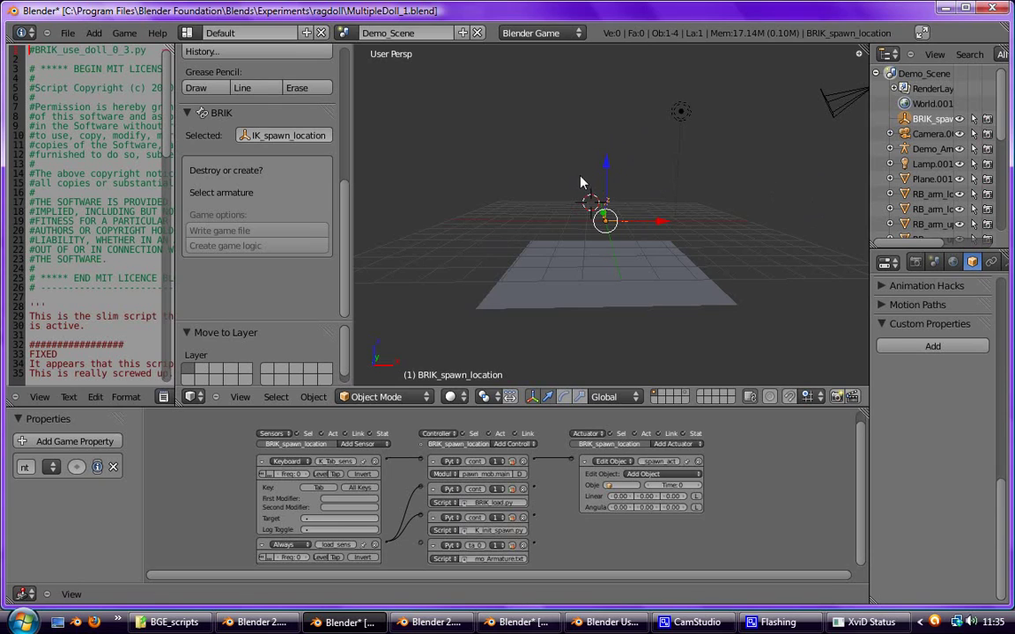
Step: On layer 5, select RB_arm_lower_left together with the other objects in its group and move them to layer 4
click(687, 393)
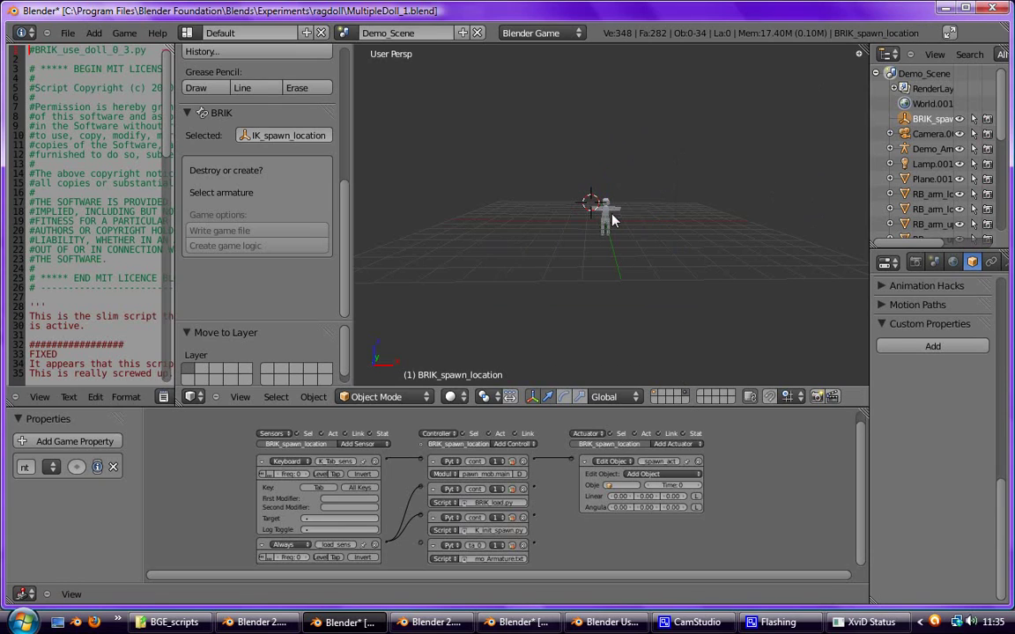
click(923, 195)
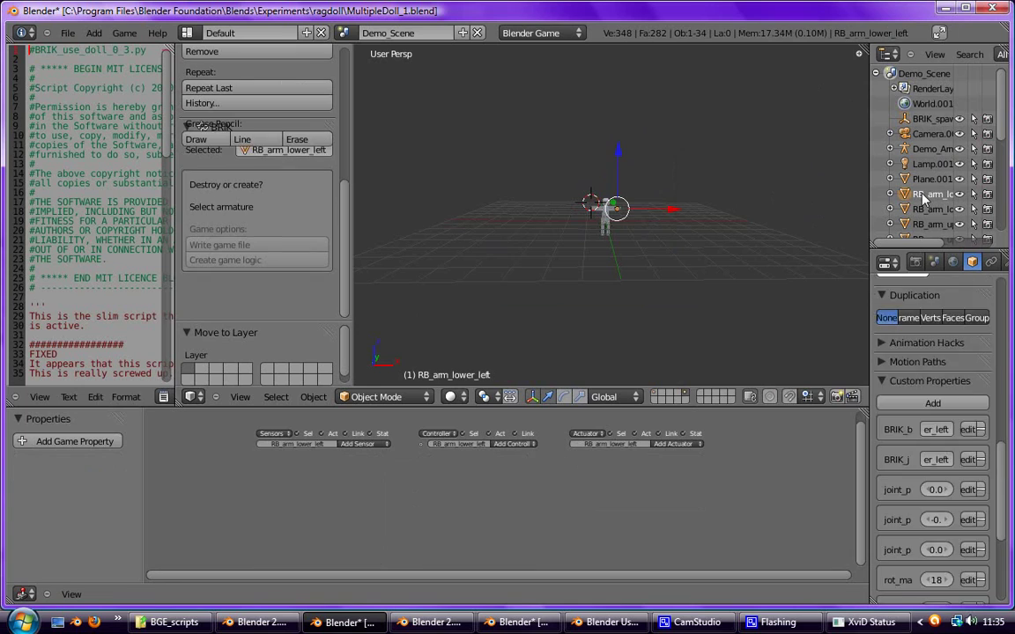
key(shift+g)
click(616, 236)
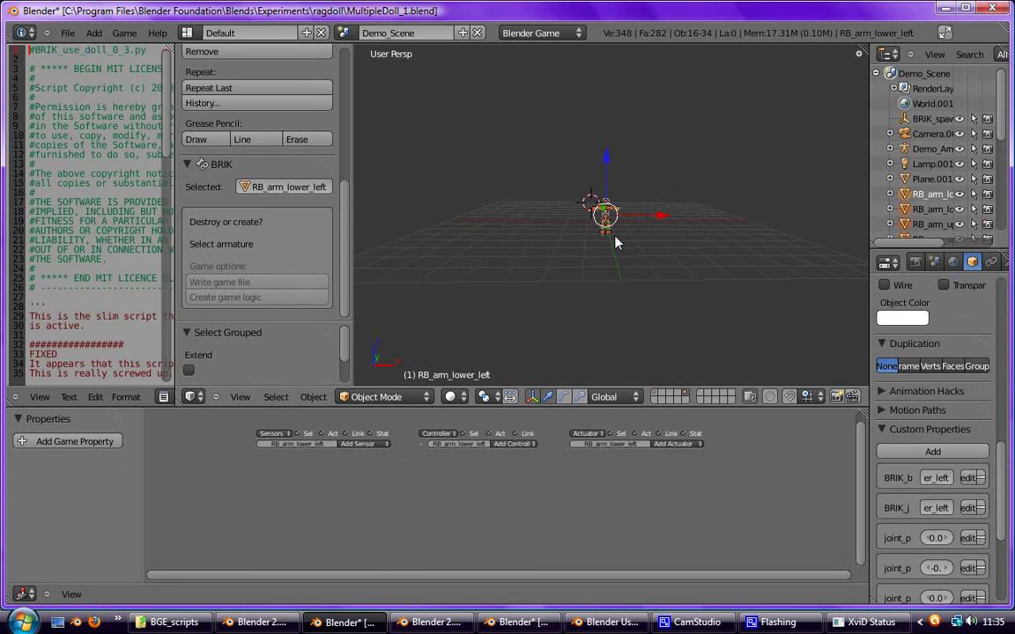
key(KP_Decimal)
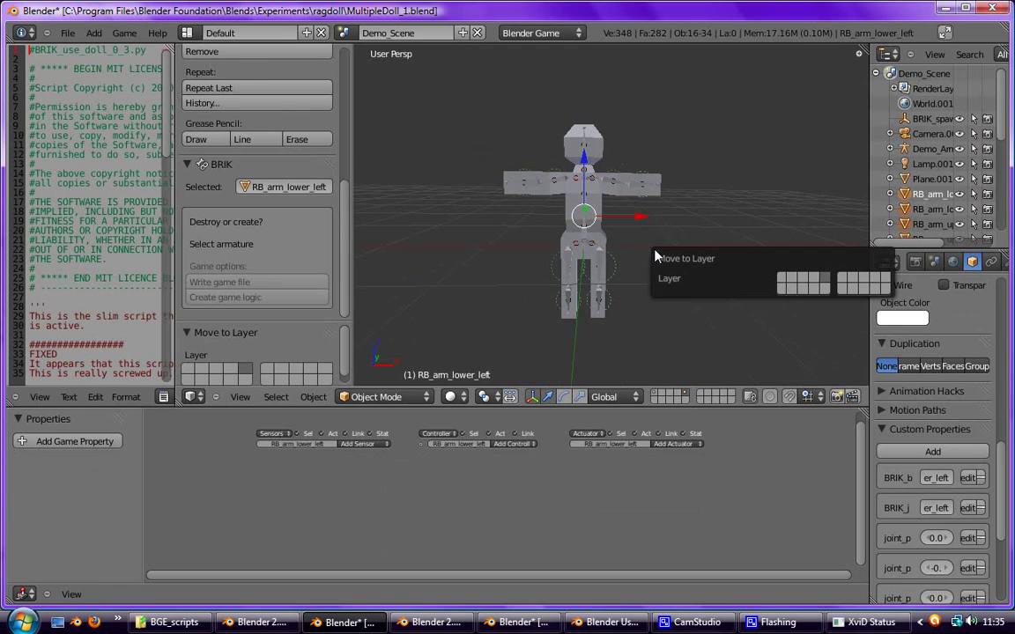
key(4)
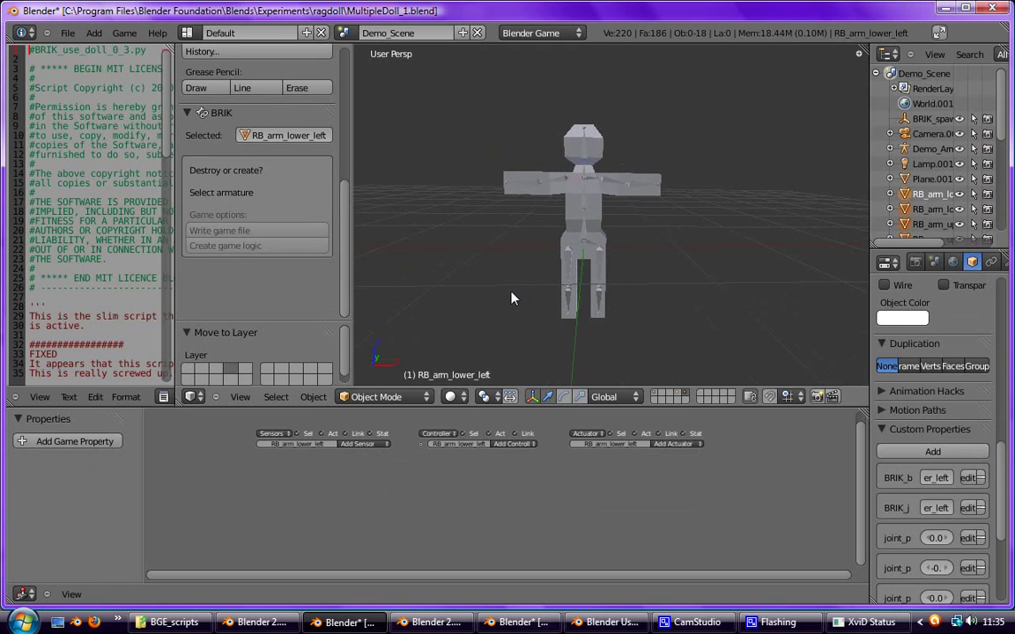
Step: Display layer 4 and show the object constraints of RB_arm_lower_left in a widened properties area
key(4)
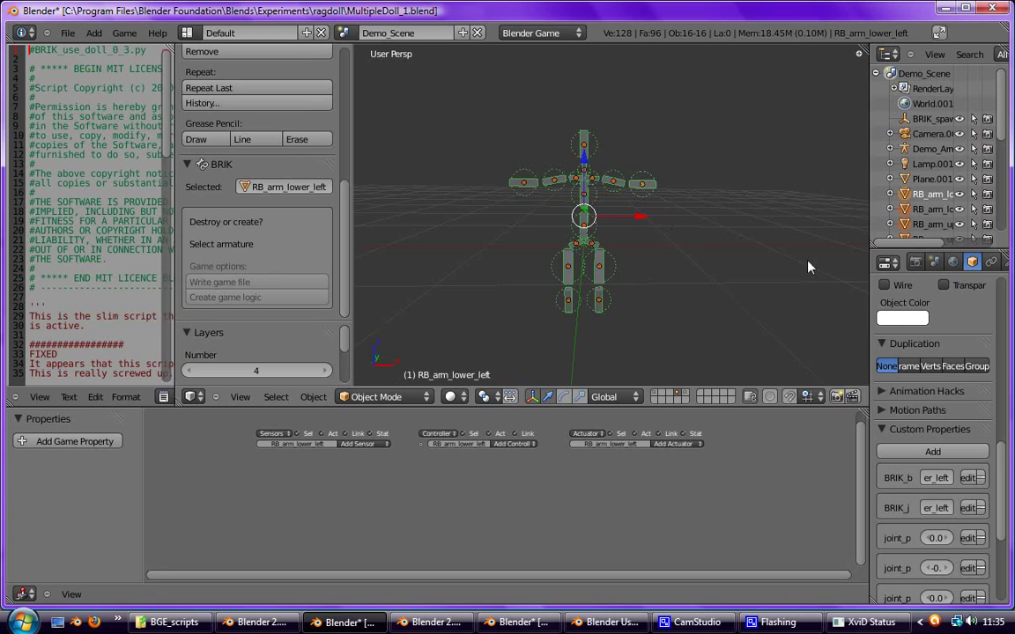
click(990, 262)
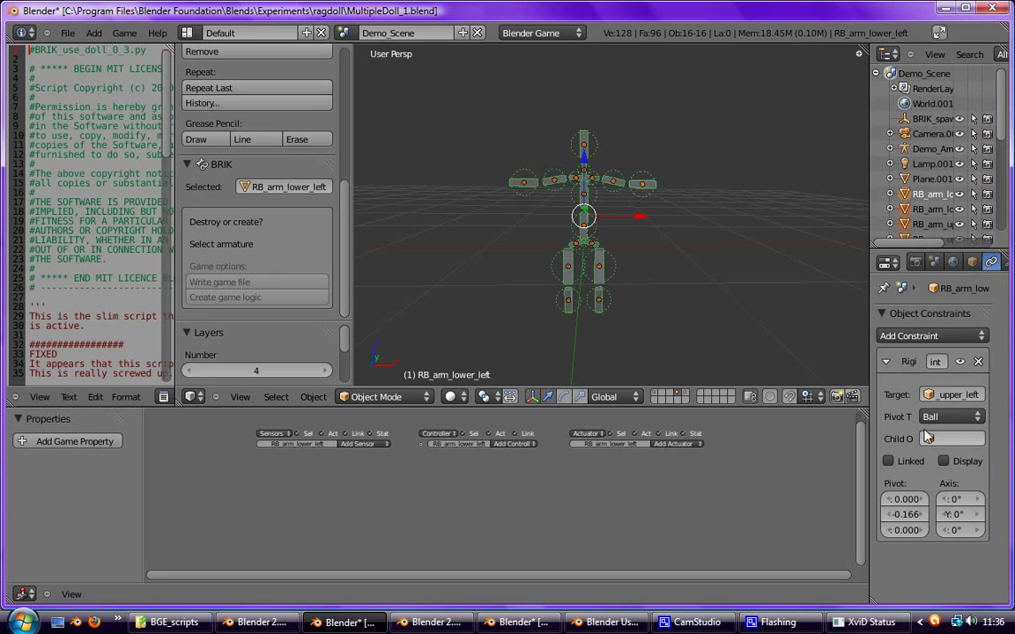
drag(867, 418, 765, 418)
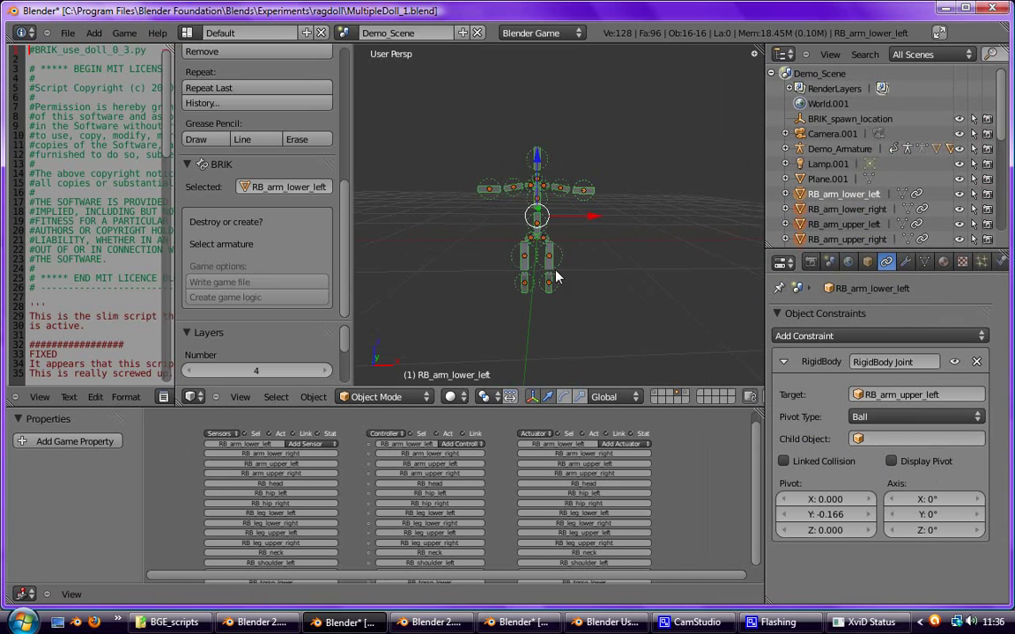
Step: Display layer 1 with the ground plane, then run and stop the game four times to test the doll
key(1)
scroll(571, 272, down, 5)
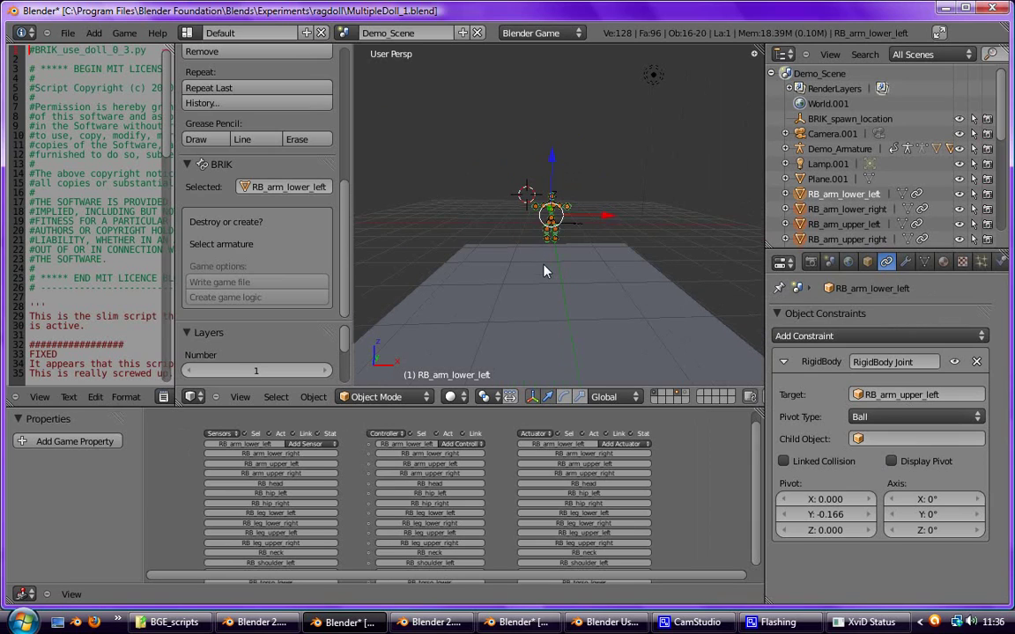
key(p)
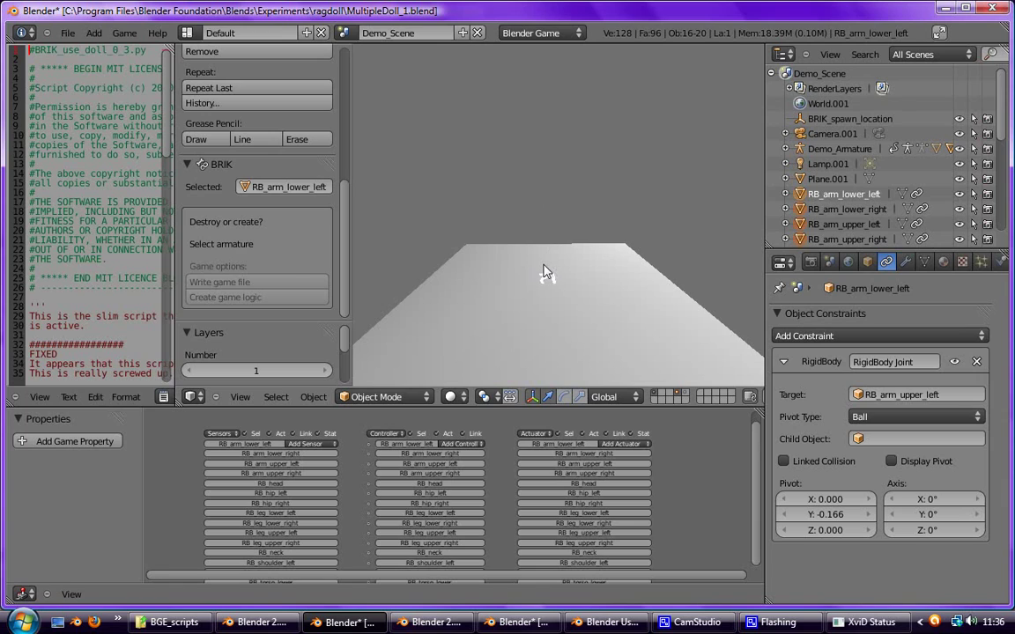
key(Escape)
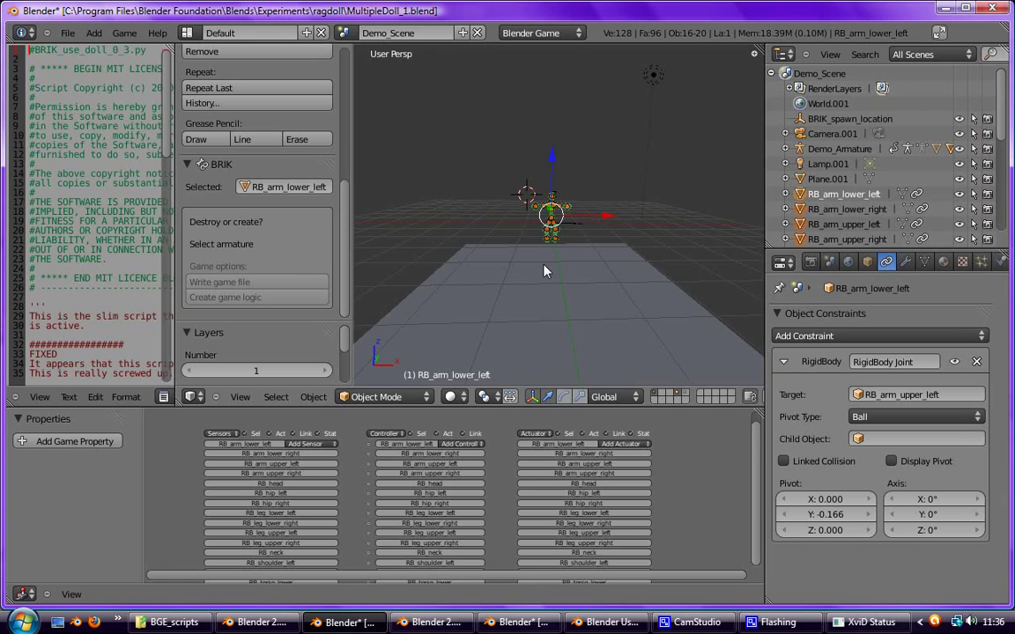
key(p)
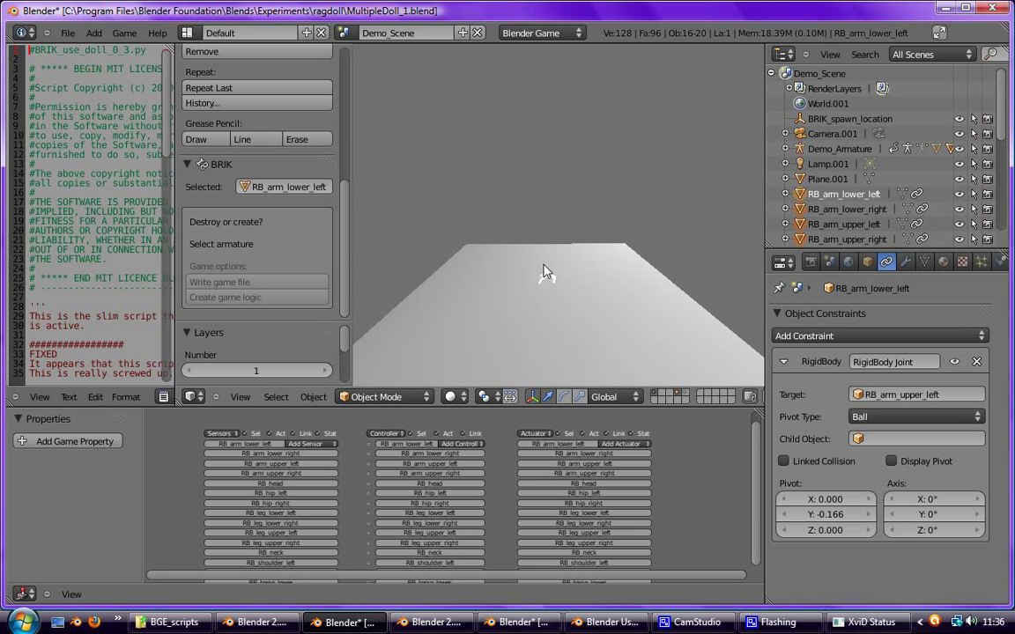
key(Escape)
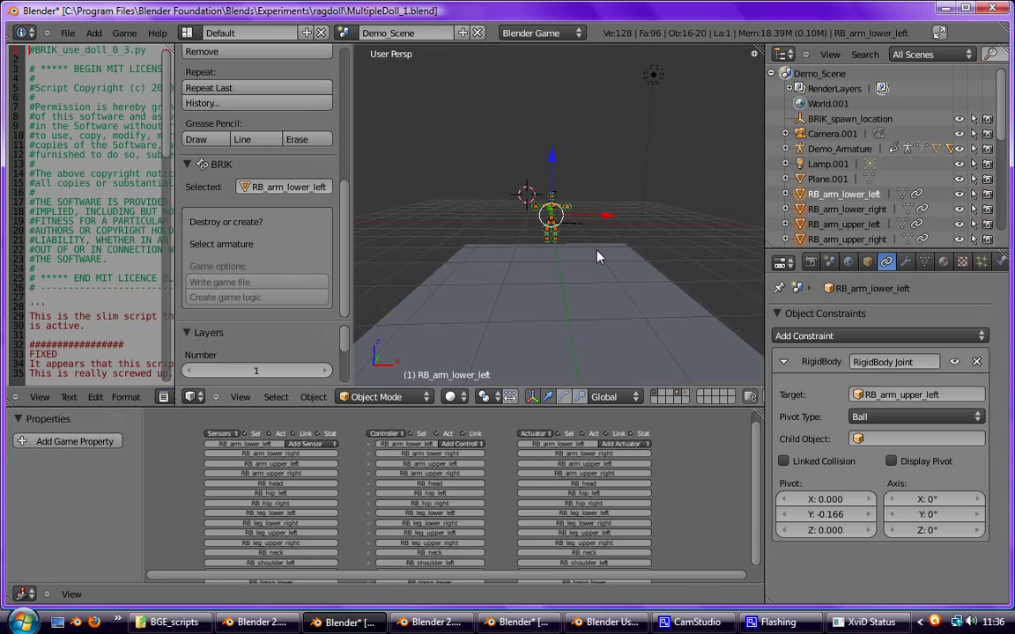
key(p)
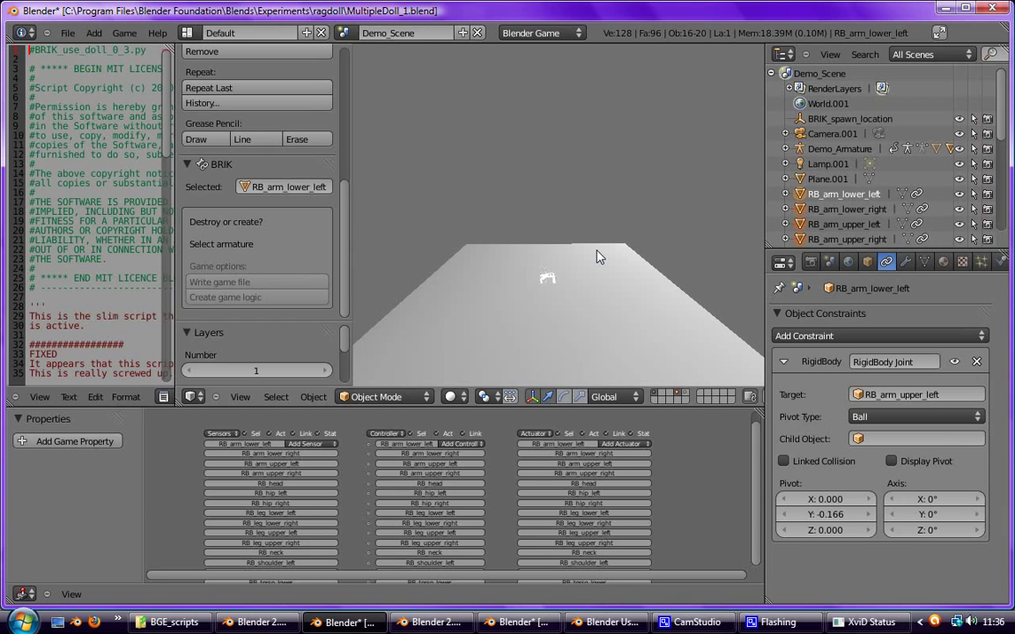
key(Escape)
key(p)
key(Escape)
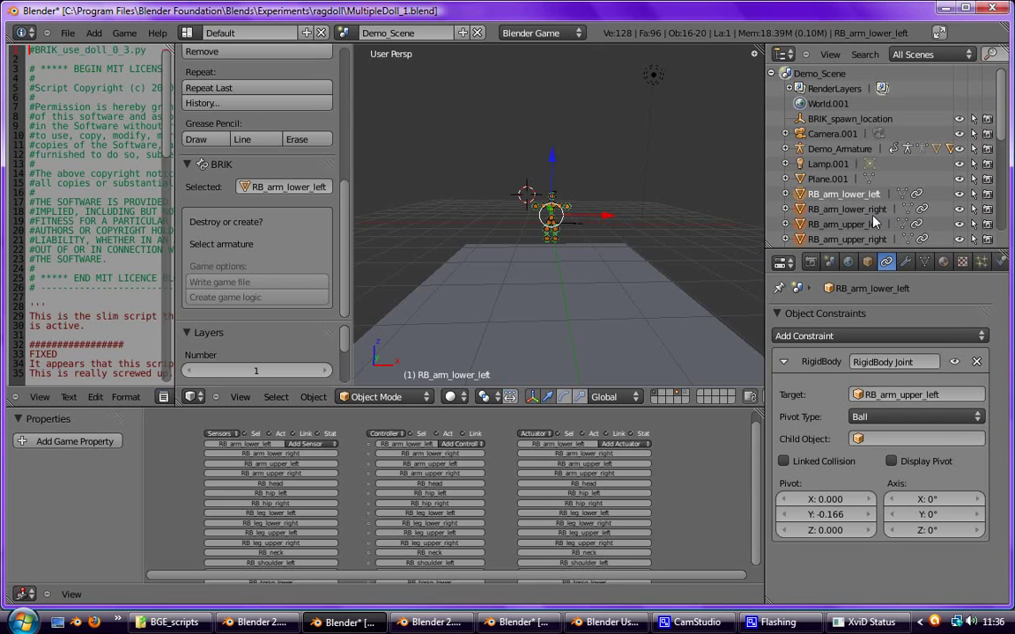
Step: Expand Demo_Armature's hierarchy, select its HITarm_lower_left hit box and display layer 5
click(829, 152)
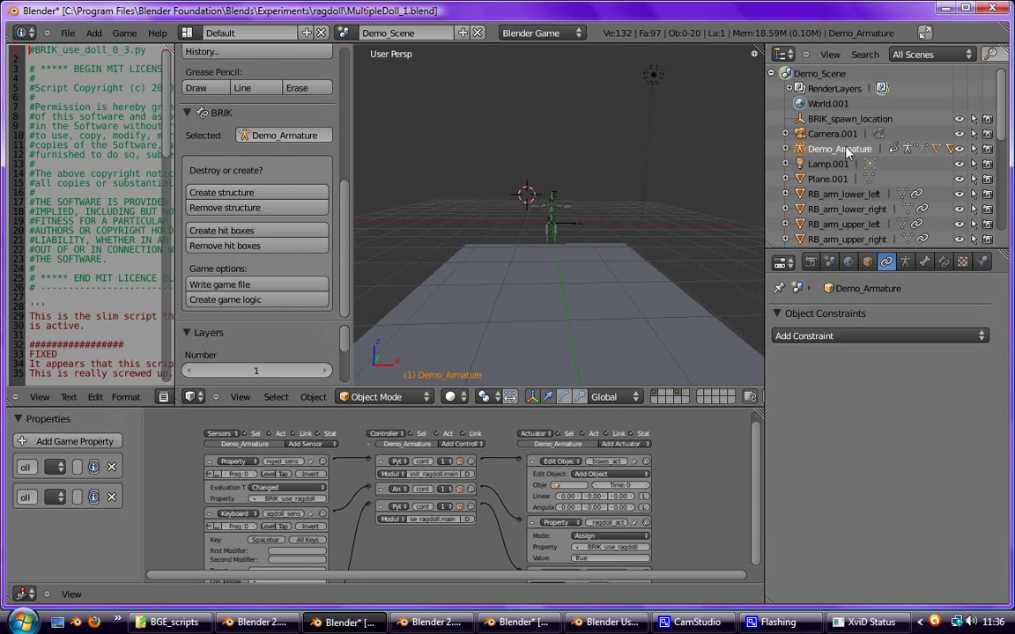
click(785, 149)
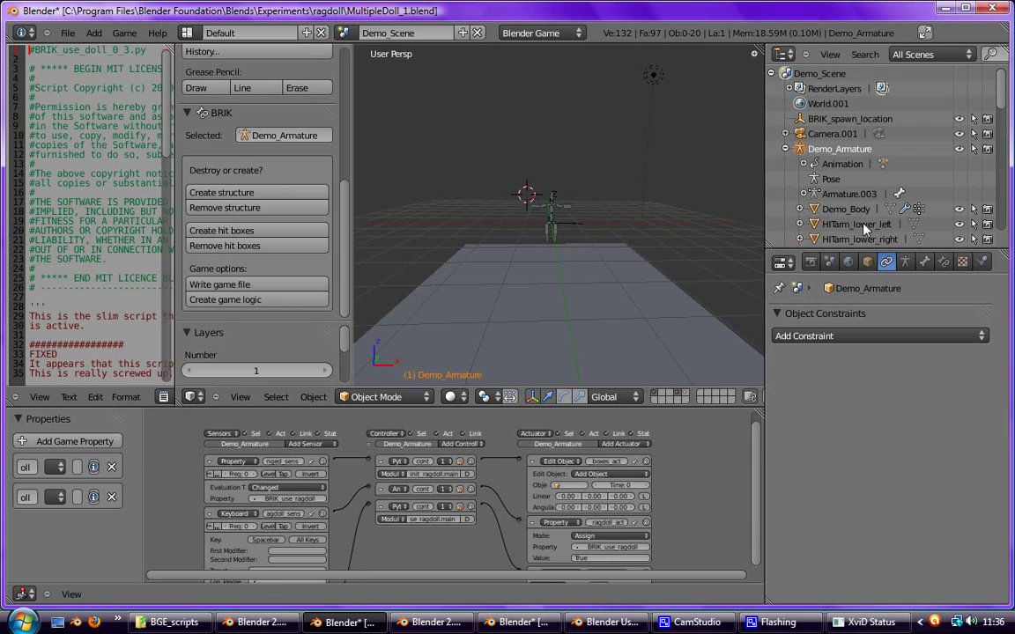
click(775, 223)
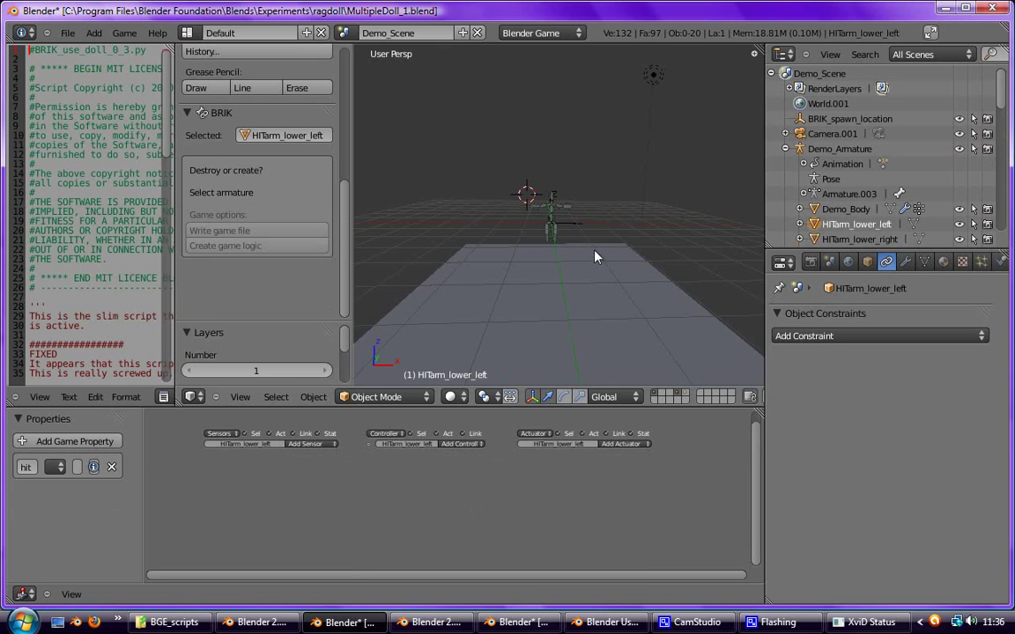
key(5)
scroll(590, 211, up, 5)
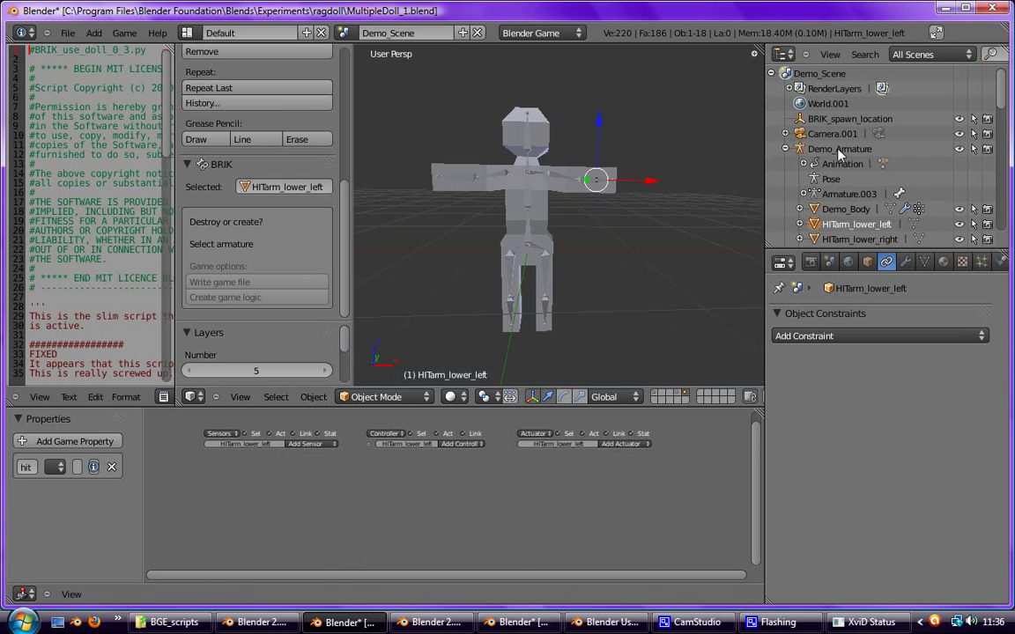
Step: Try moving Demo_Armature's arm_lower_left bone in Pose Mode, cancel the move and select the head bone
click(839, 149)
key(ctrl+Tab)
right_click(604, 186)
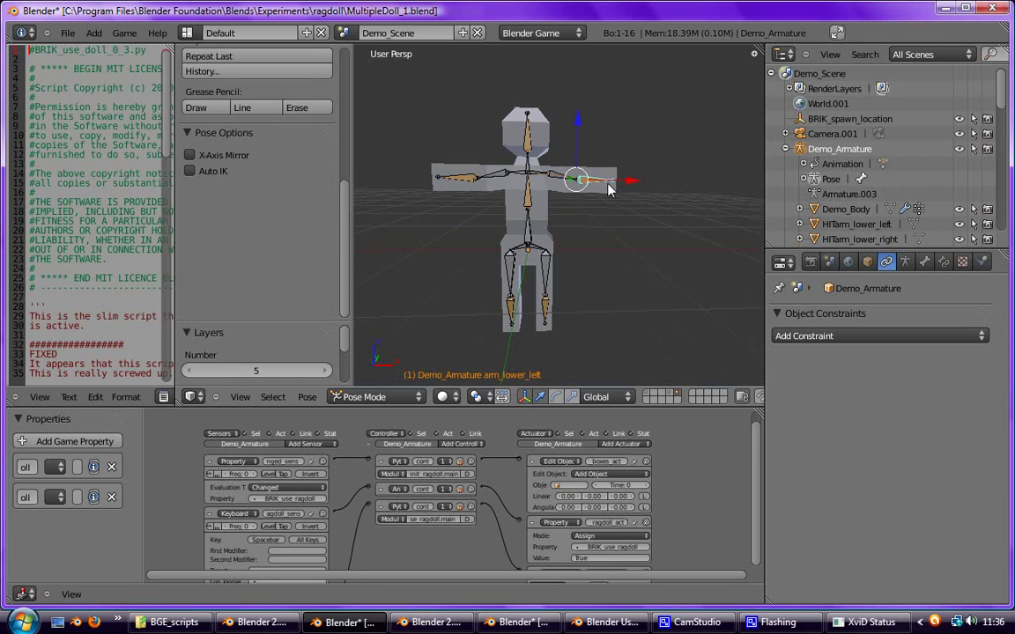
key(g)
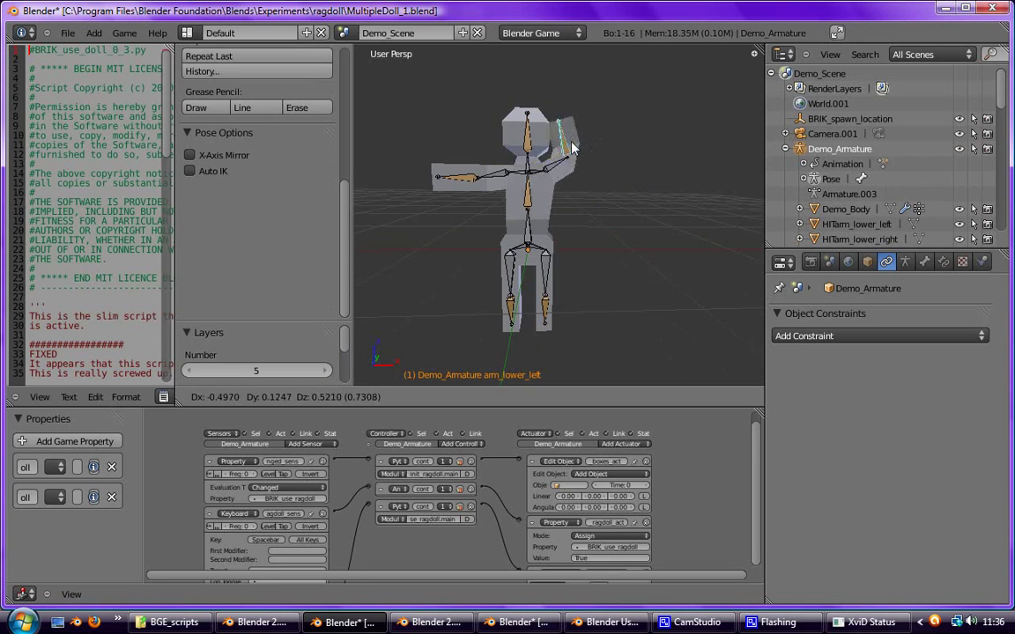
right_click(567, 141)
right_click(543, 134)
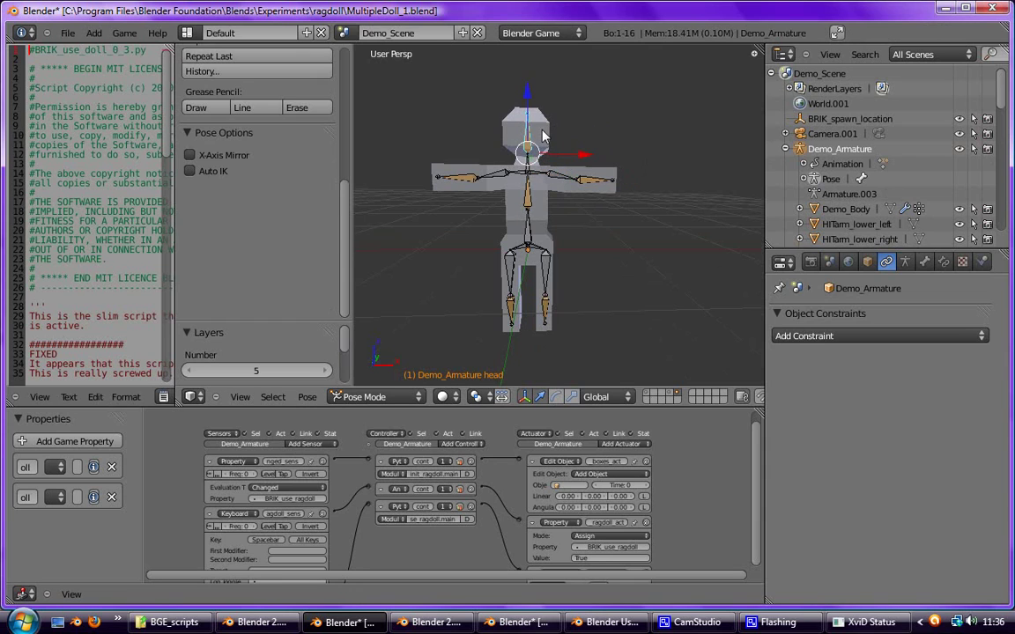
Step: Return to Object Mode and hide the Demo_Body mesh
key(ctrl+Tab)
right_click(543, 134)
key(h)
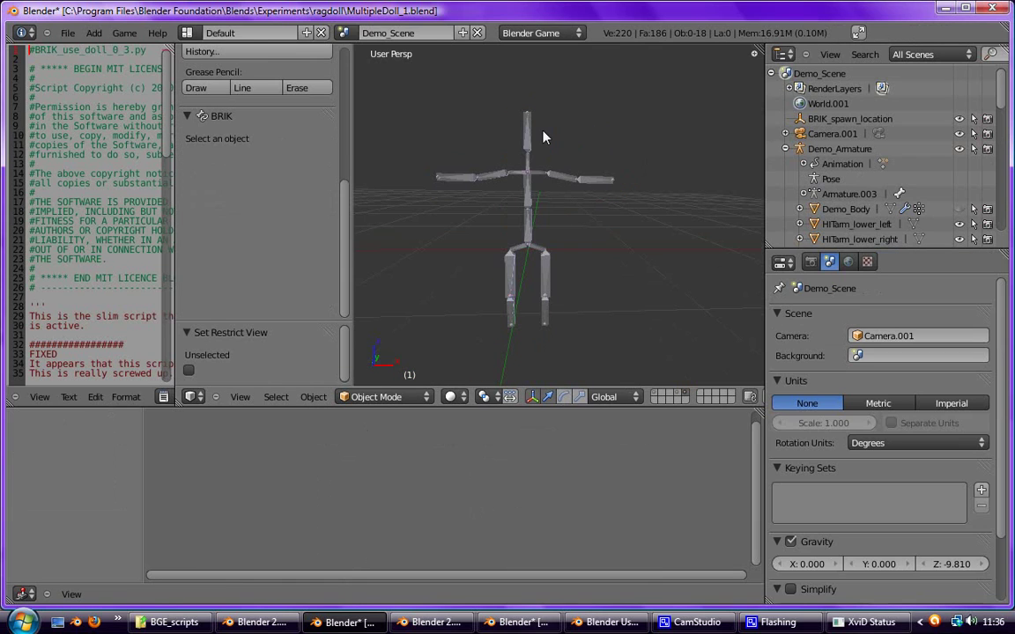
Step: With the body mesh hidden, try moving the arm_lower_left bone in Pose Mode and cancel the move
right_click(599, 184)
right_click(599, 184)
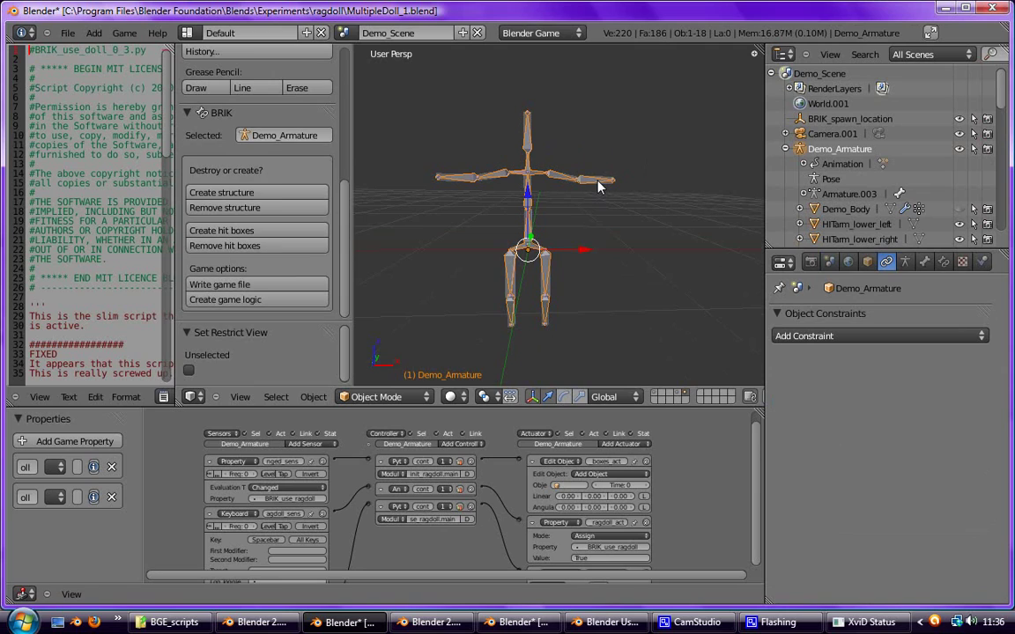
key(ctrl+Tab)
right_click(599, 185)
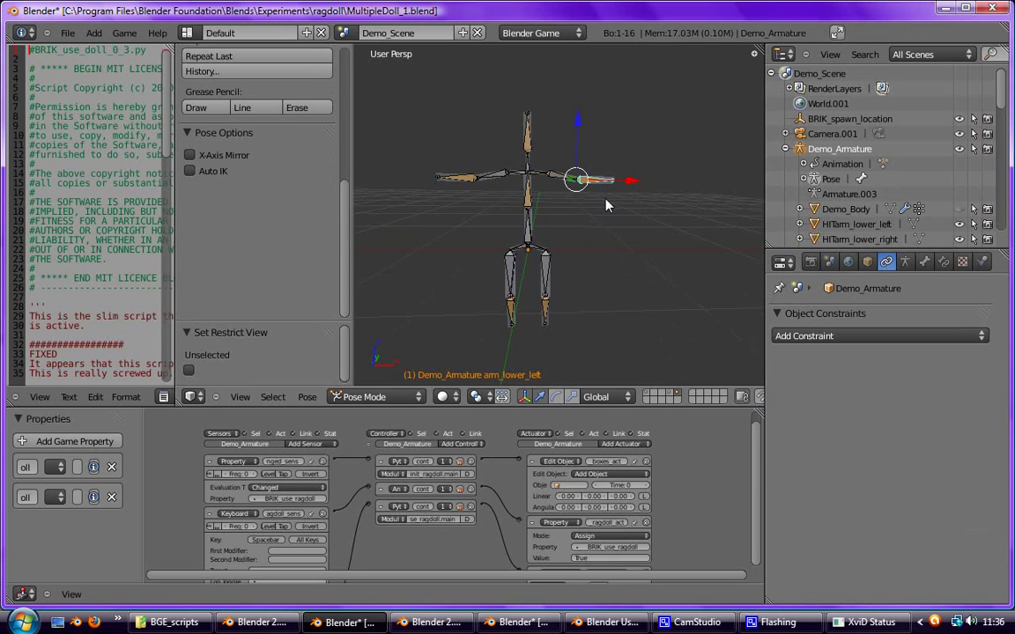
key(g)
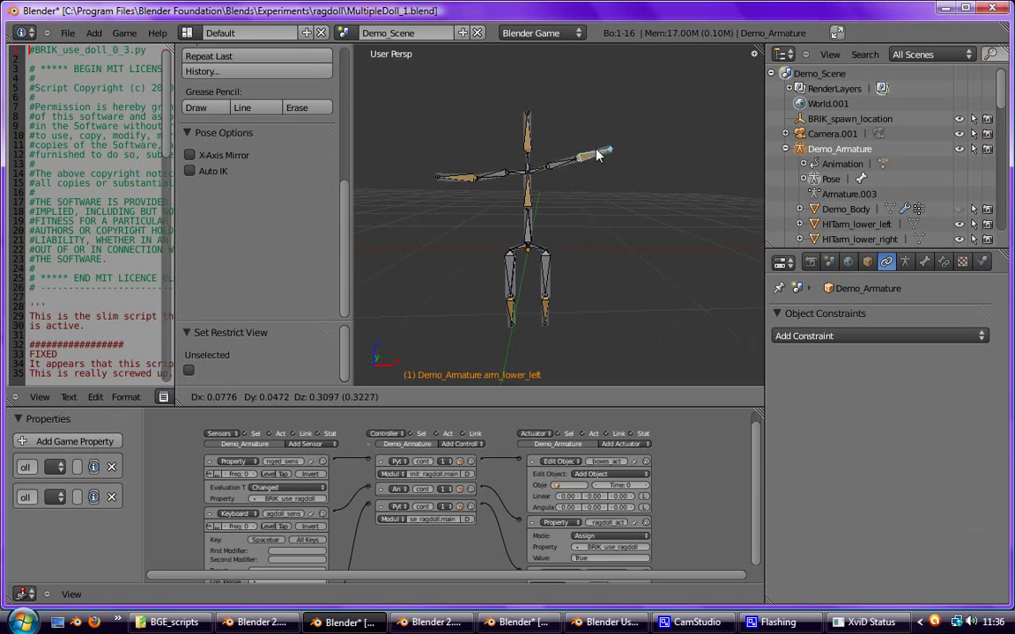
right_click(581, 201)
Step: Try moving the head bone, cancel the move and return the armature to Object Mode
right_click(527, 181)
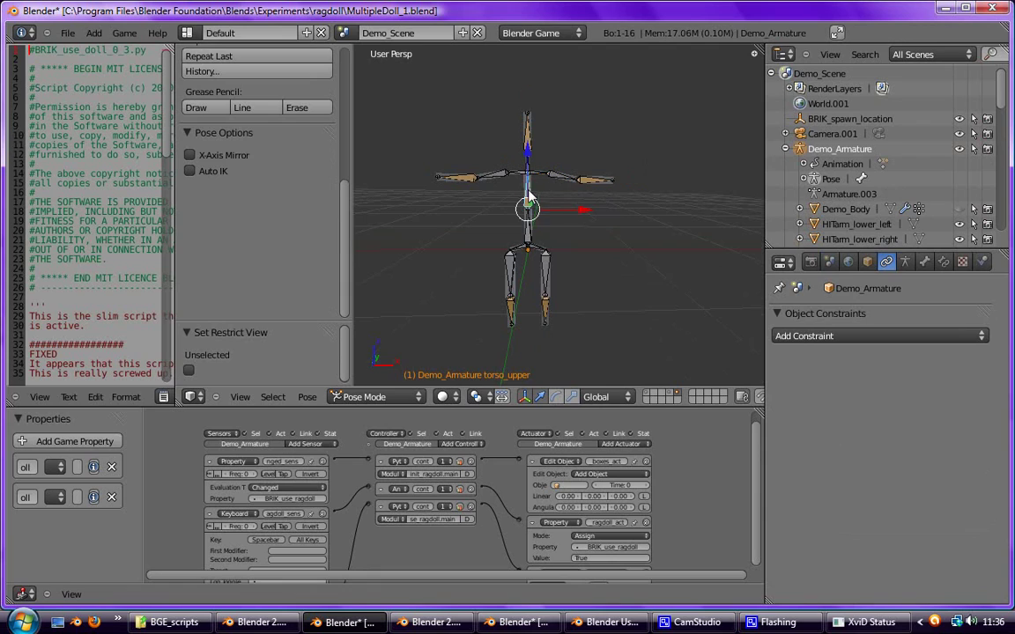
right_click(529, 139)
key(g)
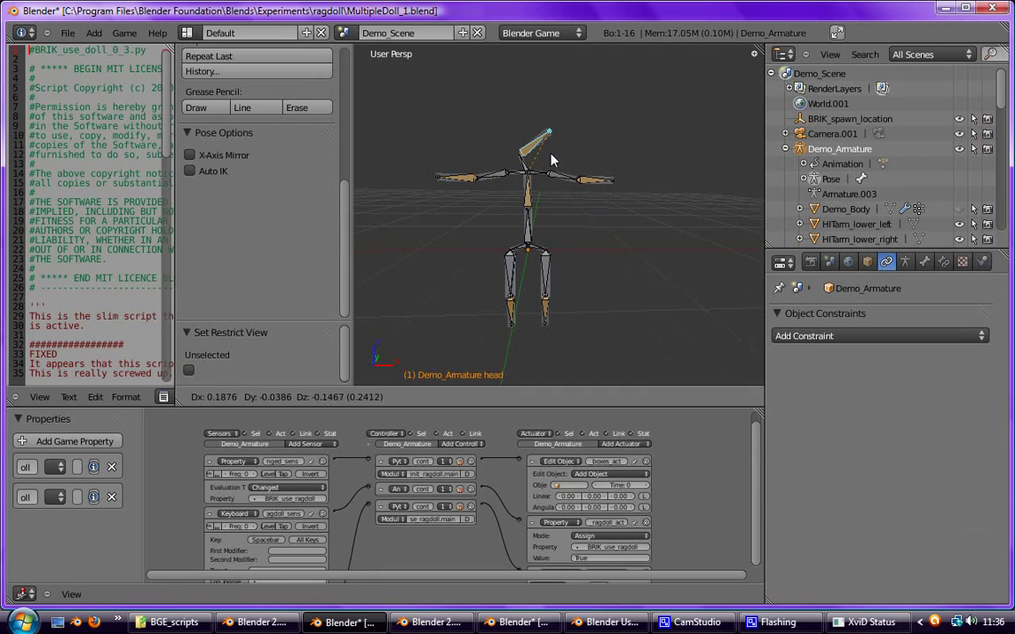
right_click(553, 205)
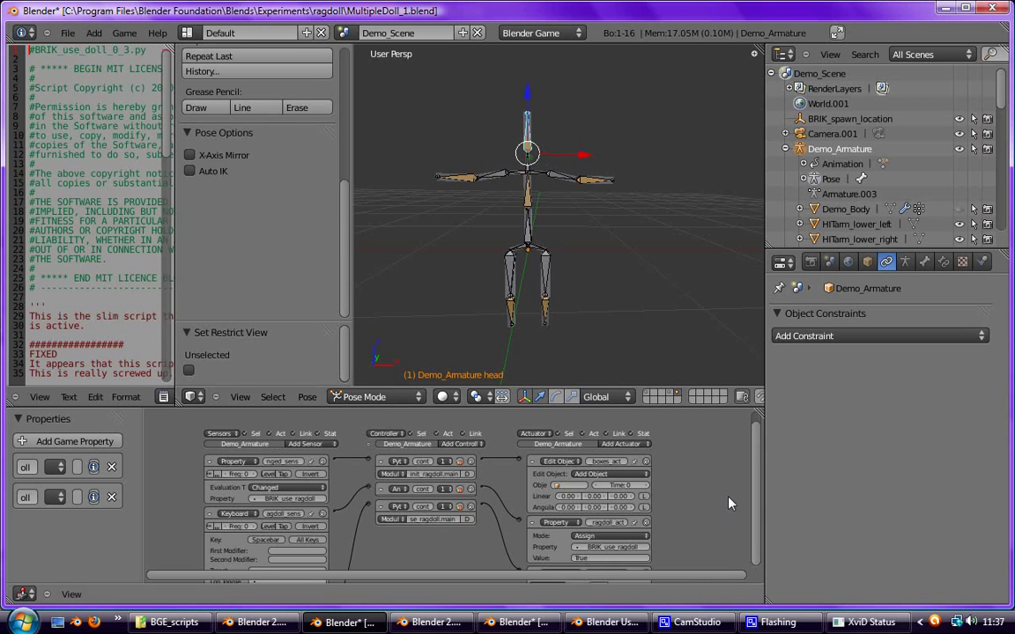
key(ctrl+Tab)
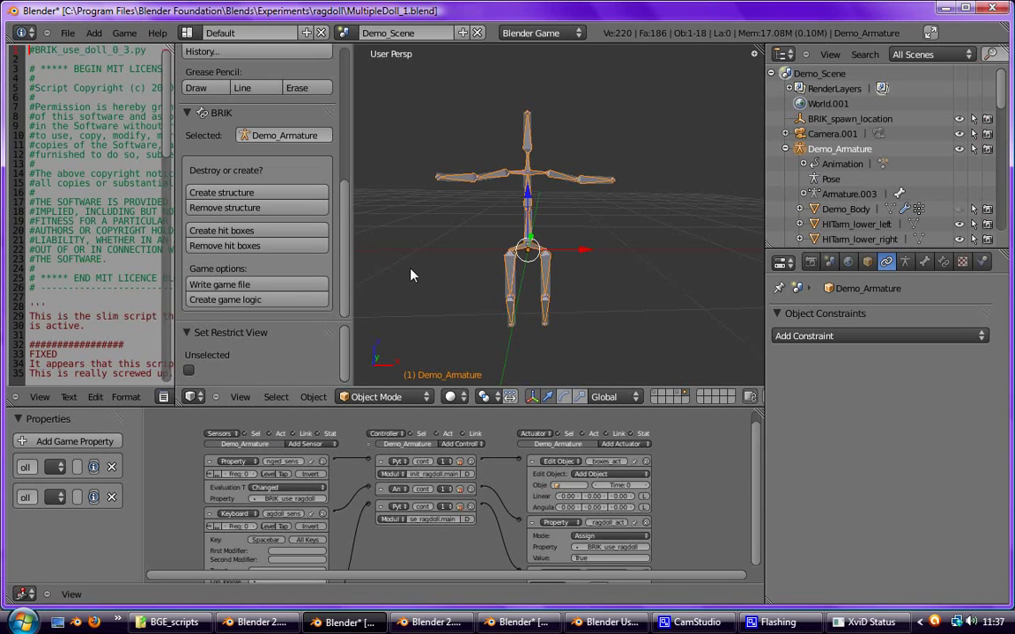
Step: Select the HIThead hit box and widen the game properties area to read its property name and type
right_click(537, 128)
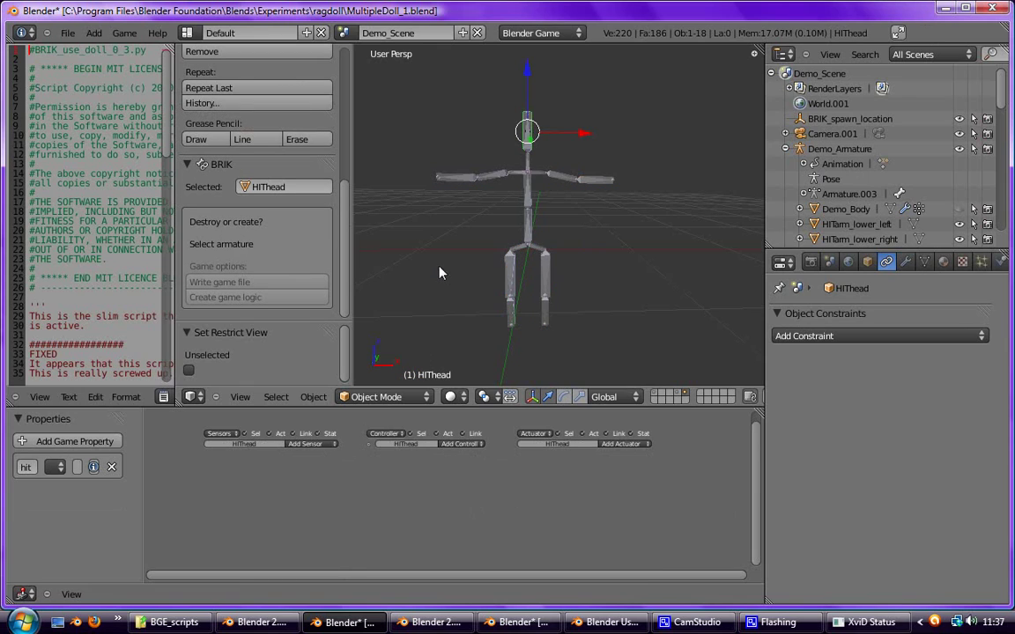
drag(143, 505, 284, 500)
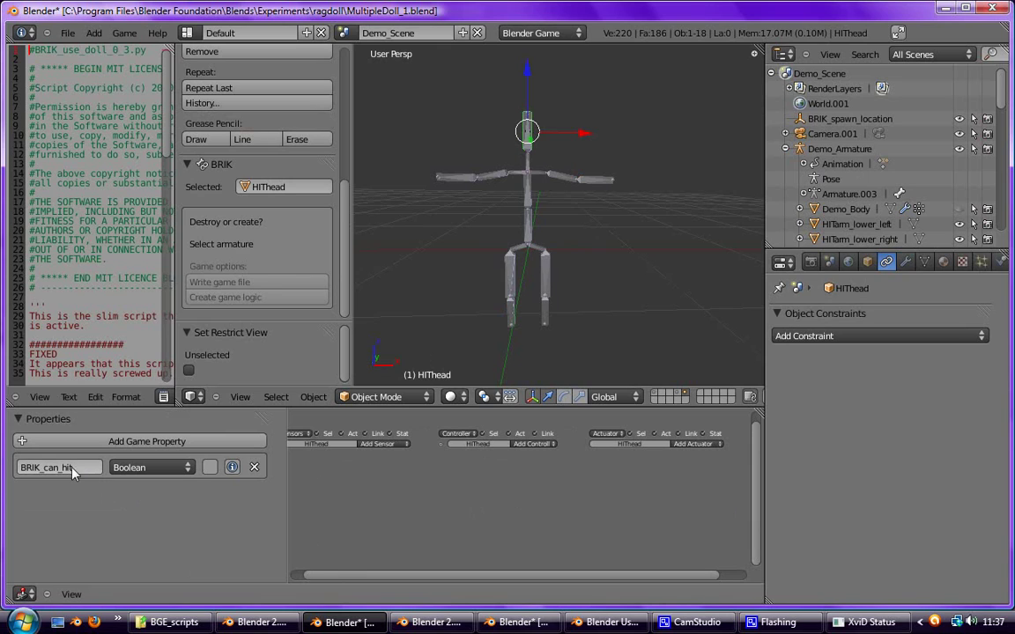
drag(281, 515, 233, 515)
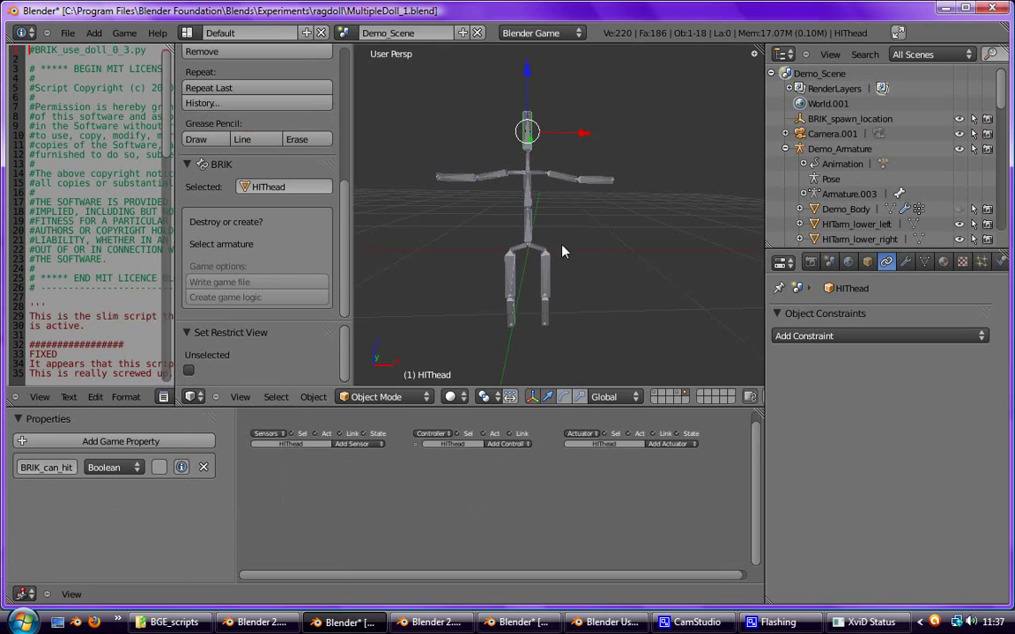
Step: Select Demo_Armature and enlarge the game properties area to show its full property names beside the logic bricks
click(839, 123)
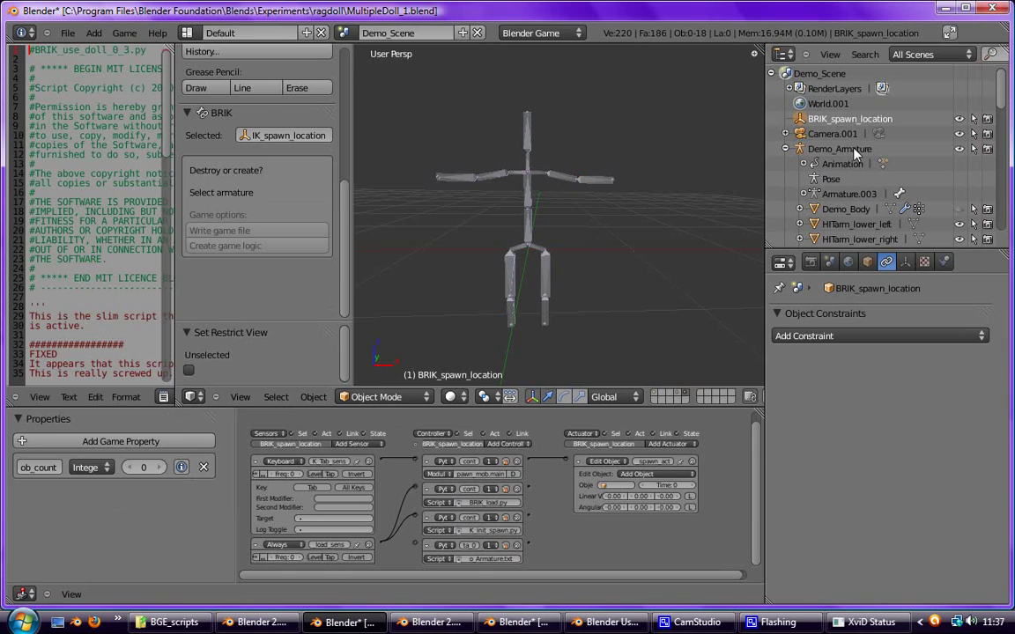
click(840, 149)
middle_drag(424, 500, 545, 532)
drag(234, 525, 301, 524)
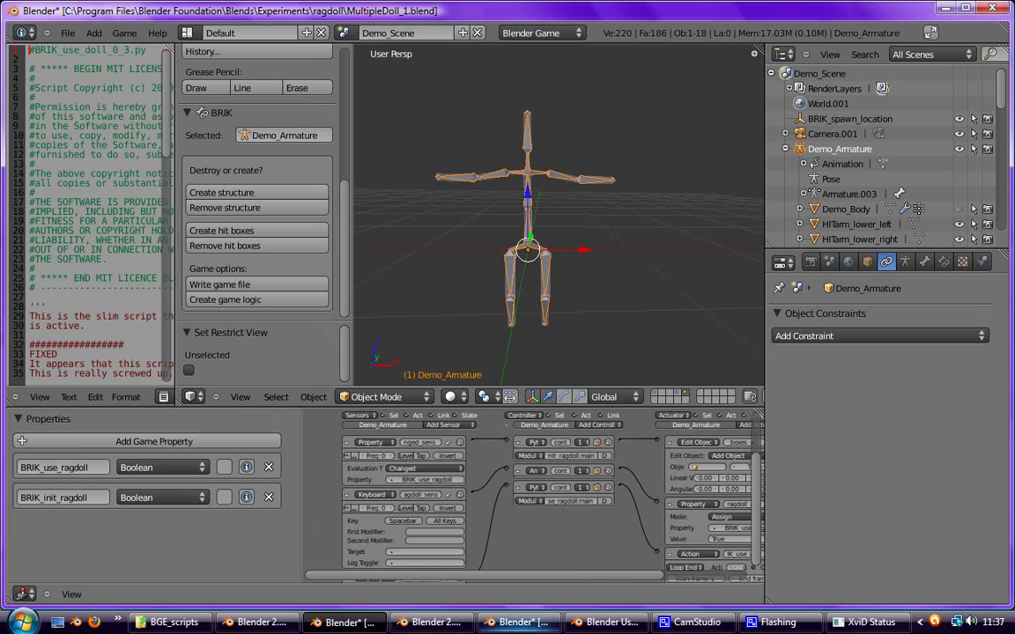
Step: Switch to the Zombie_shoot_4.blend window, open Shoot.py in a widened text editor and examine its ray-cast code
click(538, 624)
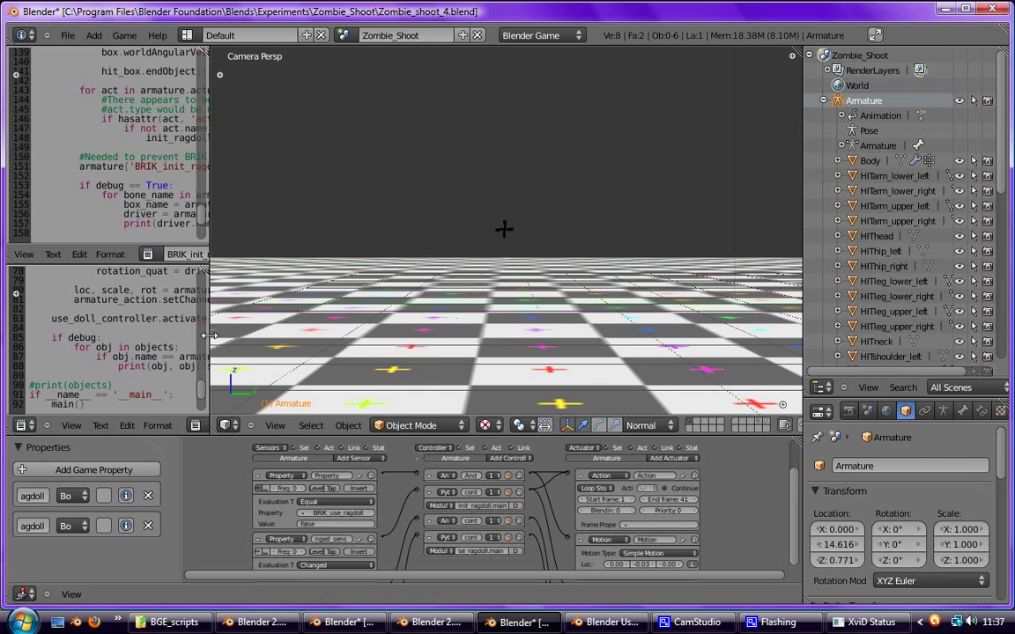
drag(212, 336, 457, 336)
click(195, 254)
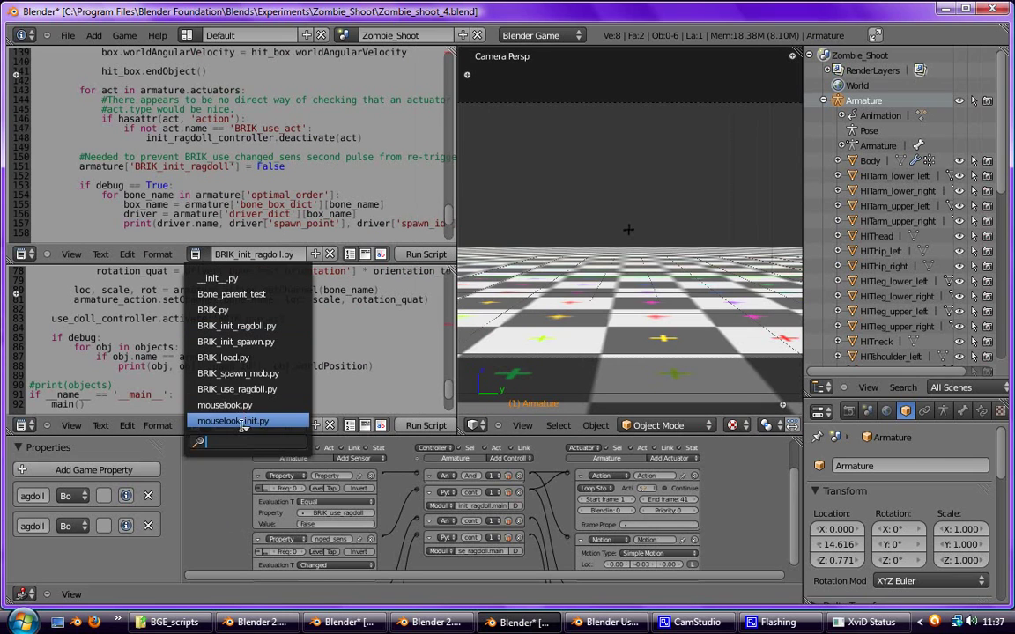
scroll(244, 369, down, 6)
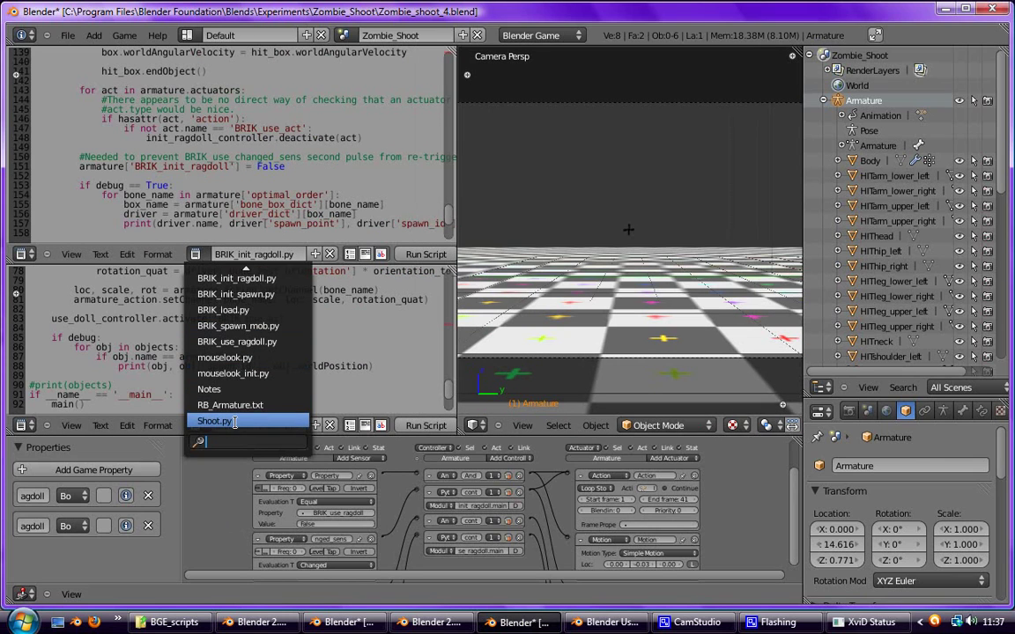
click(234, 422)
scroll(216, 114, down, 8)
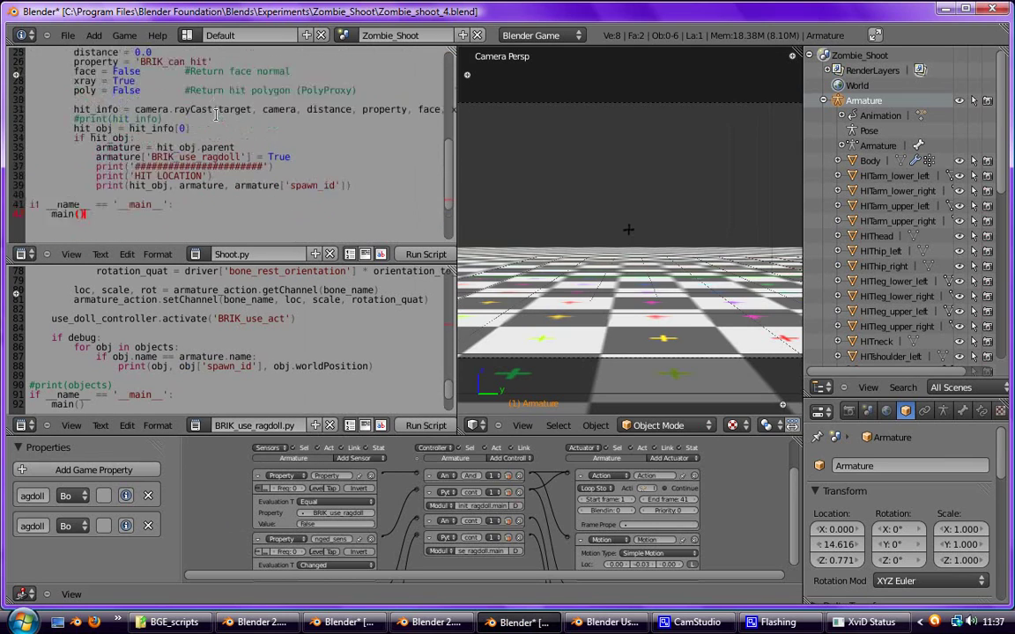
scroll(215, 114, up, 2)
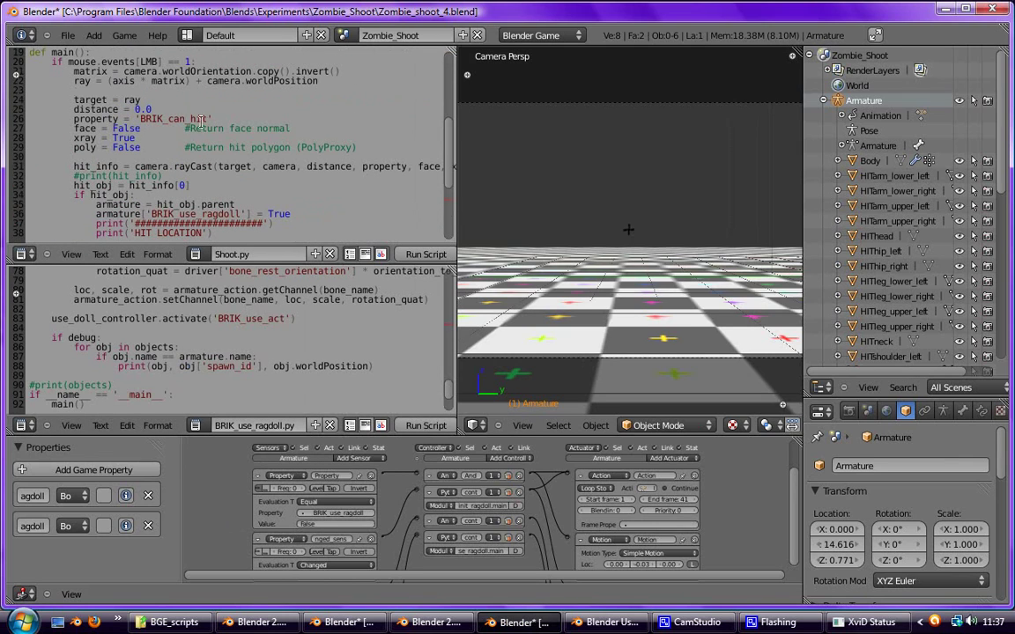
Step: Examine the Shoot.py lines that test hit_obj, get its parent armature and set 'BRIK_use_ragdoll' to True
scroll(173, 165, down, 2)
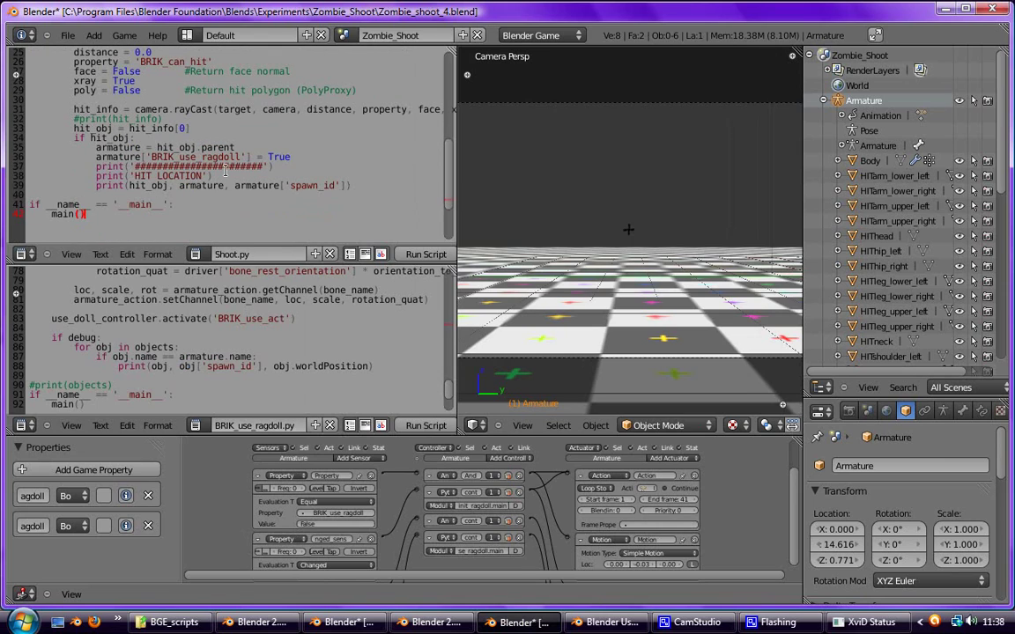
scroll(225, 171, up, 1)
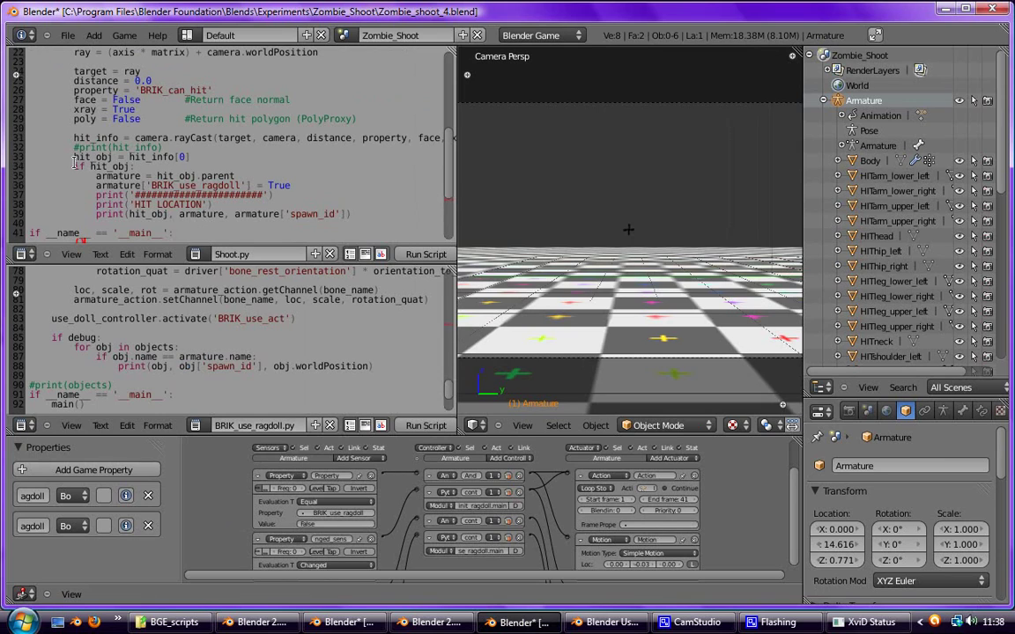
drag(73, 166, 134, 166)
drag(96, 175, 236, 175)
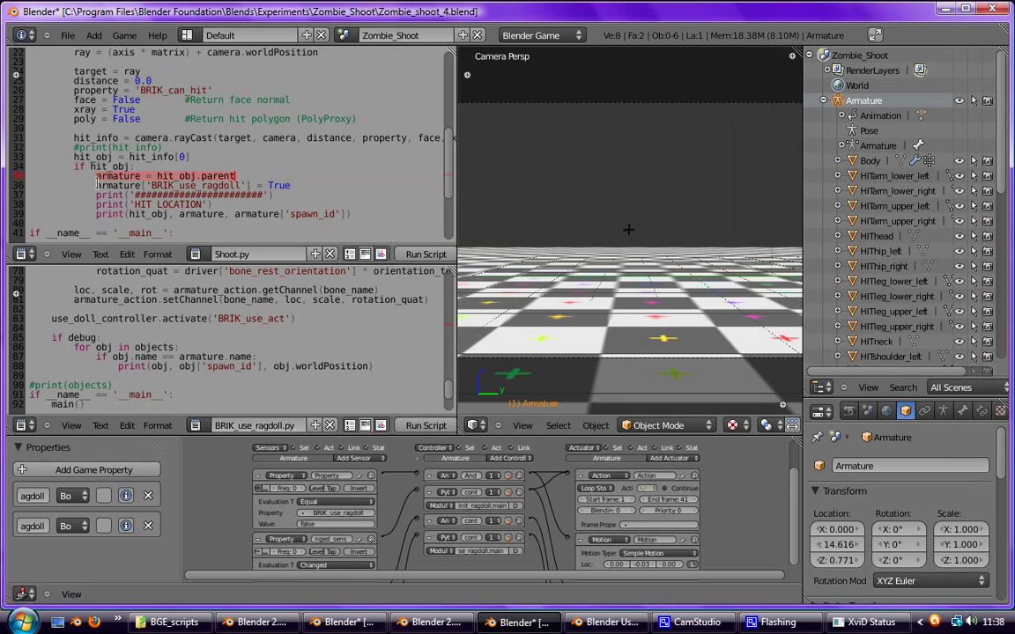
drag(96, 185, 311, 183)
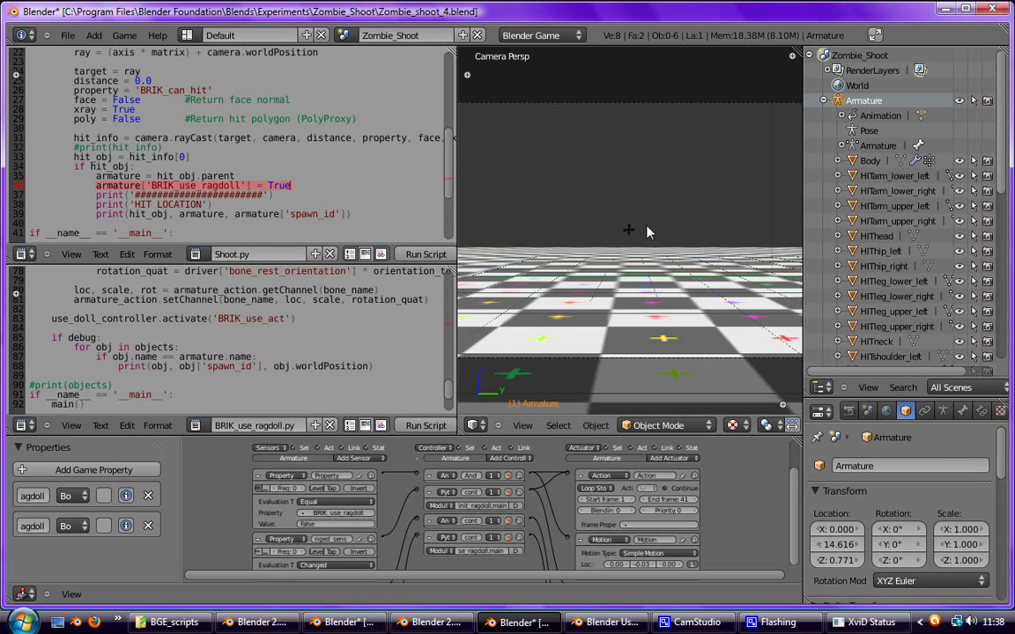
Step: Run the Zombie_Shoot game, shoot at the walking zombies to trigger their ragdolls, and stop the game
key(p)
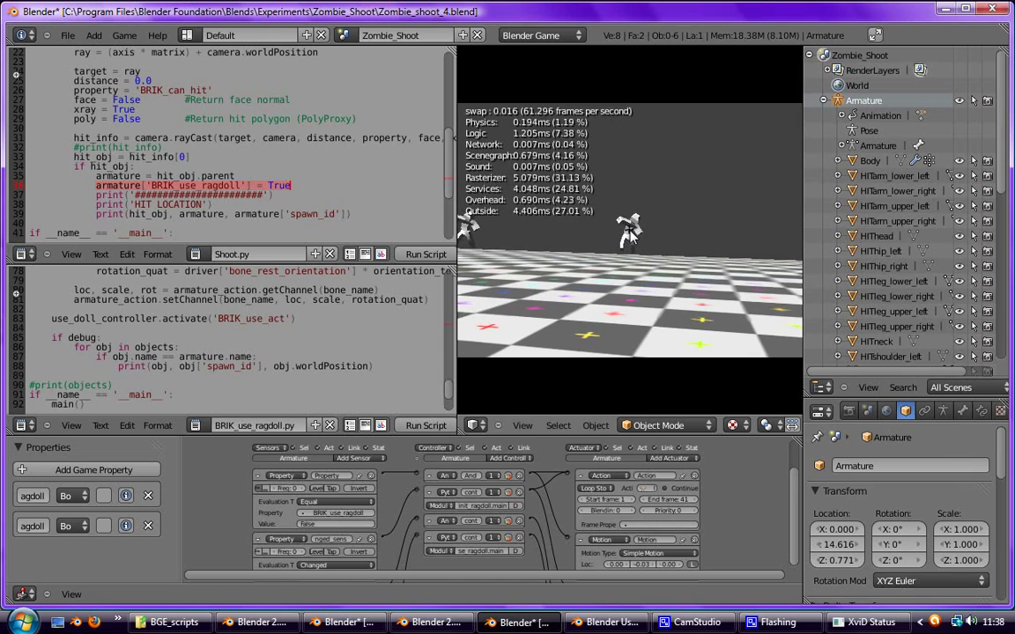
click(631, 232)
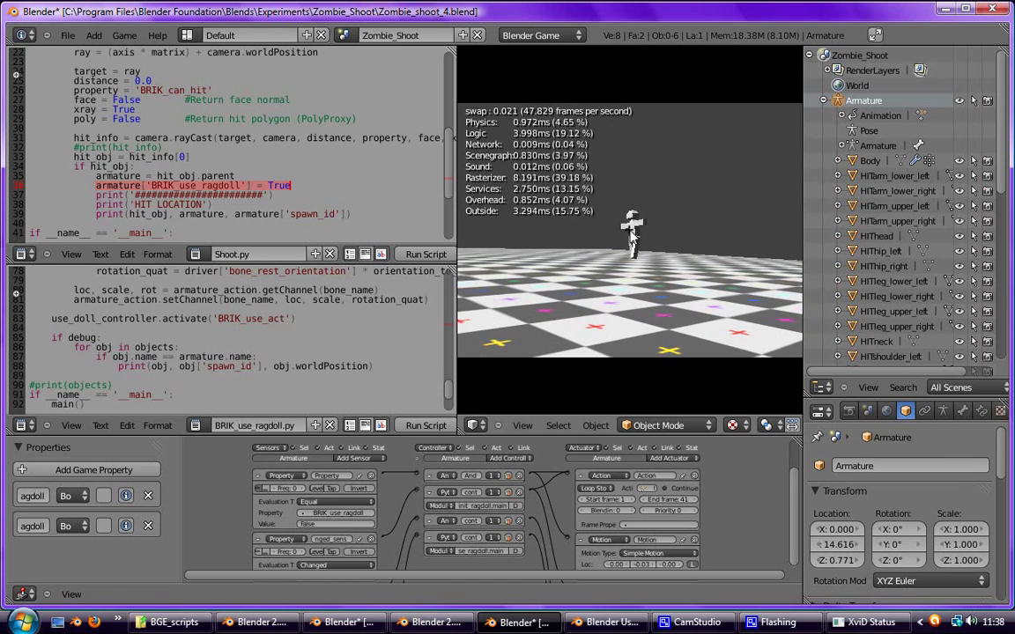
click(631, 234)
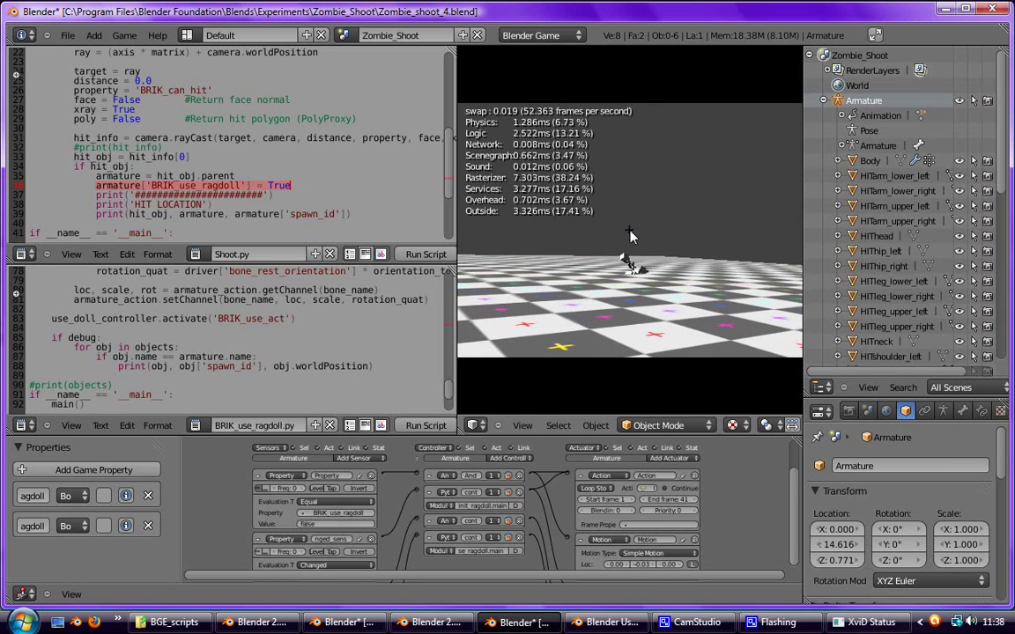
key(Escape)
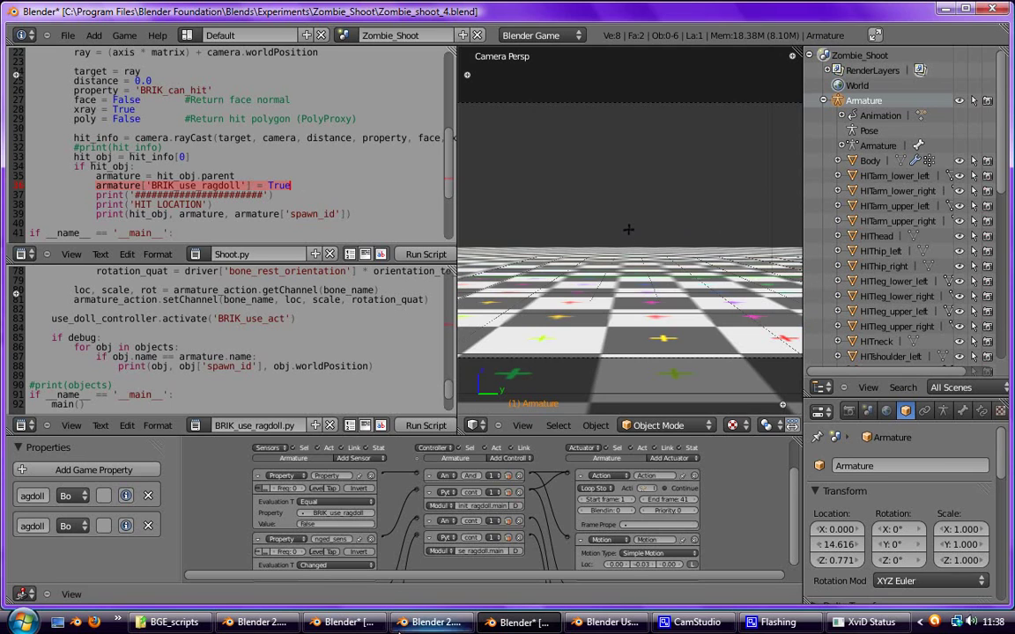
Step: Switch to the MultipleDoll_1.blend window and delete the BRIK_spawn_location object from Demo_Scene
click(338, 622)
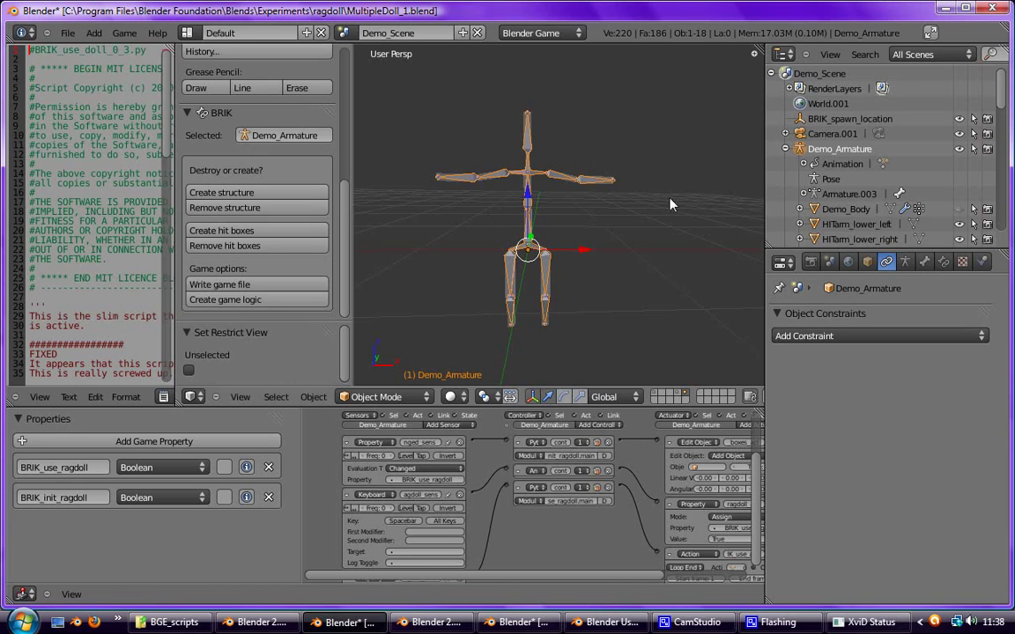
right_click(844, 119)
click(844, 122)
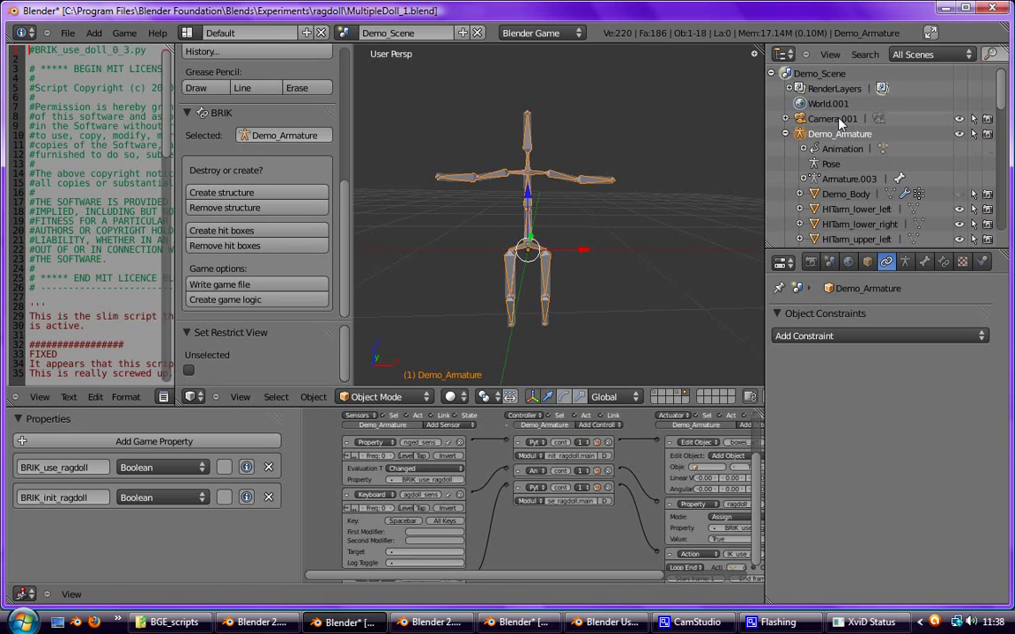
Step: Collapse Demo_Scene and expand Scene in the outliner, and make Scene the active scene
click(786, 134)
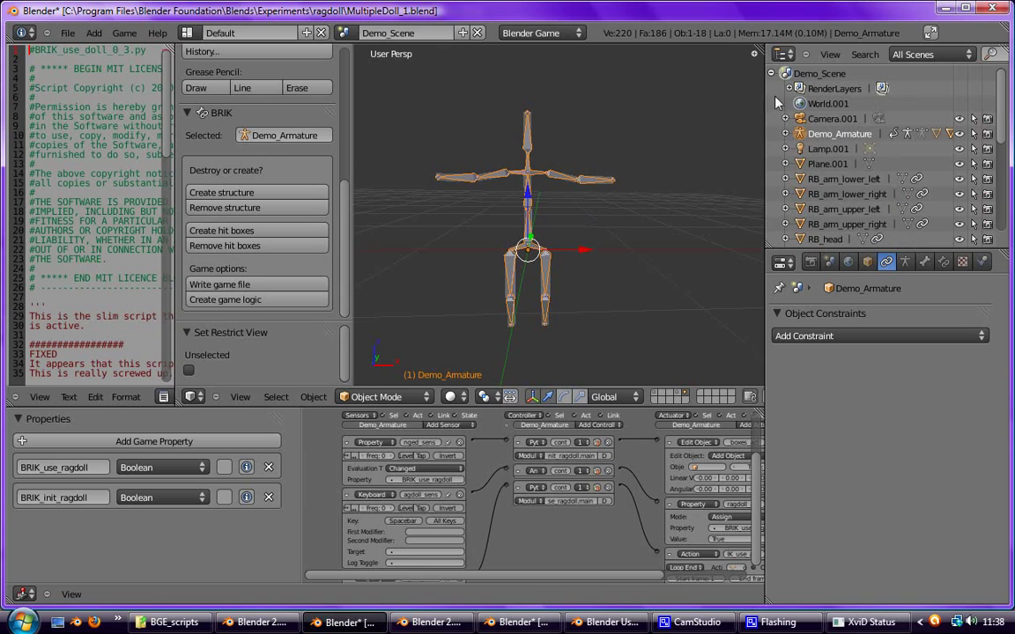
click(772, 73)
click(772, 88)
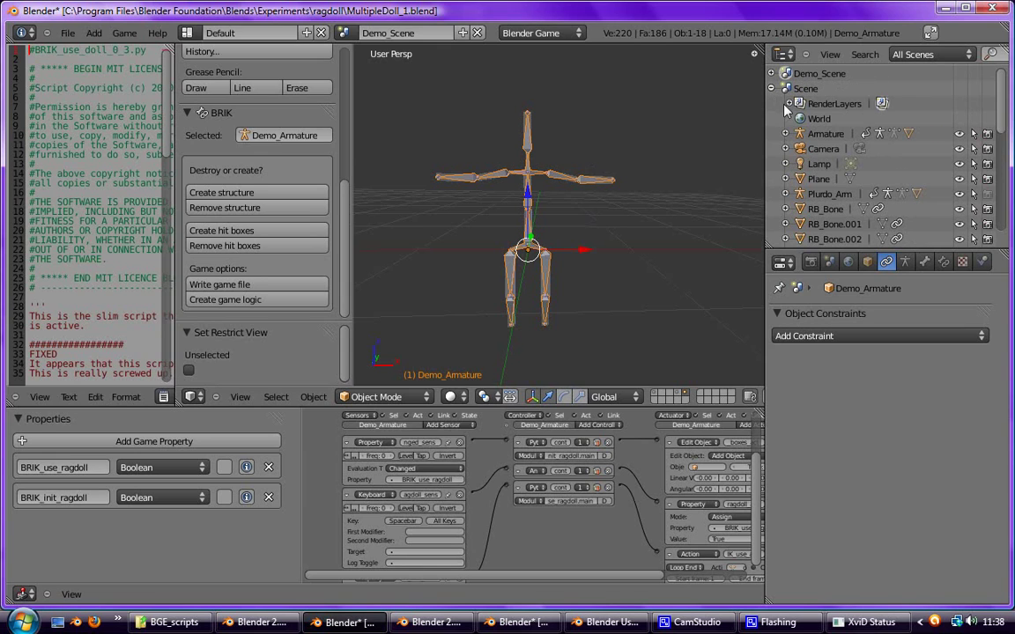
click(348, 33)
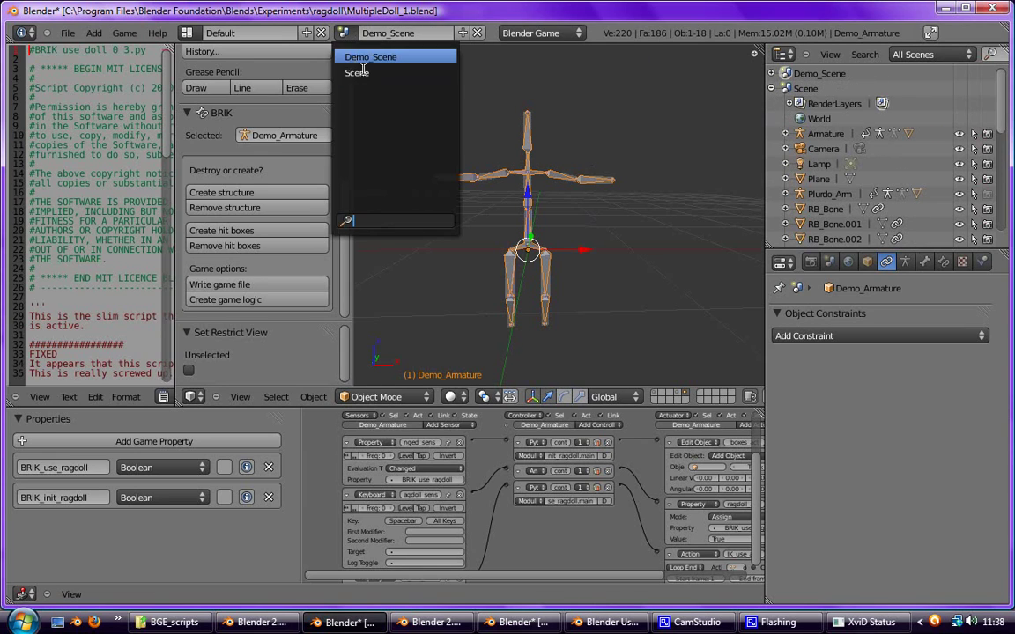
click(352, 73)
Step: View the layer with the Plurdo_Arm armature and character mesh, and the layer holding its rigid body boxes
middle_drag(560, 250, 738, 222)
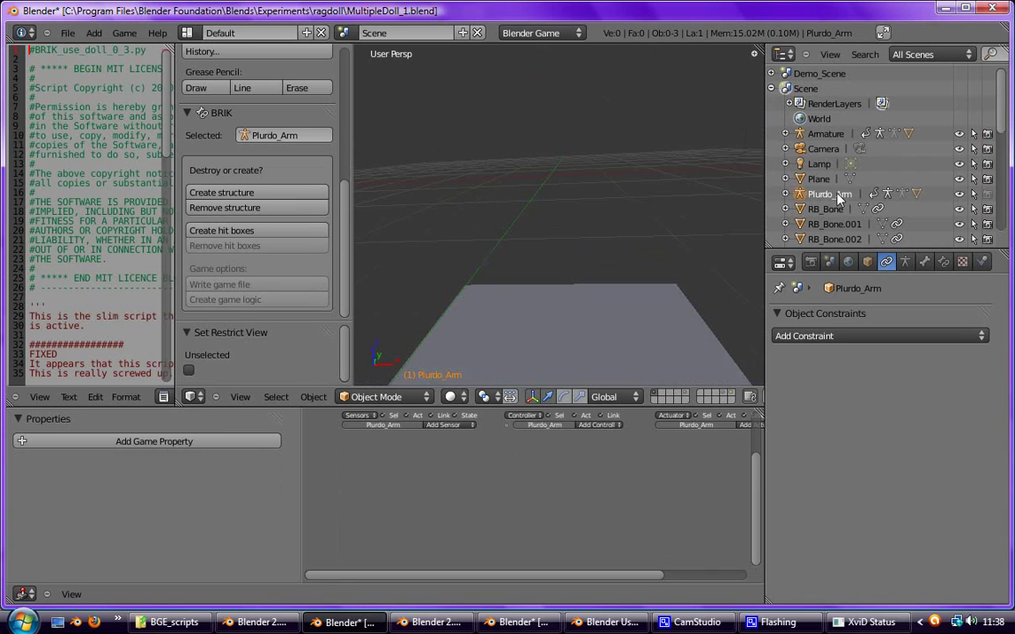
click(725, 397)
key(Home)
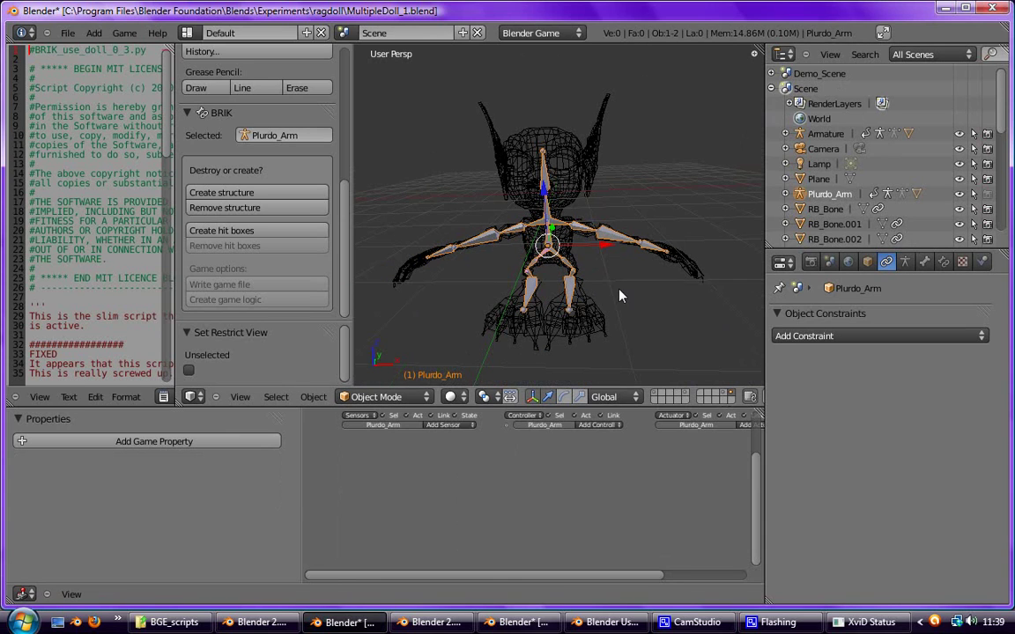
click(725, 397)
middle_drag(479, 265, 520, 199)
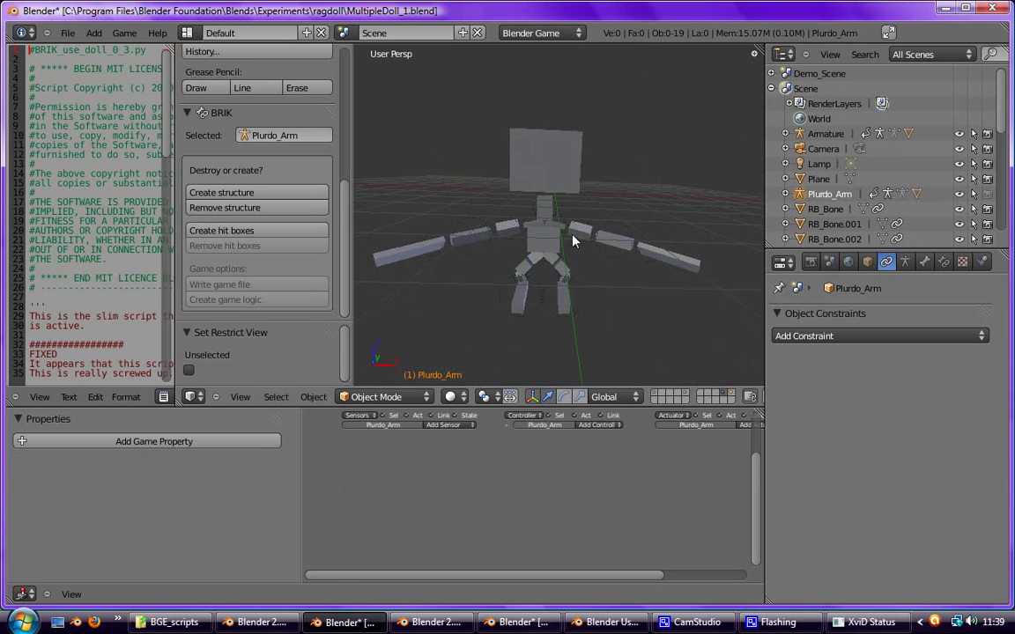
Step: Show layer 1 together with the rigid body boxes, run the game to test the Plurdo ragdoll, and stop it
key(1)
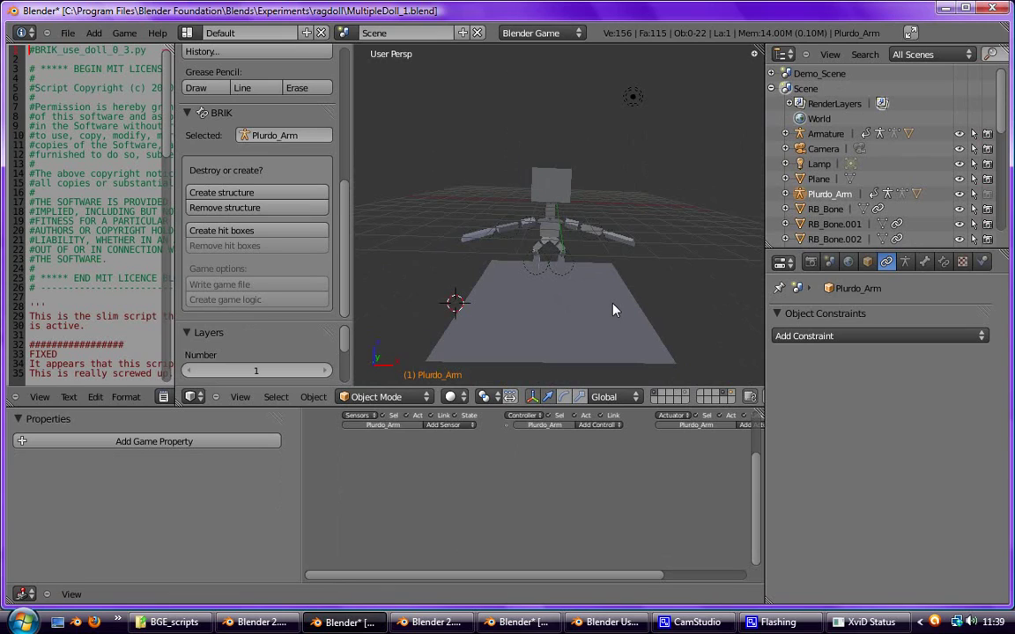
key(p)
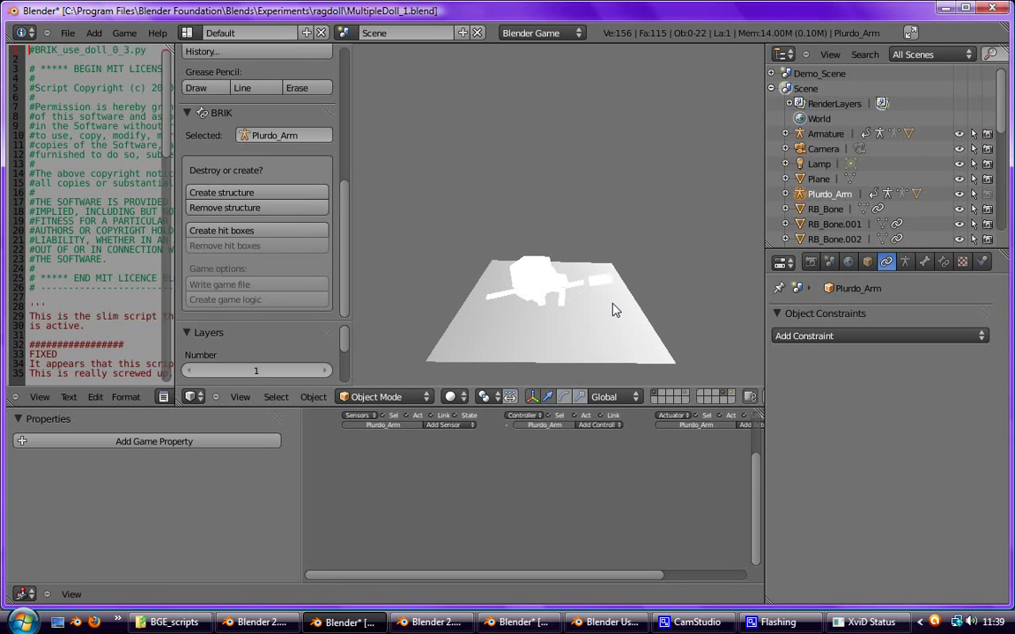
key(Escape)
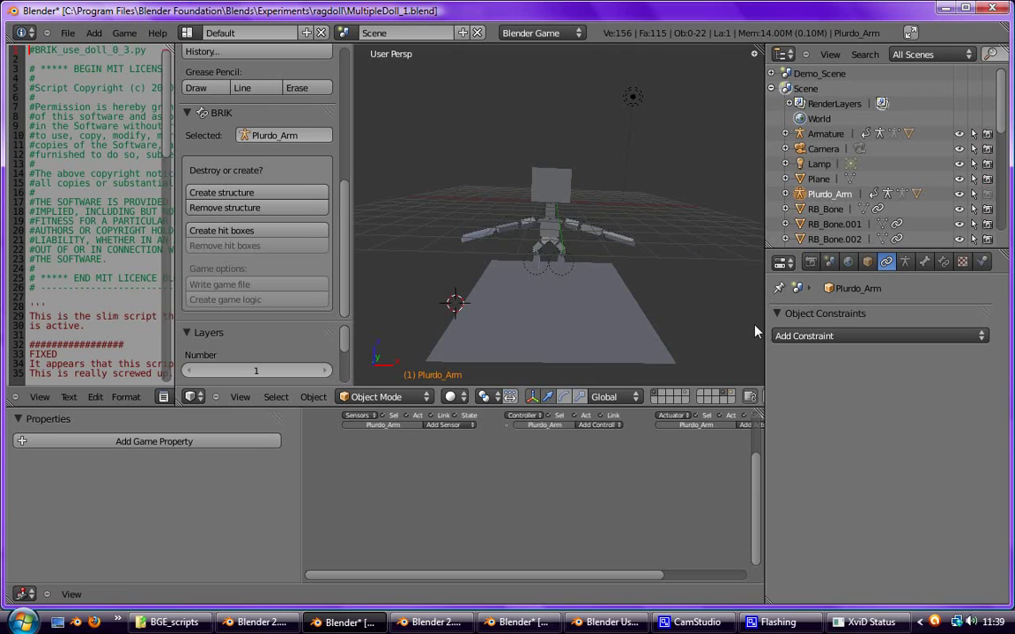
Step: Display layer 10 alongside the boxes and floor, and inspect the head box RB_Bone.001 with its rigid body joint
key(ctrl+z)
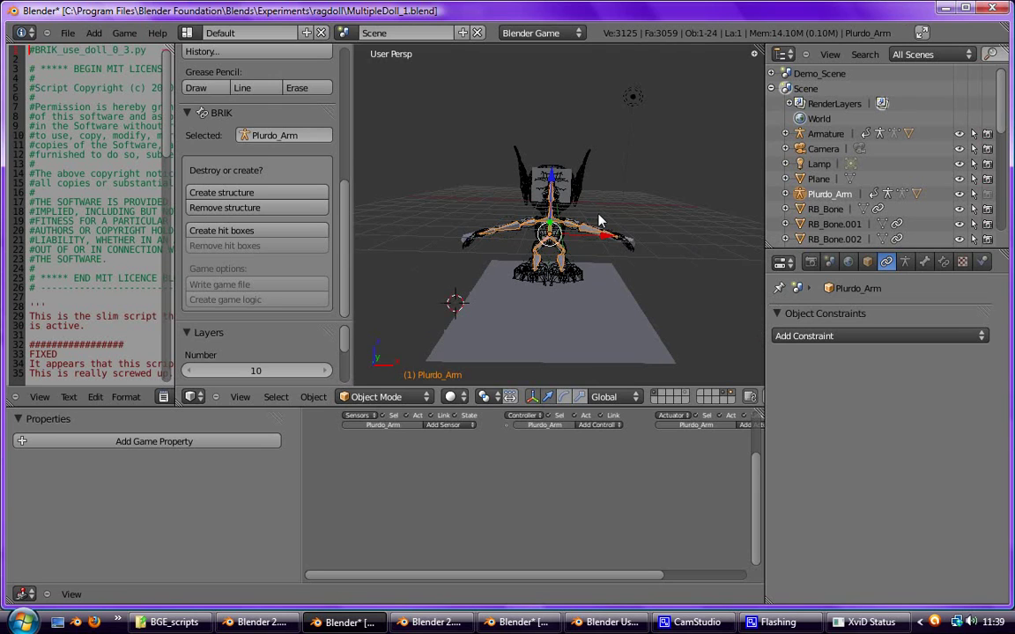
scroll(599, 222, up, 4)
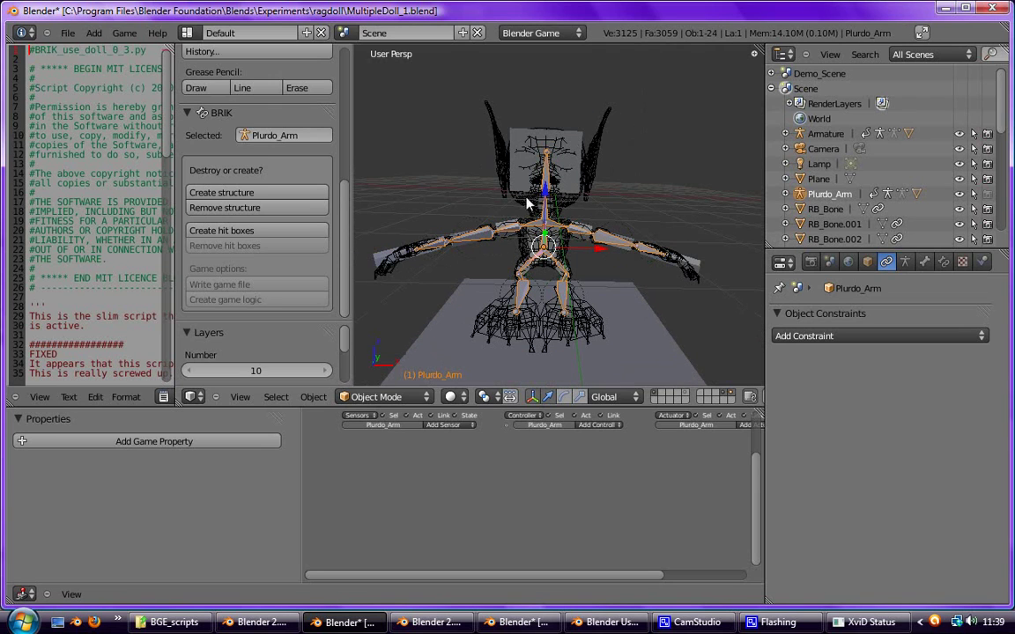
right_click(622, 303)
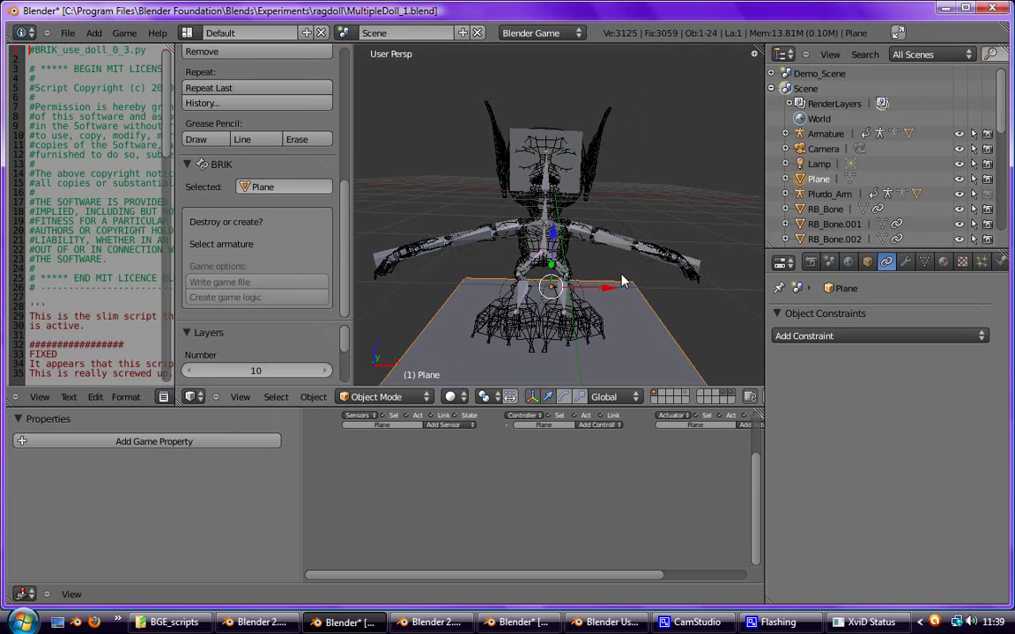
middle_drag(623, 276, 636, 280)
right_click(575, 147)
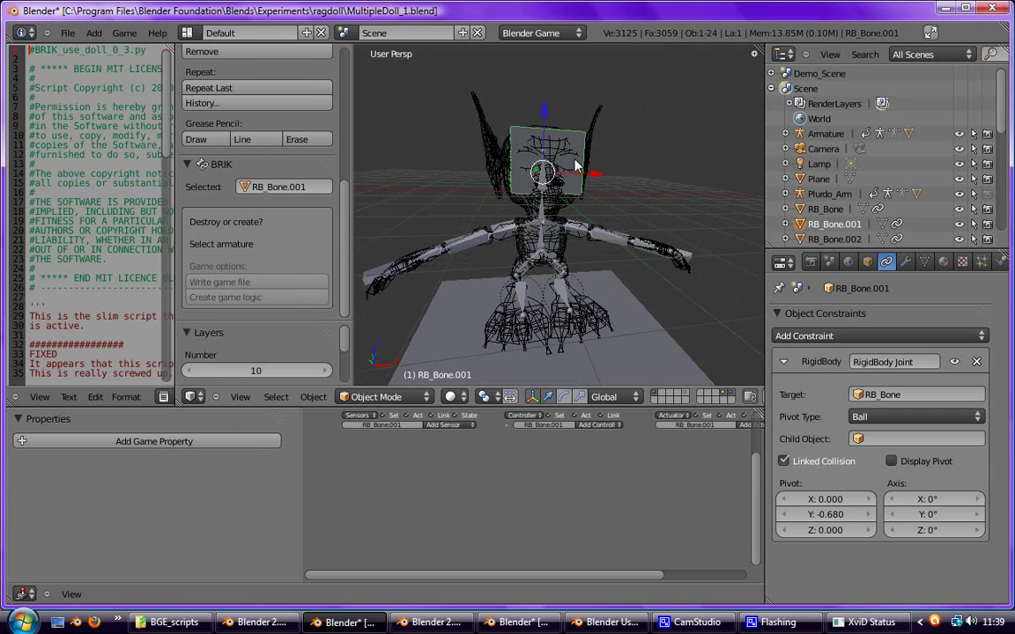
middle_drag(422, 233, 506, 263)
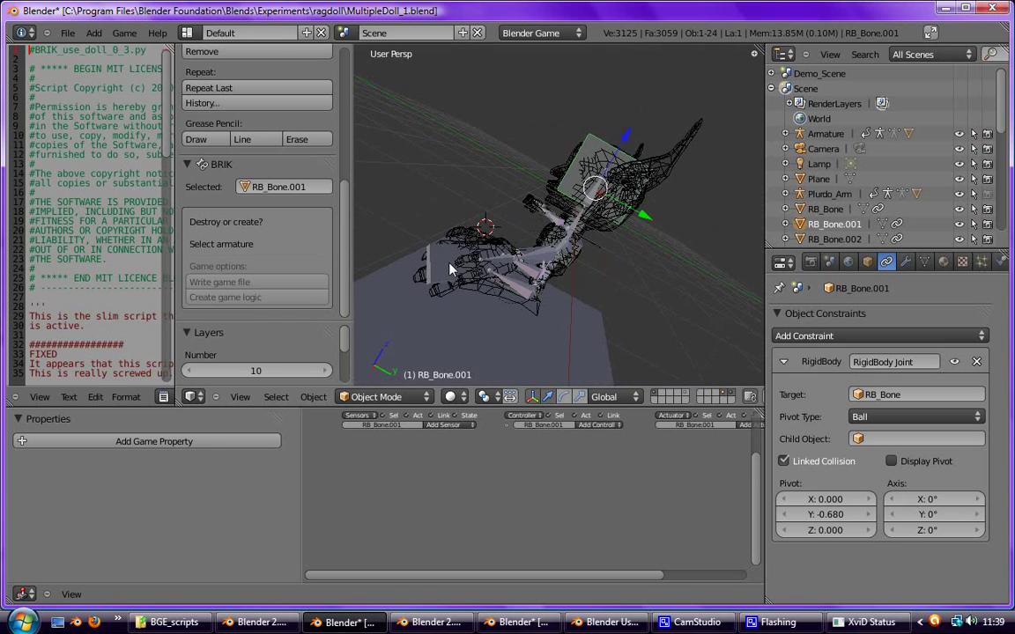
Step: Inspect the rigid body joint settings of the forearm box RB_Bone.005 and the leg box RB_Bone.010
right_click(440, 239)
middle_drag(447, 279, 630, 350)
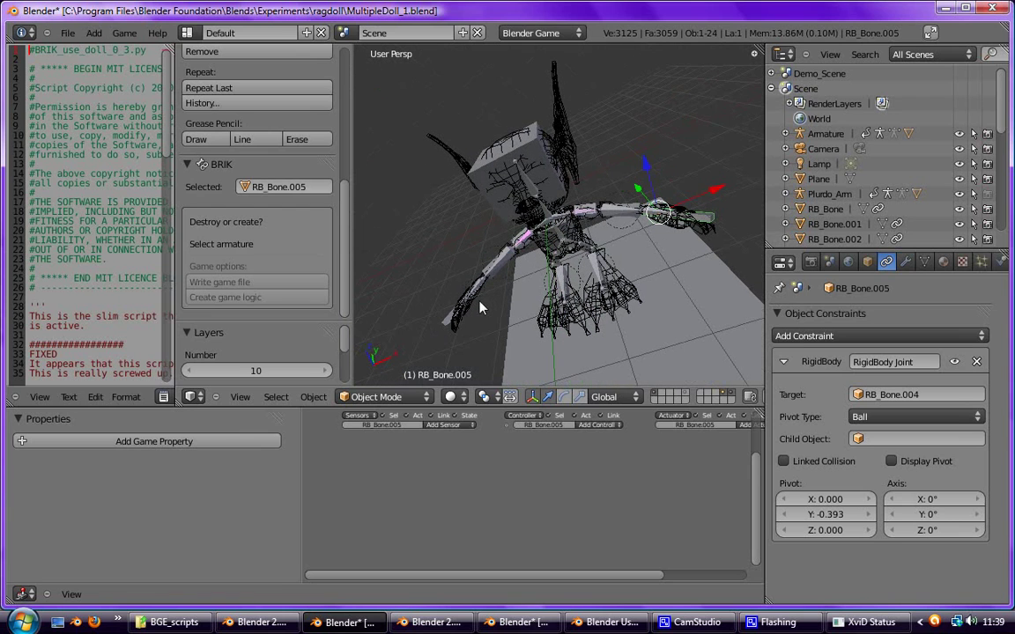
middle_drag(480, 307, 508, 280)
right_click(616, 295)
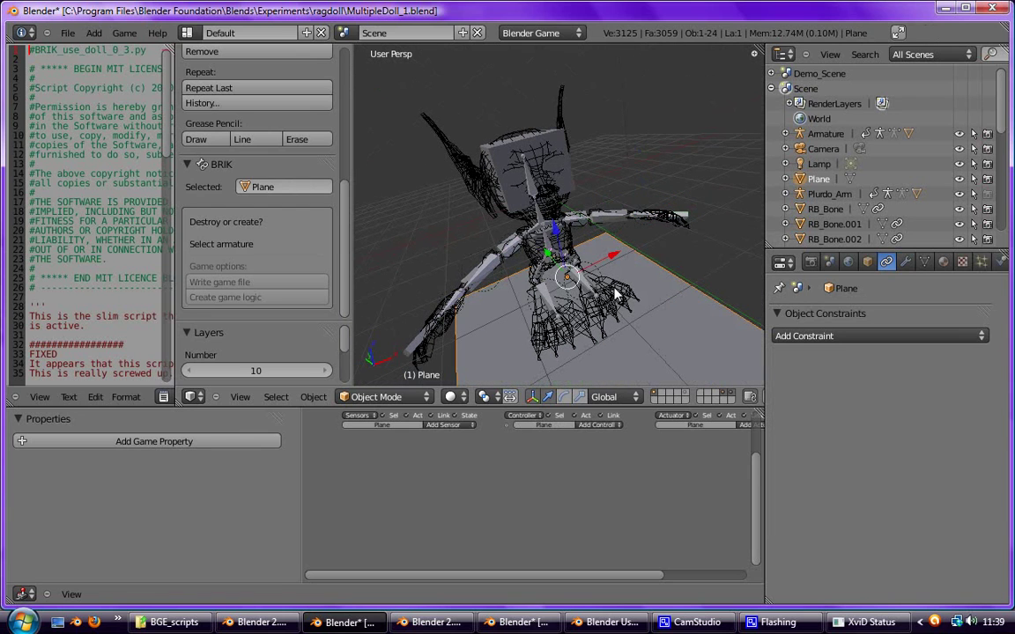
right_click(573, 274)
middle_drag(598, 282, 552, 285)
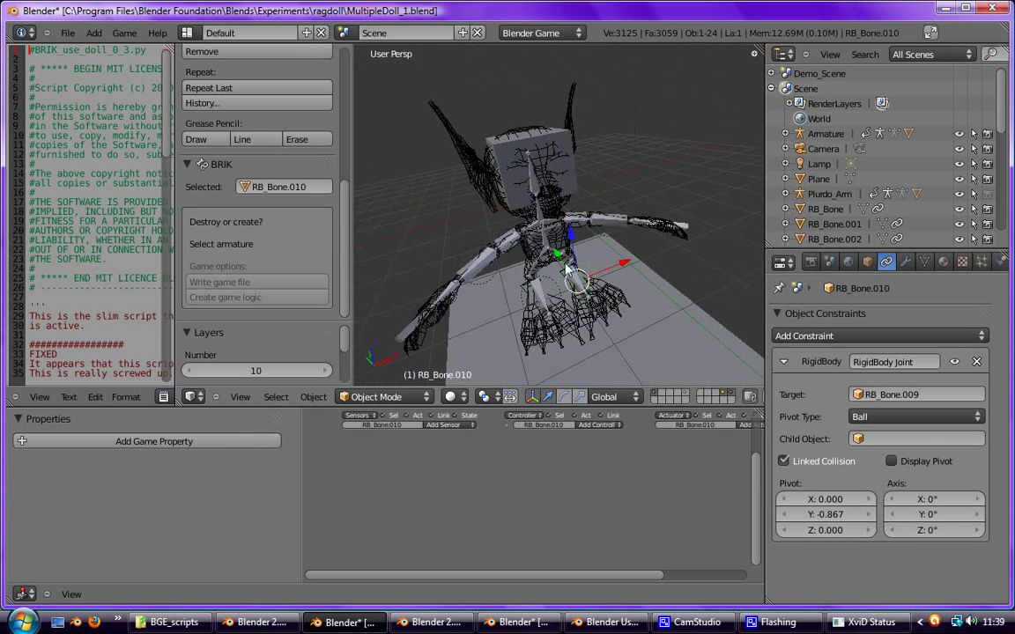
Step: Select the head box RB_Bone.001 again and compare its fit with the character mesh from several angles
right_click(560, 169)
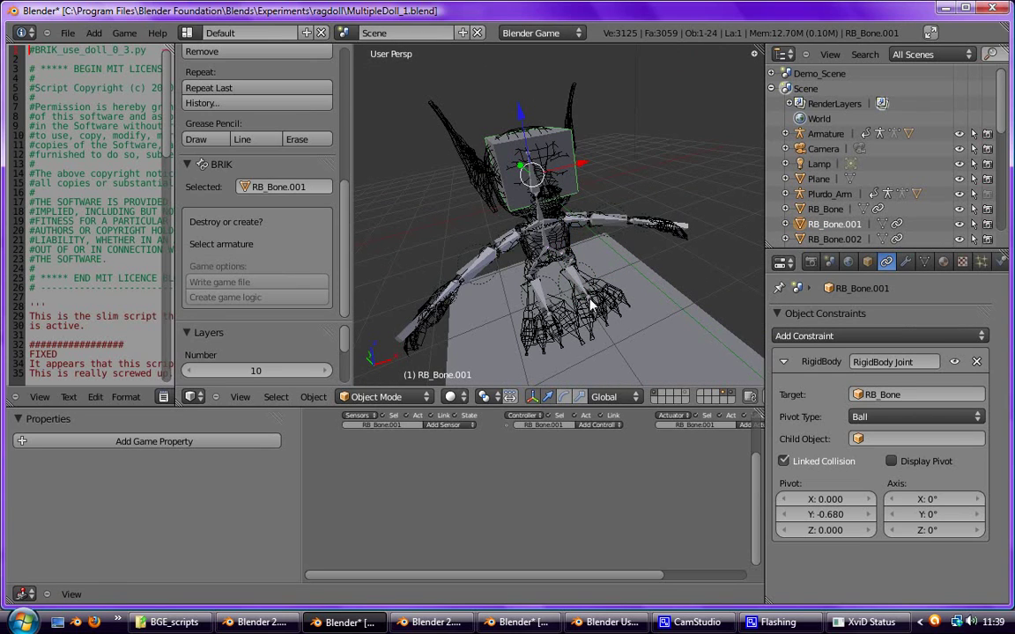
middle_drag(413, 236, 489, 190)
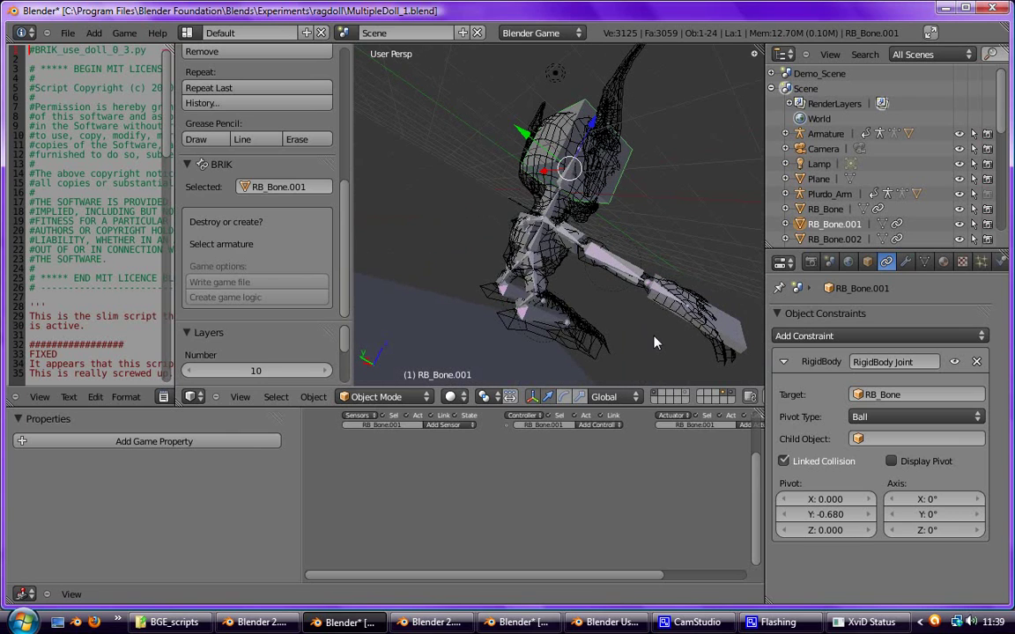
middle_drag(654, 342, 634, 198)
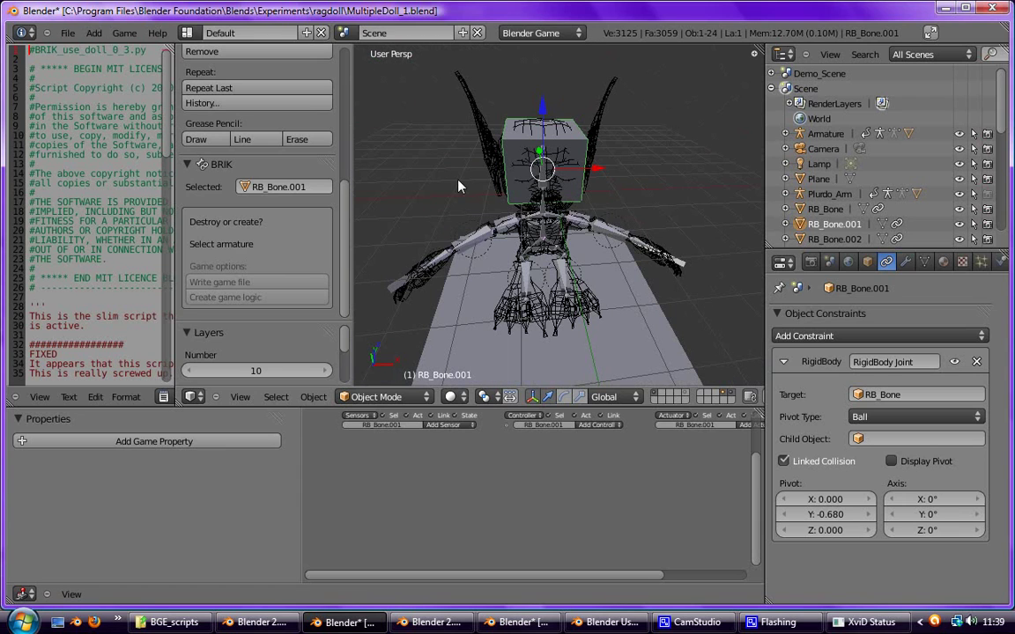
Step: Select the Plurdo_Arm armature and create BRIK hit boxes for it
click(826, 133)
click(835, 196)
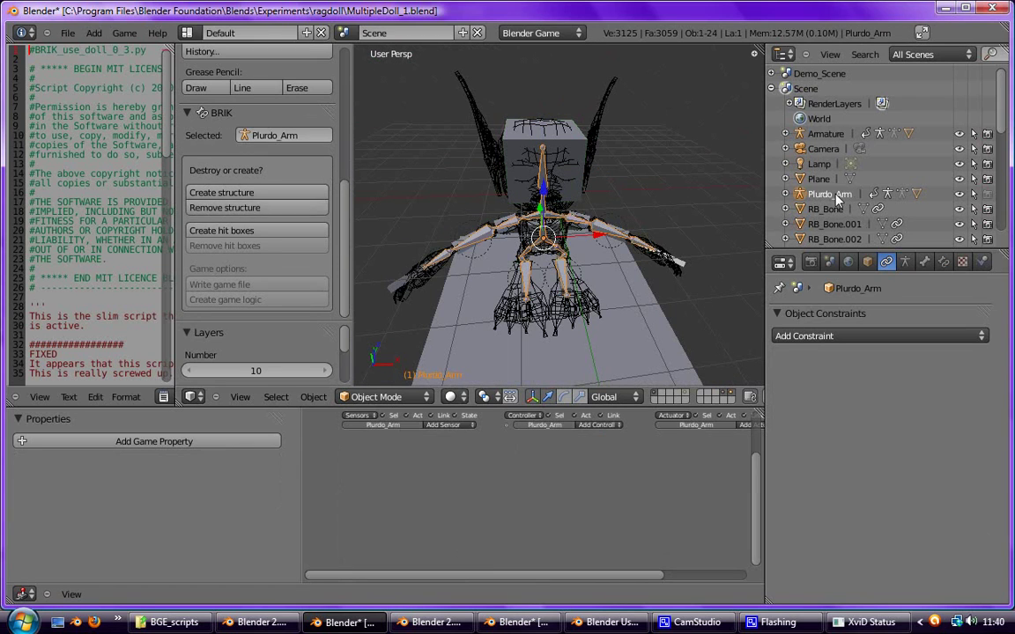
middle_drag(610, 253, 480, 78)
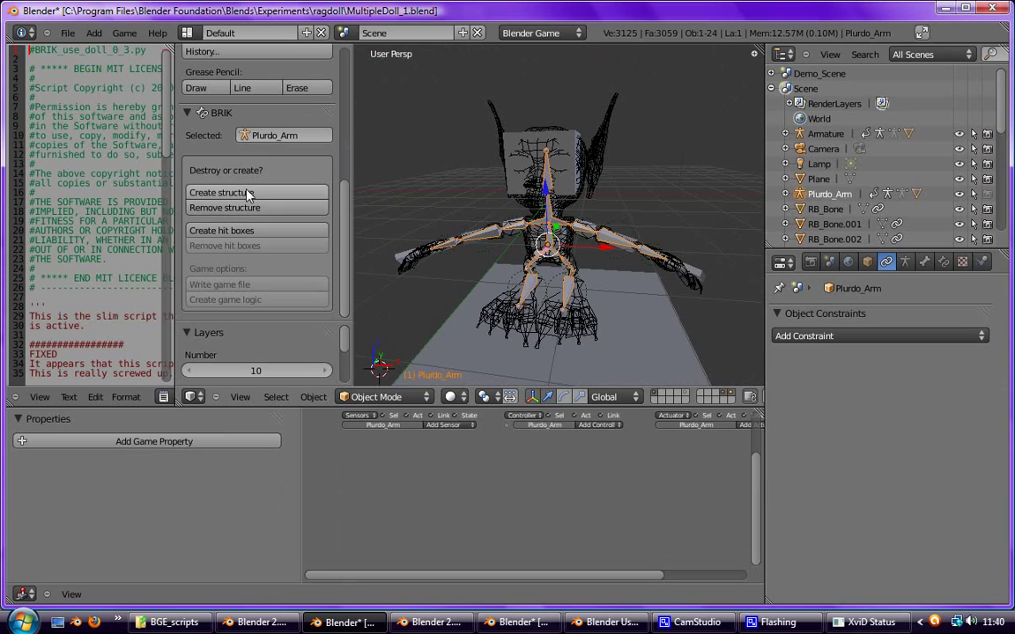
click(236, 234)
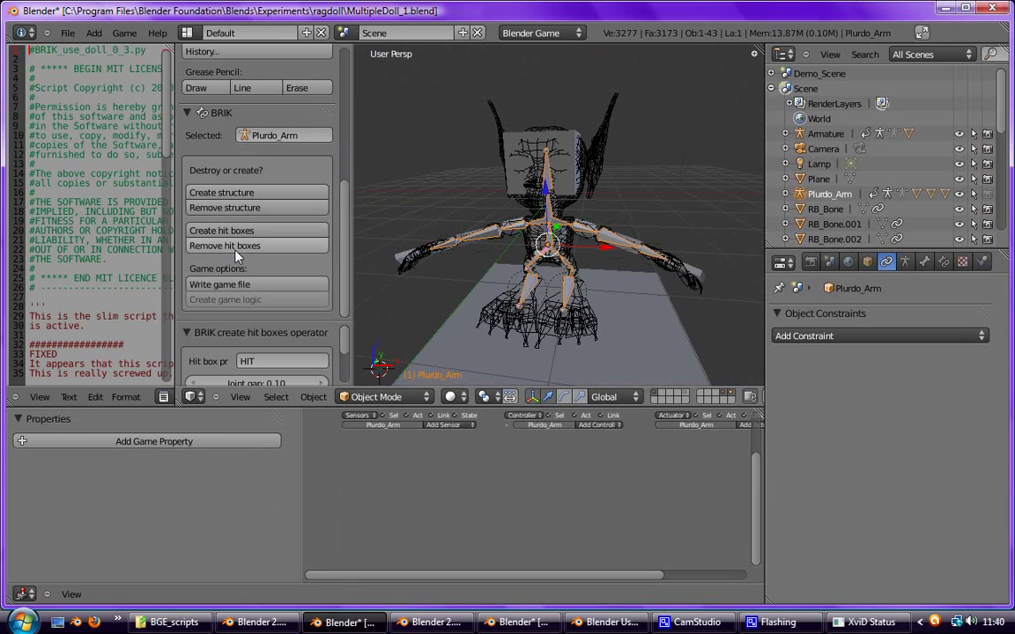
Step: Write the BRIK game file and create the game logic for Plurdo_Arm
click(249, 284)
click(253, 301)
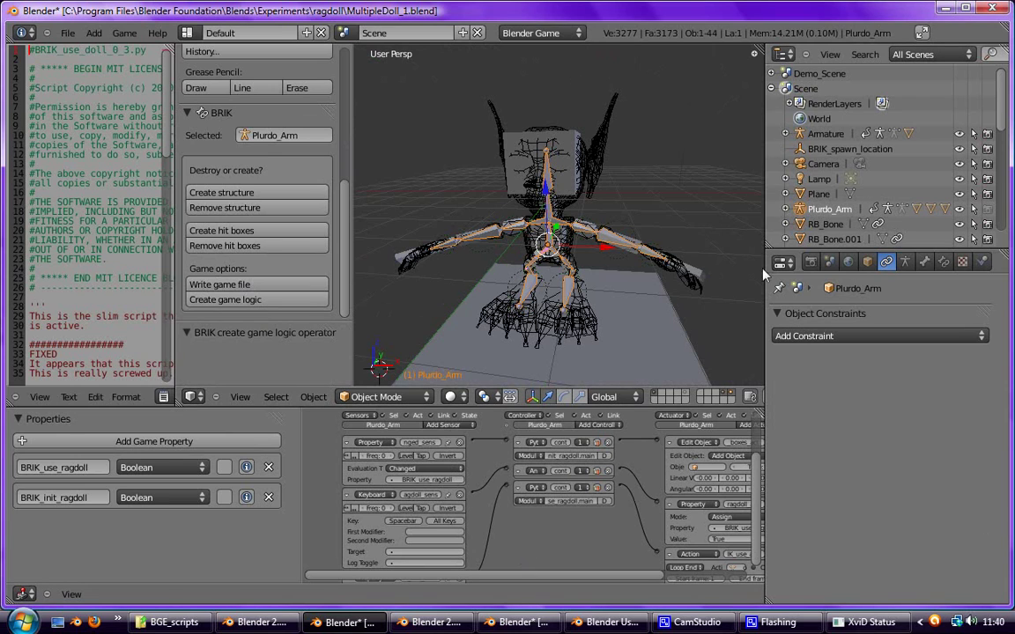
middle_drag(542, 311, 509, 276)
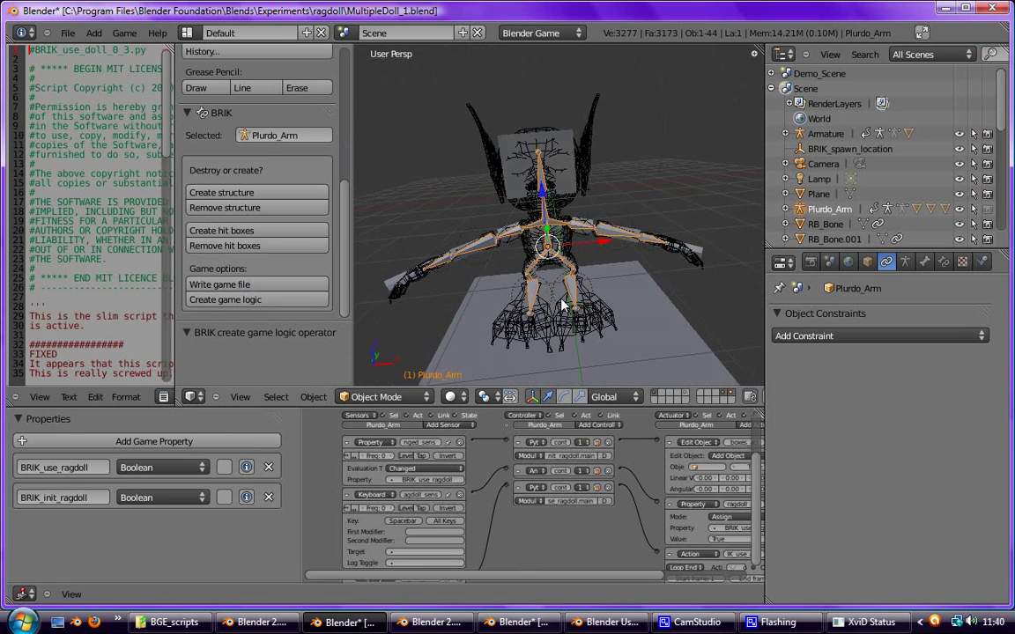
Step: Select the BRIK_spawn_location empty, assign it to layer 1 and display only that layer
click(846, 150)
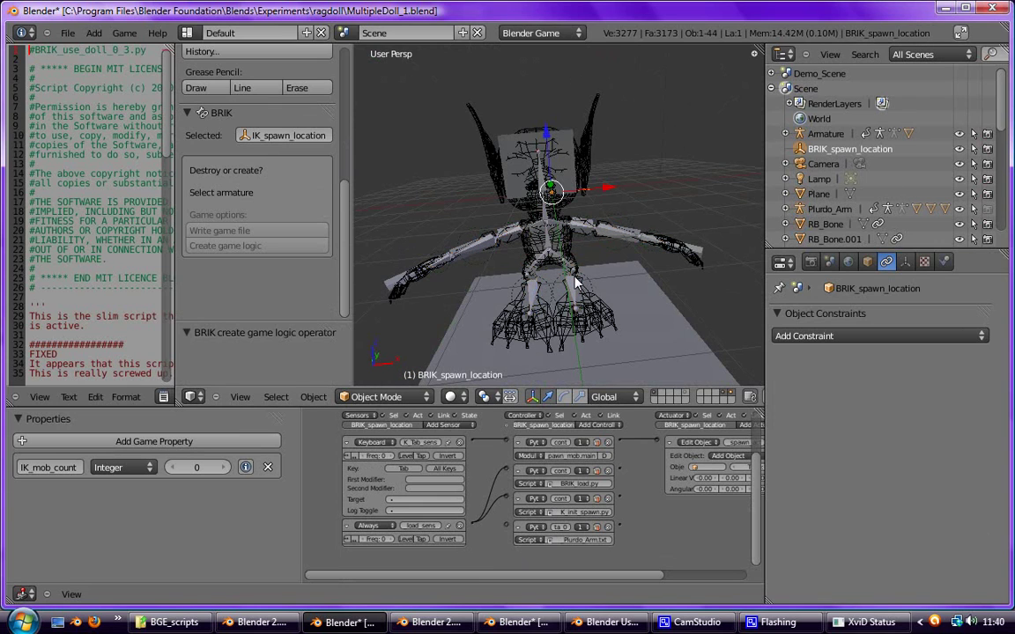
middle_drag(417, 244, 449, 271)
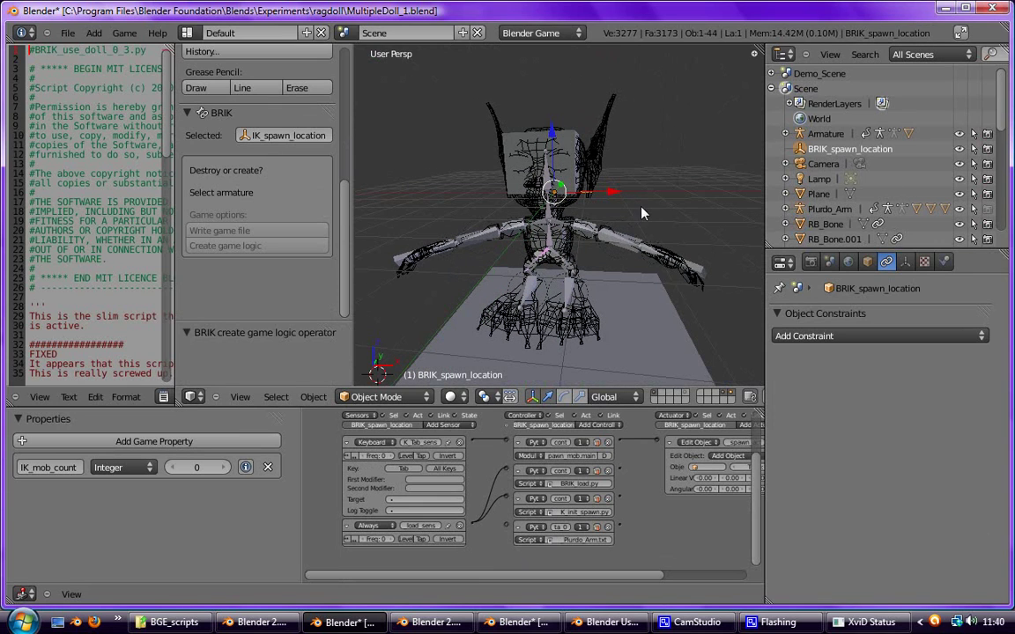
key(m)
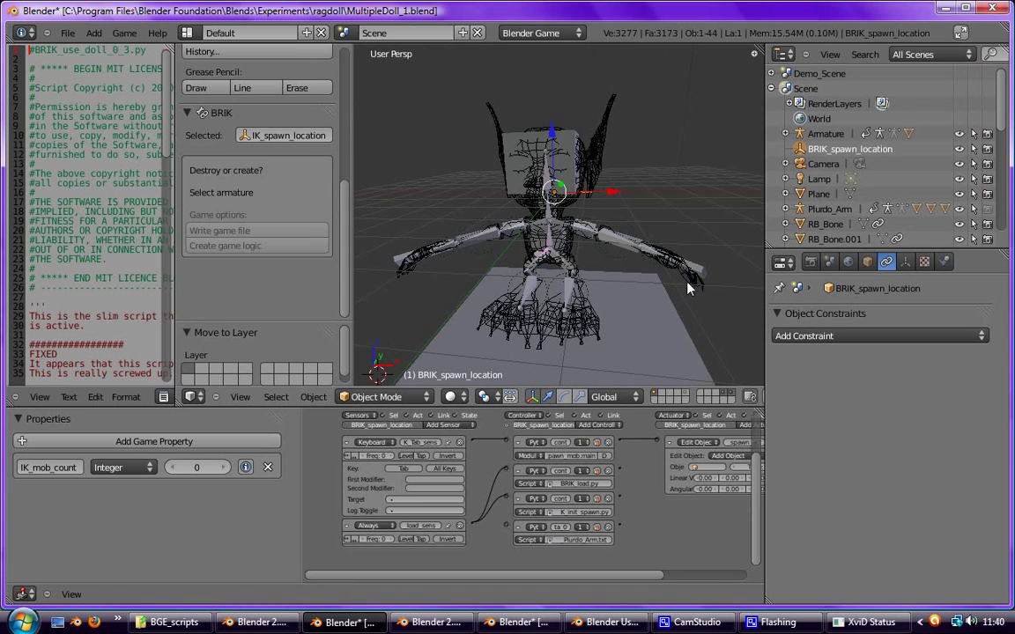
key(m)
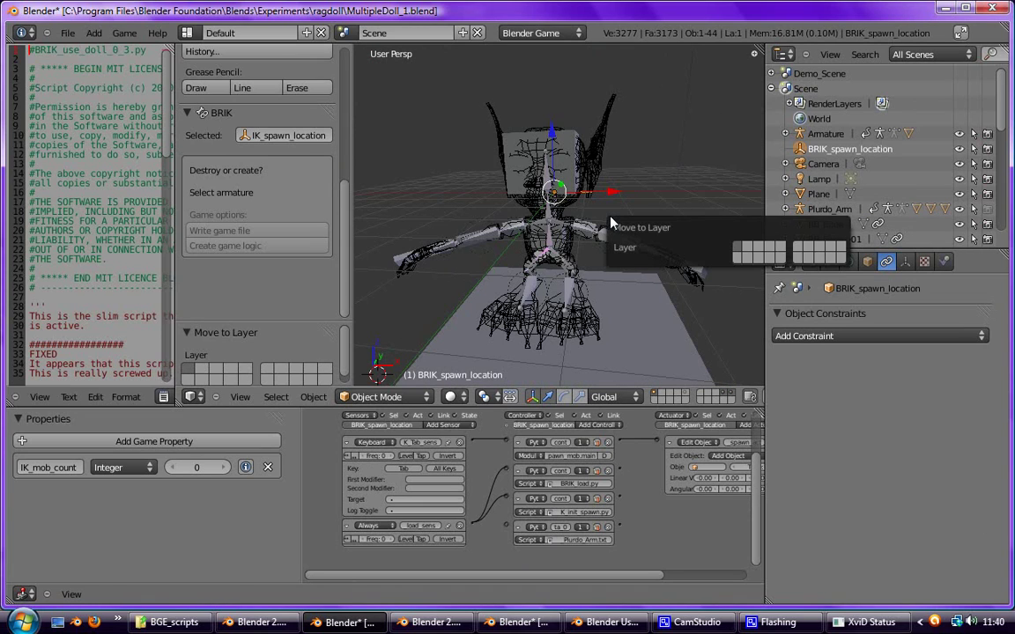
key(1)
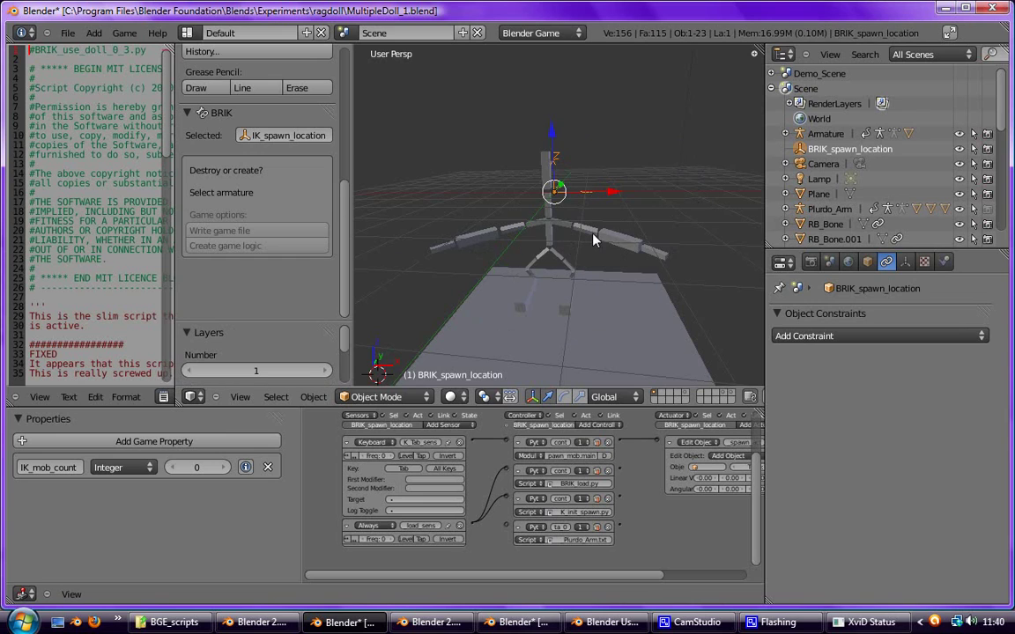
Step: Select HITBone.002 together with all its grouped hit boxes and move them to layer 10
middle_drag(611, 277, 526, 212)
right_click(561, 220)
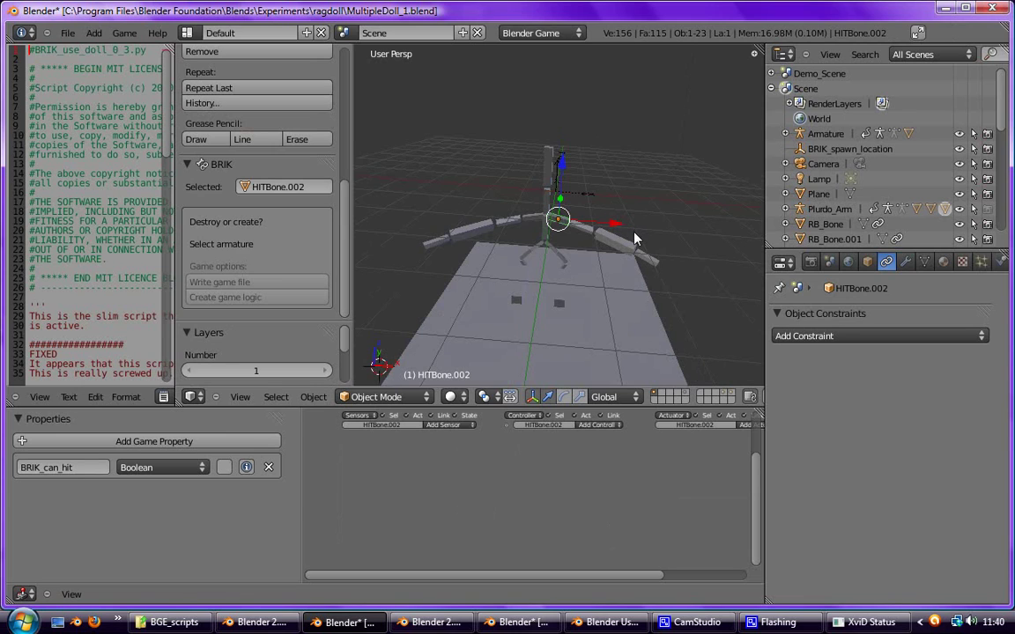
key(shift+g)
click(634, 234)
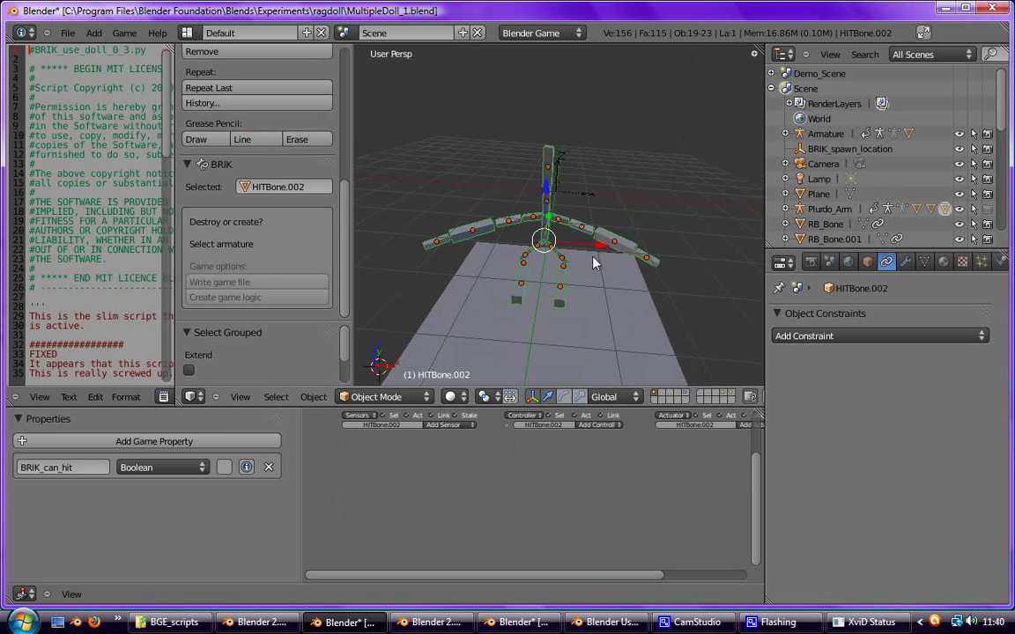
middle_drag(690, 313, 737, 296)
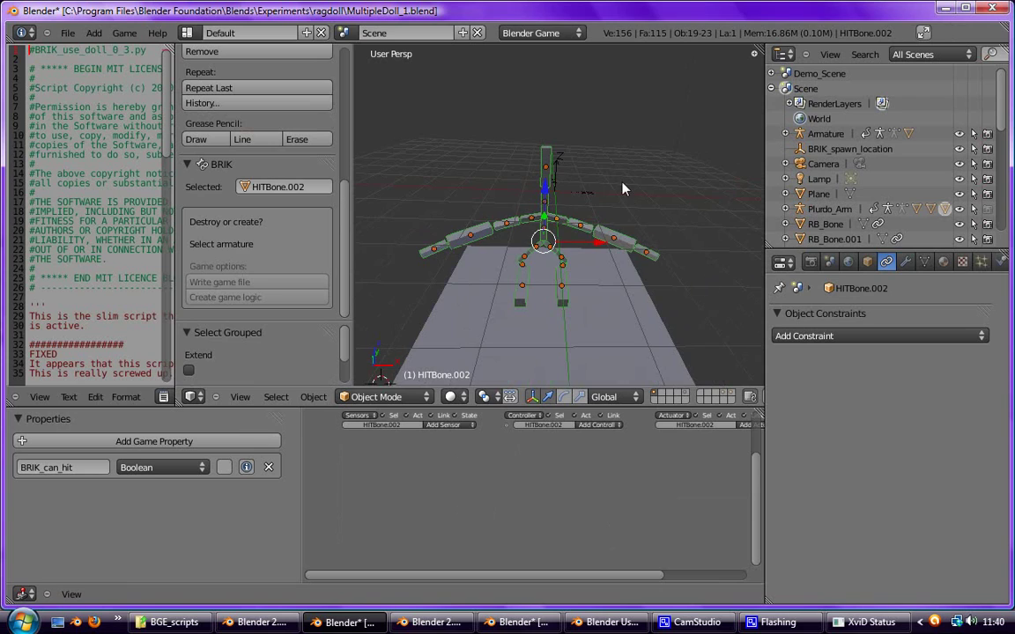
middle_drag(622, 188, 626, 174)
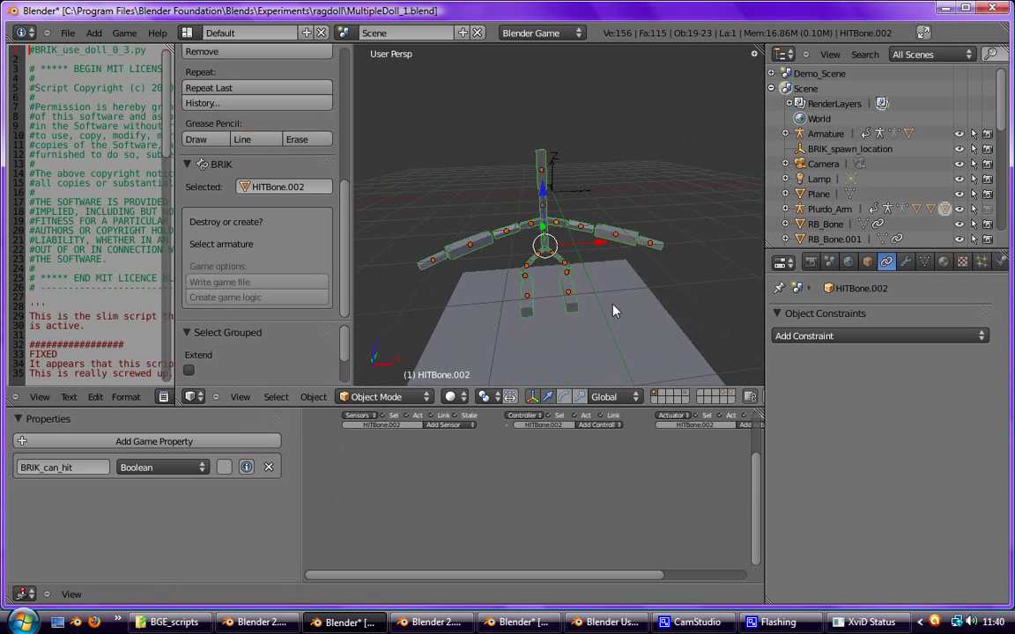
key(m)
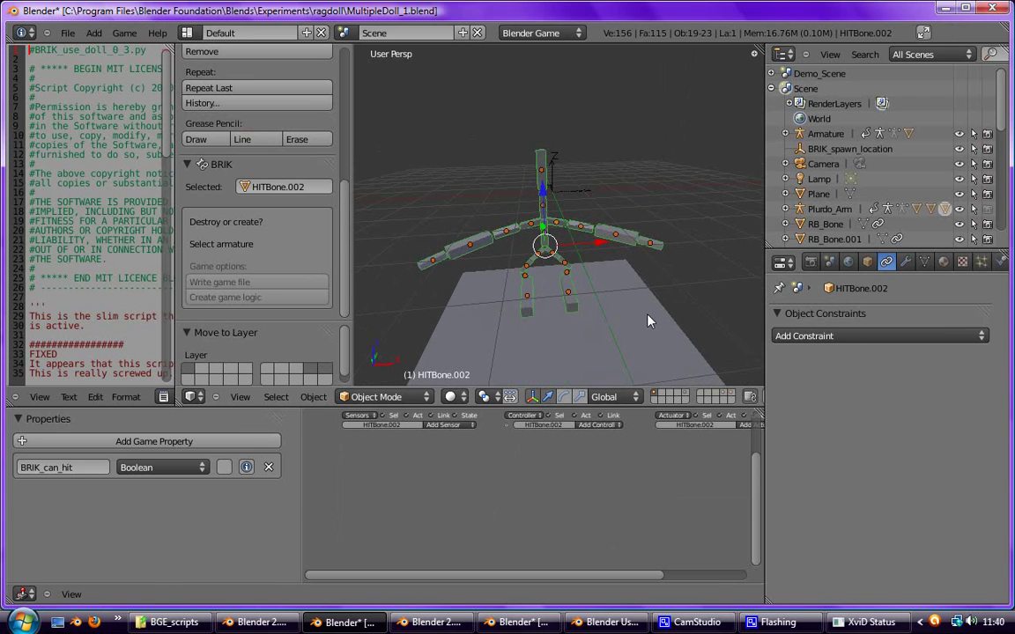
key(m)
key(0)
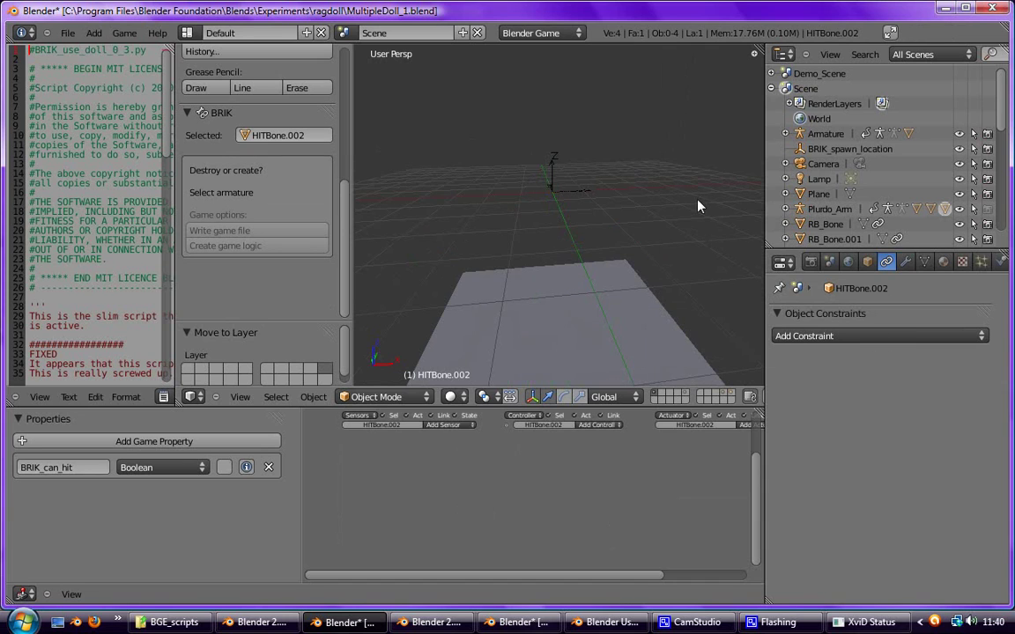
Step: Display layer 10 and check the hit boxes HITBone.004 and HITBone.001 and the Plurdo_Arm armature there
key(0)
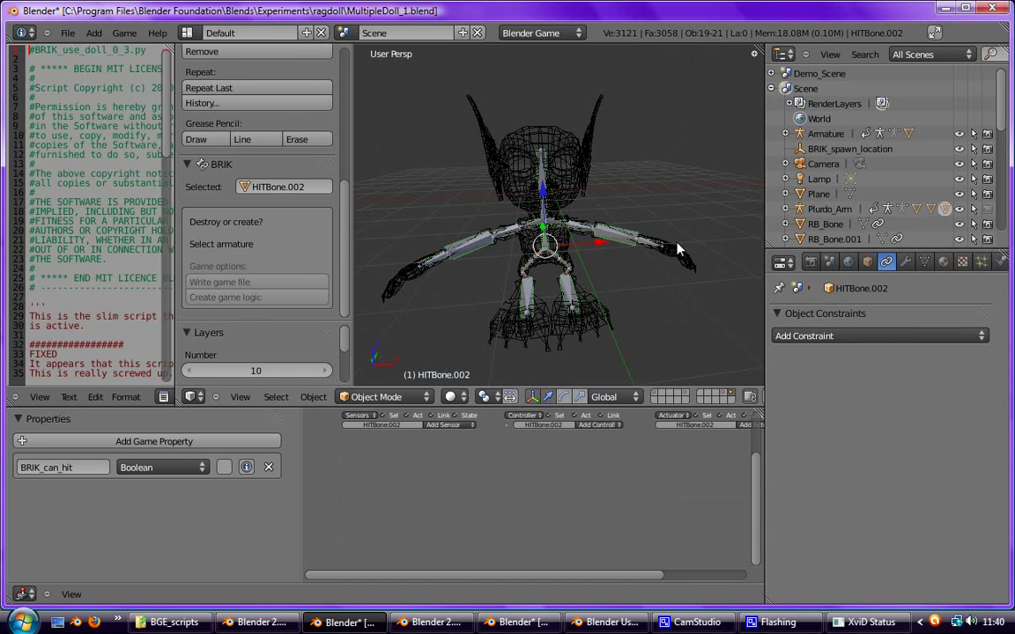
right_click(621, 236)
right_click(622, 236)
right_click(624, 236)
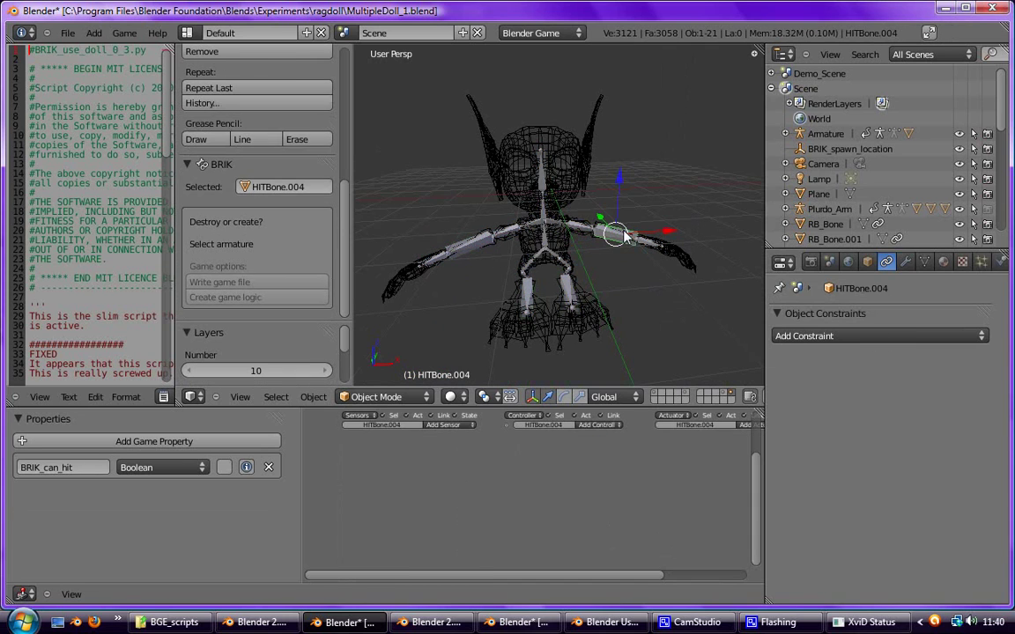
right_click(611, 226)
right_click(538, 162)
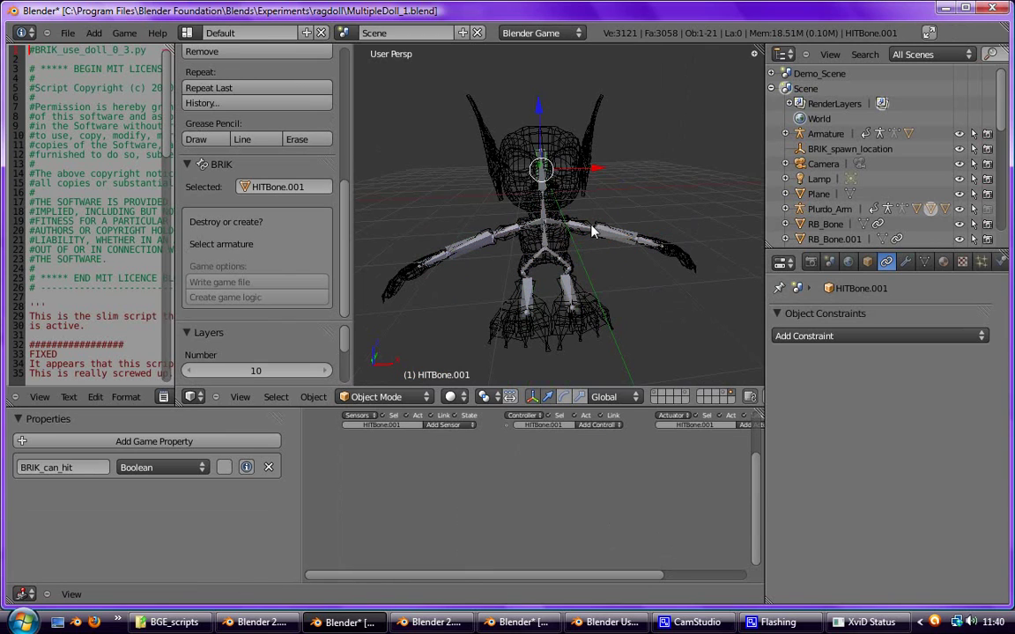
right_click(535, 210)
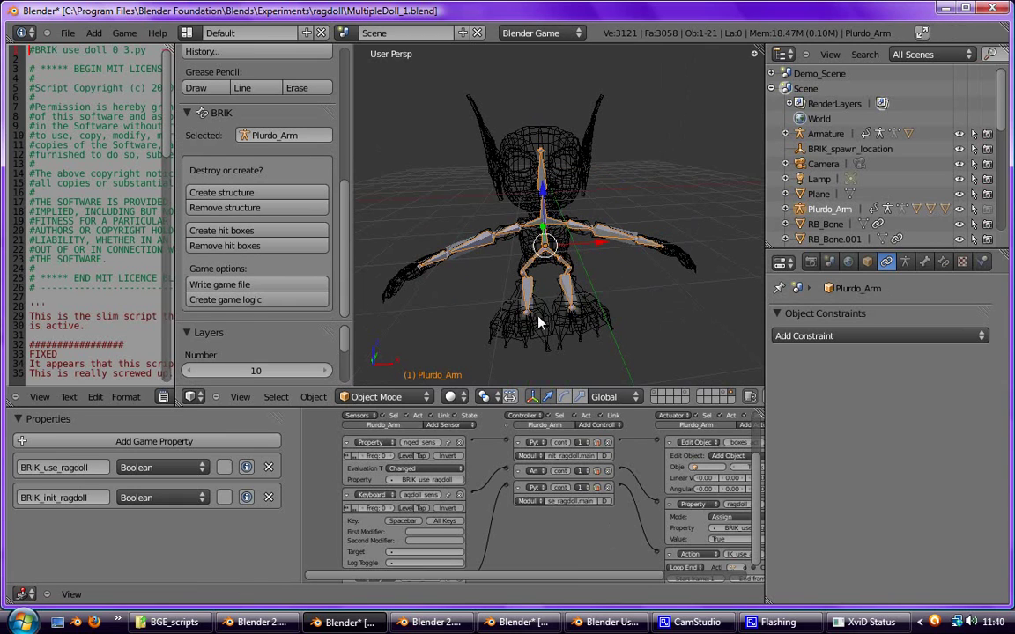
Step: Display layer 1 again, run the game engine as a test and exit it
click(655, 394)
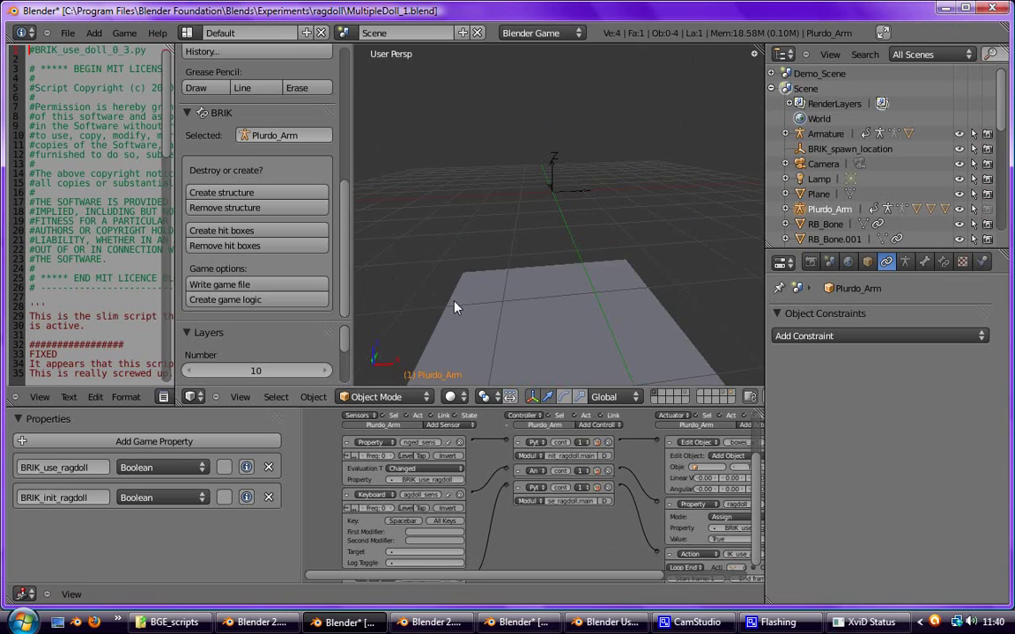
middle_drag(455, 307, 452, 288)
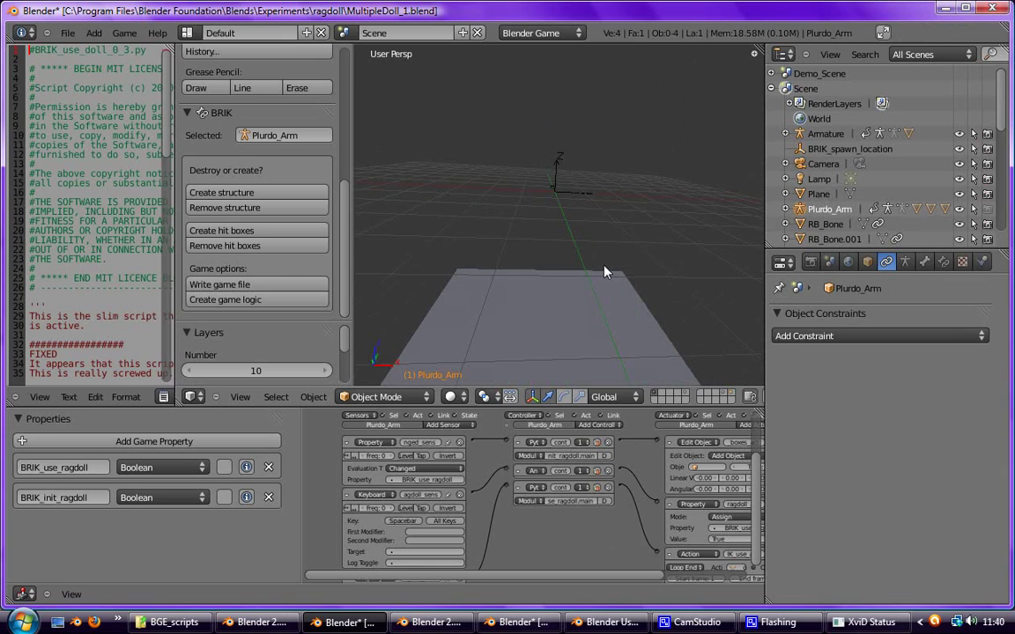
key(p)
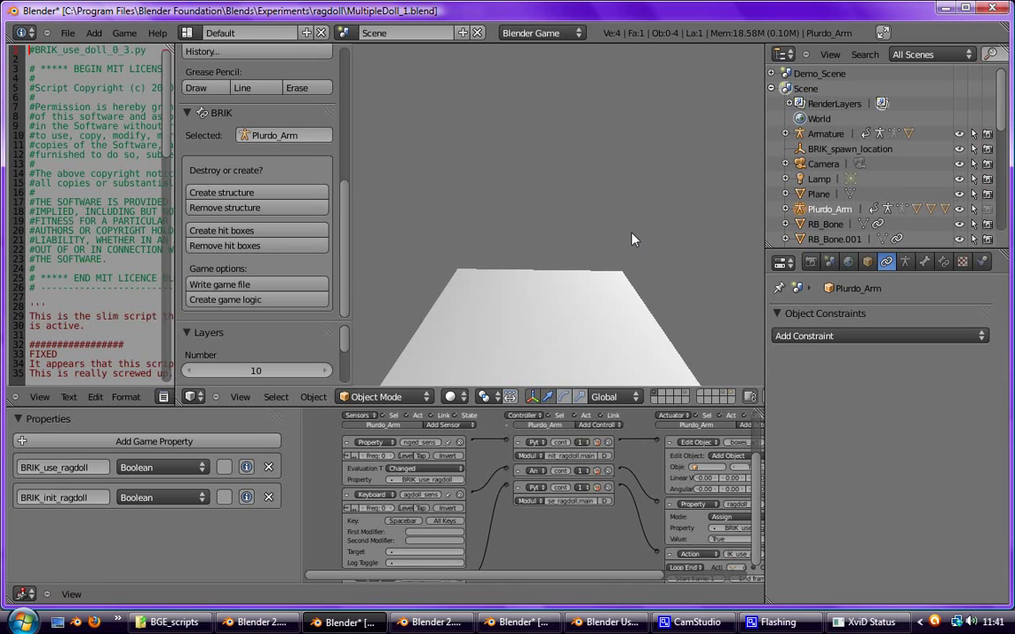
key(Escape)
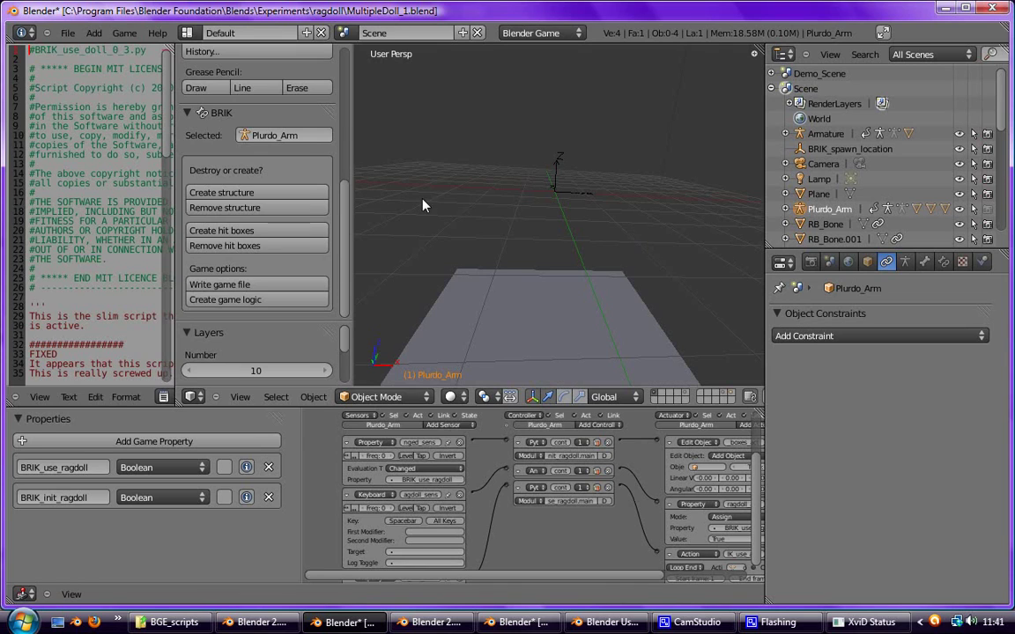
Step: Widen the text editor and look through the code of BRIK_use_ragdoll.py
click(157, 269)
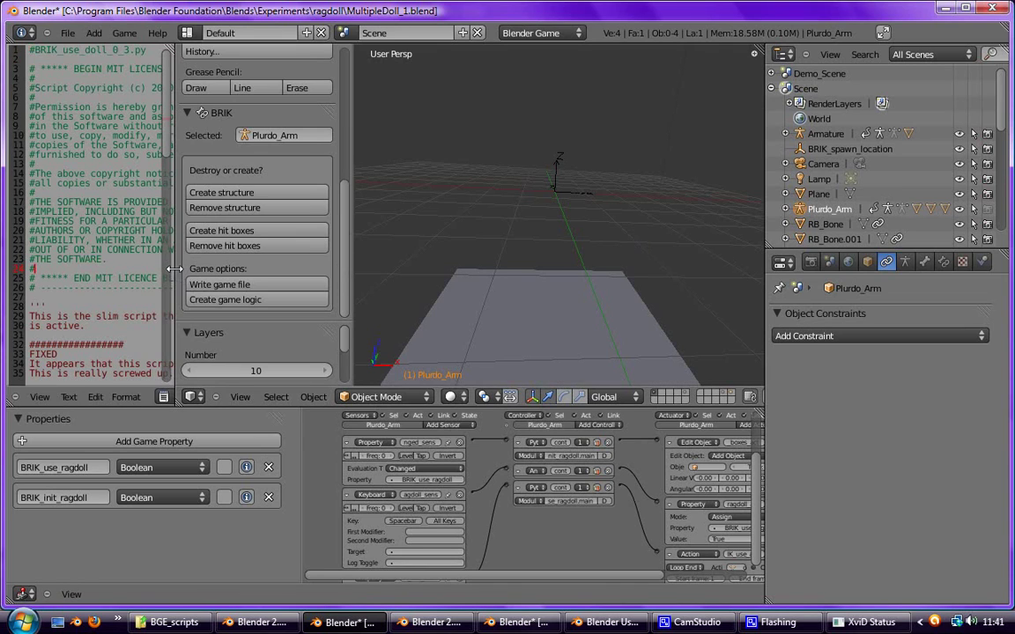
drag(176, 275, 395, 257)
scroll(395, 256, down, 9)
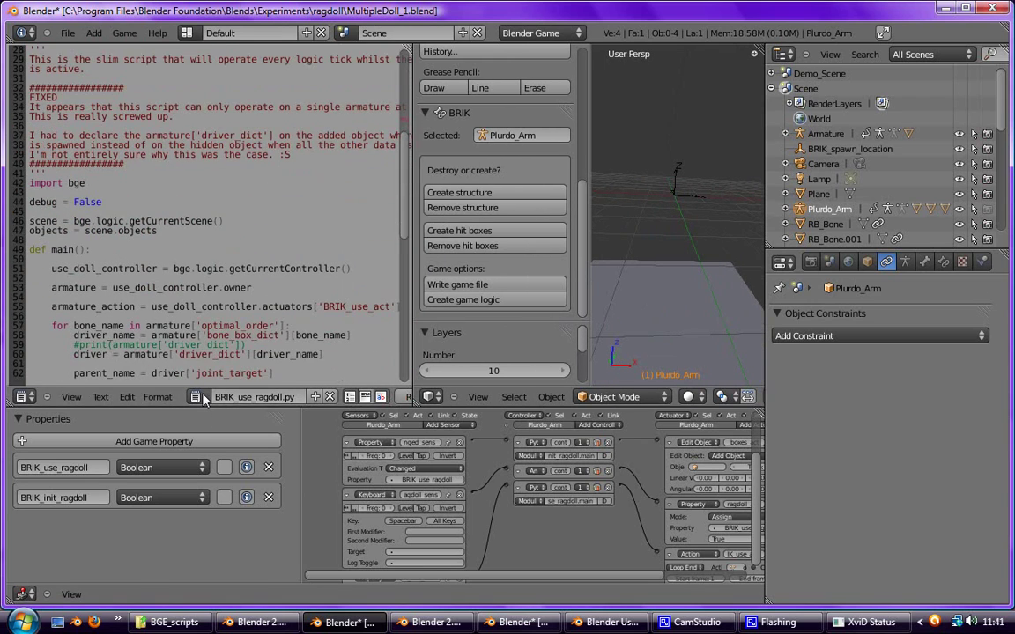
Step: Open the BRIK_init_spawn.py script and set spawn_point['mob_object'] to 'Plurdo_Armature'
click(195, 396)
click(267, 455)
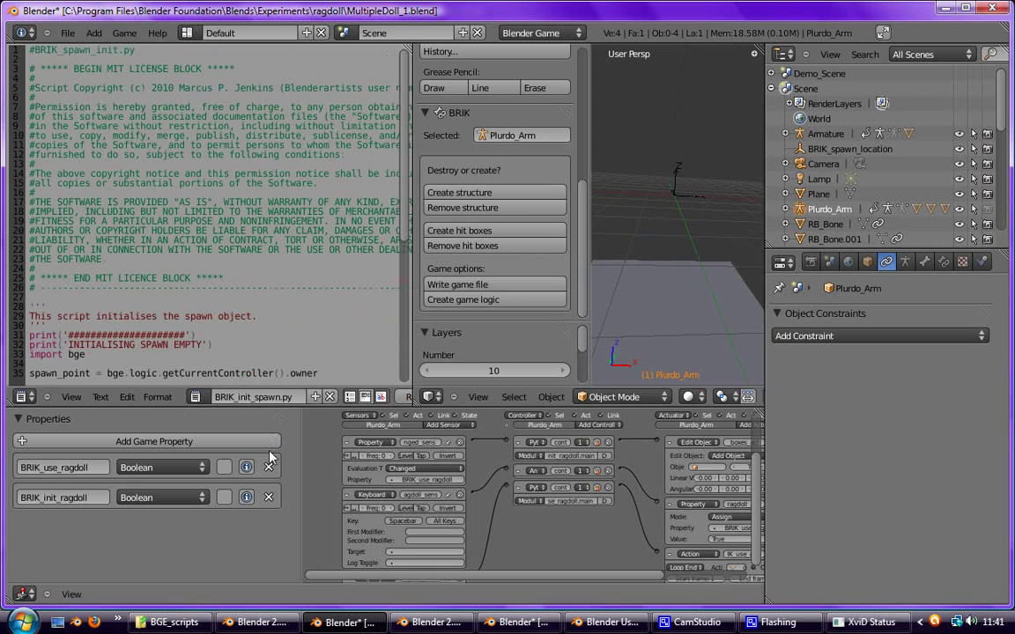
scroll(238, 148, down, 5)
scroll(239, 148, up, 3)
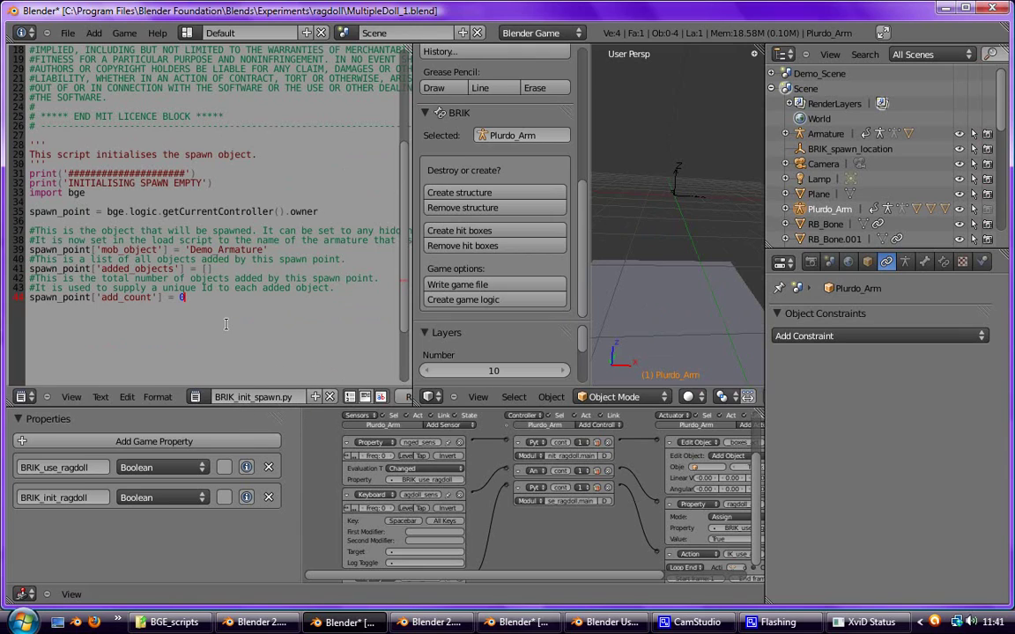
drag(101, 249, 261, 250)
text(Plurdo)
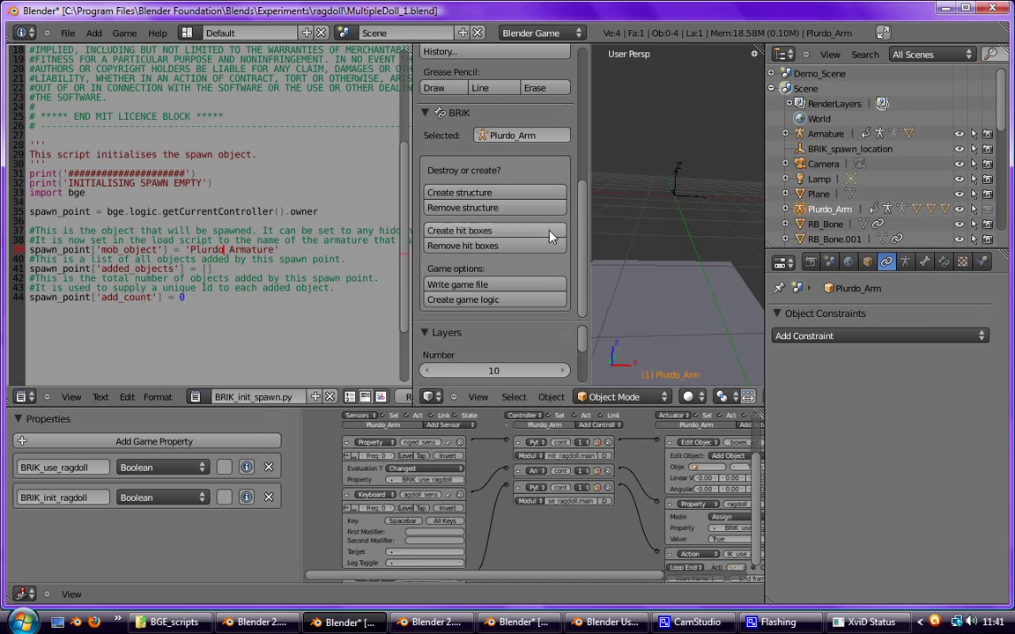
Step: Enlarge the 3D view, run the game again, stop it and read the console output for script errors
drag(588, 224, 455, 224)
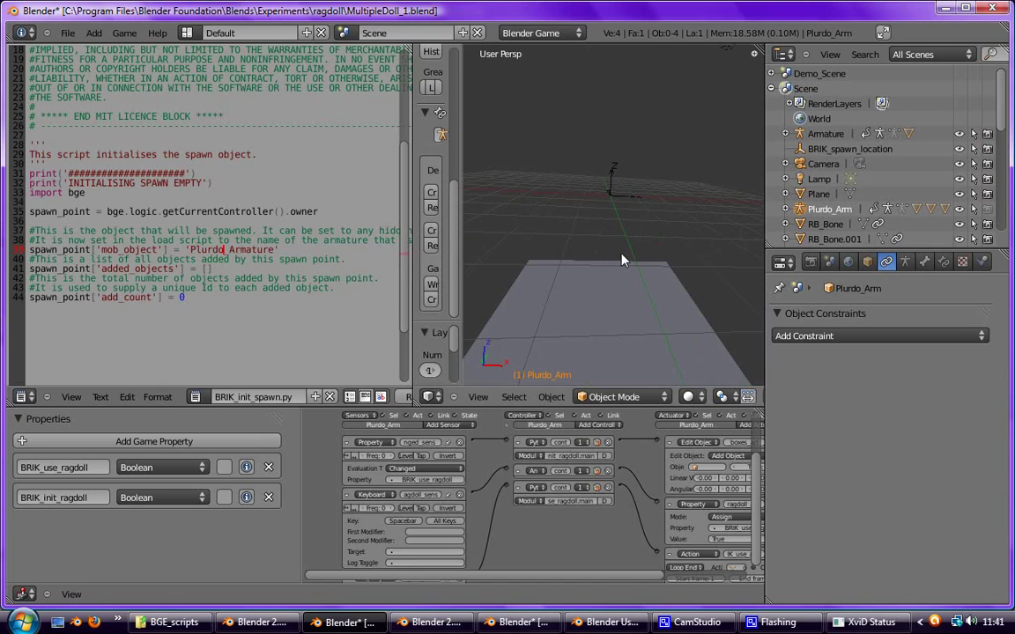
key(p)
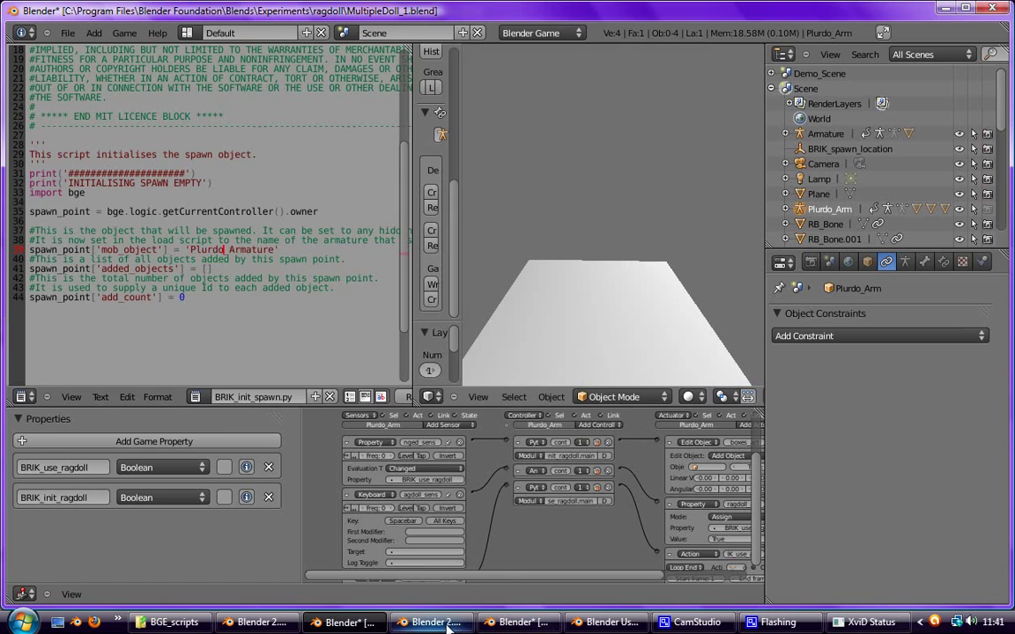
click(317, 625)
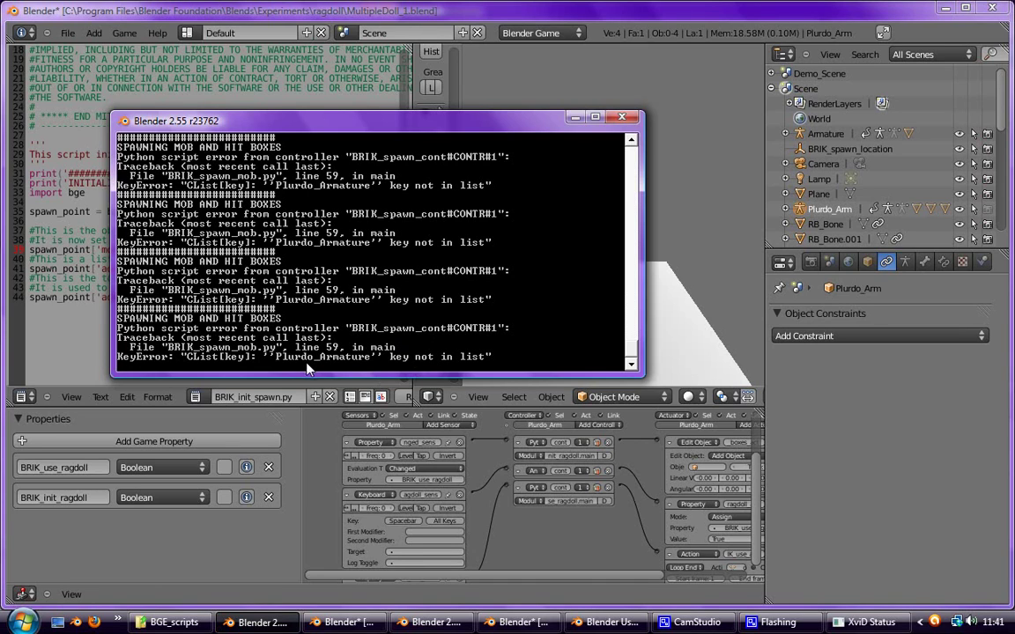
click(297, 18)
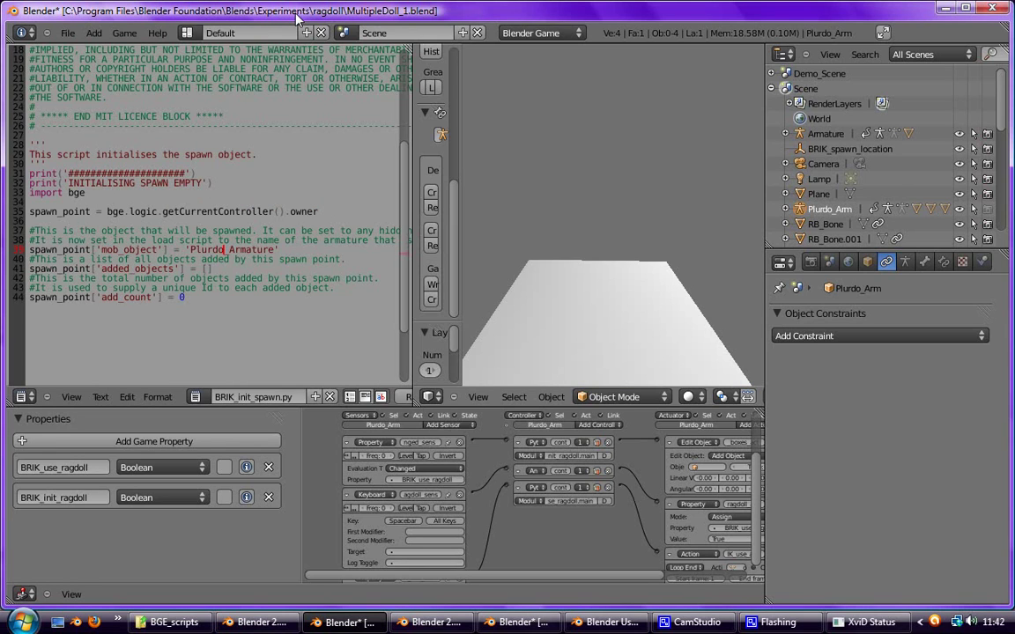
key(Escape)
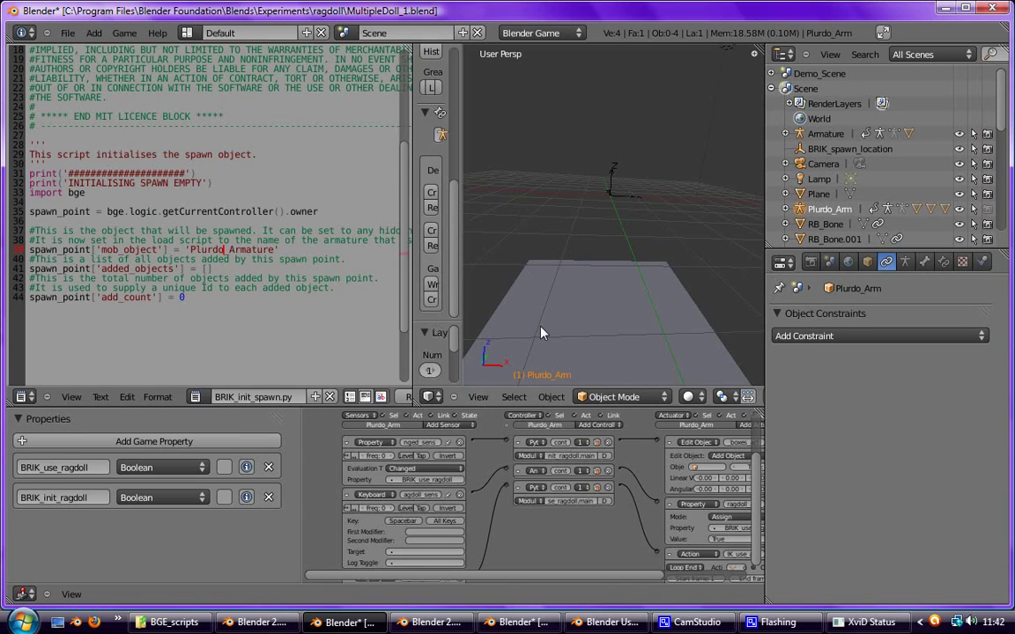
click(260, 622)
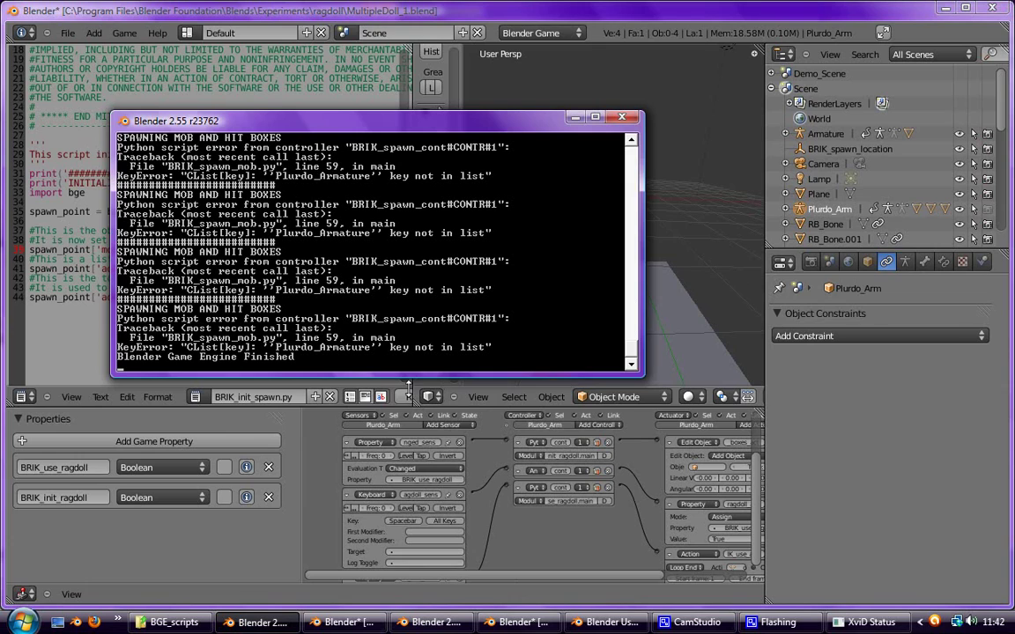
click(385, 15)
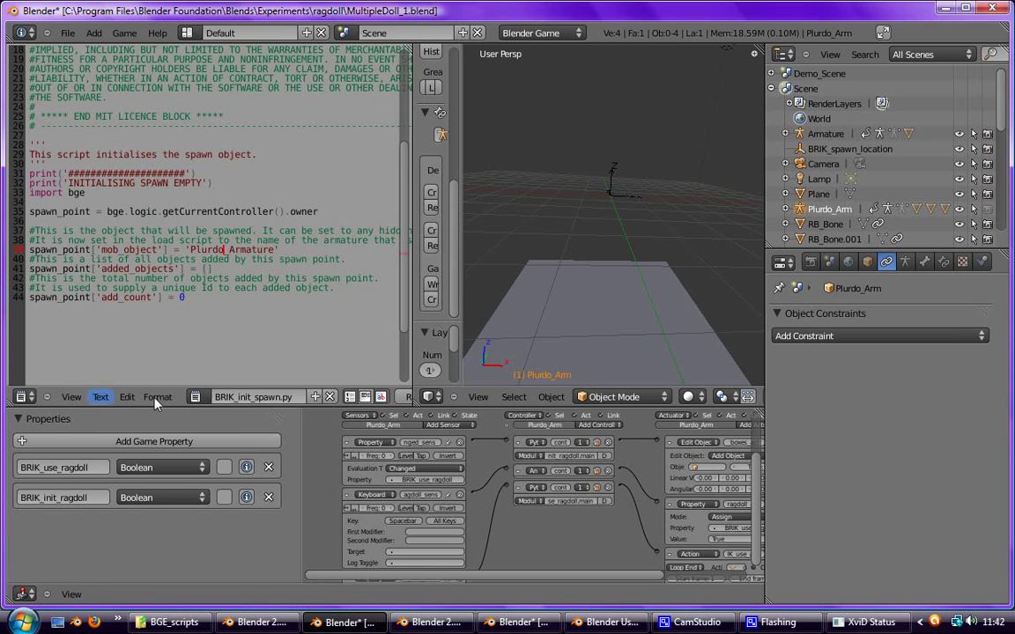
Step: Examine the mob_object lookup in main() of BRIK_spawn_mob.py and the object properties of Plurdo_Arm
click(196, 397)
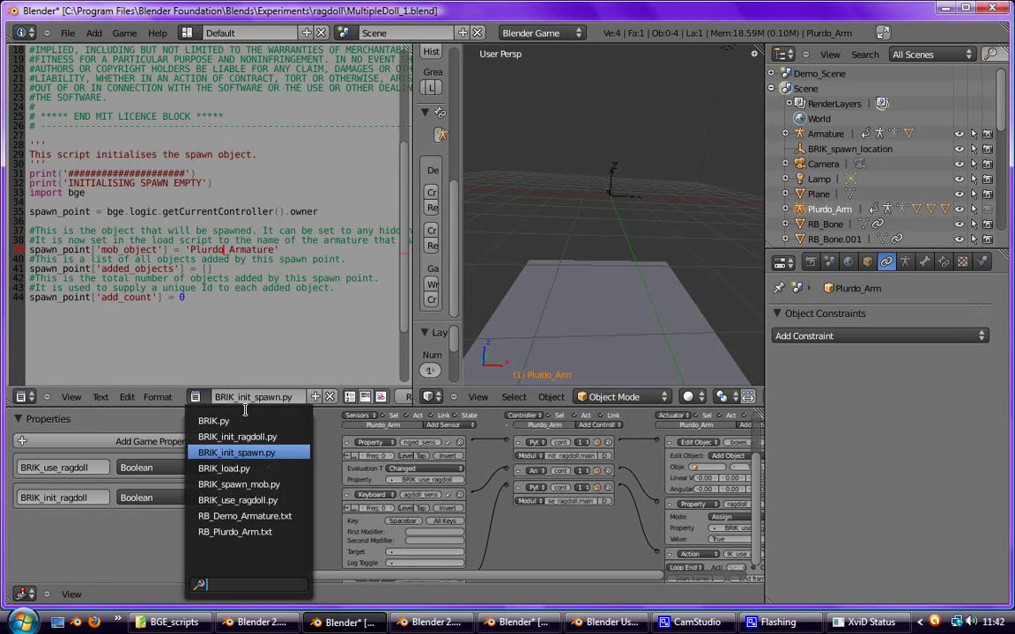
click(258, 485)
scroll(200, 117, down, 15)
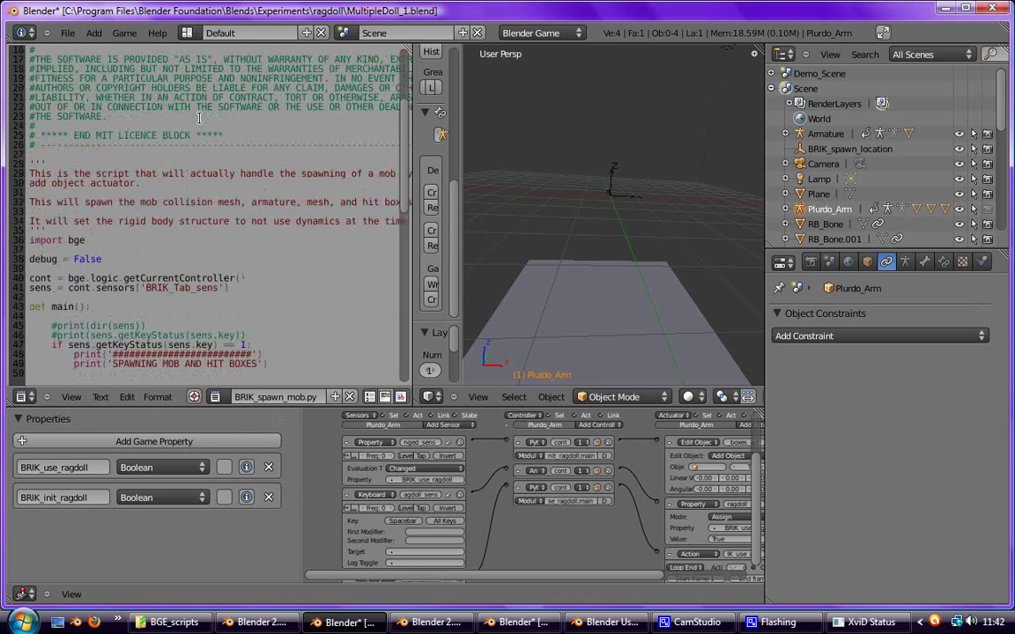
scroll(200, 117, up, 4)
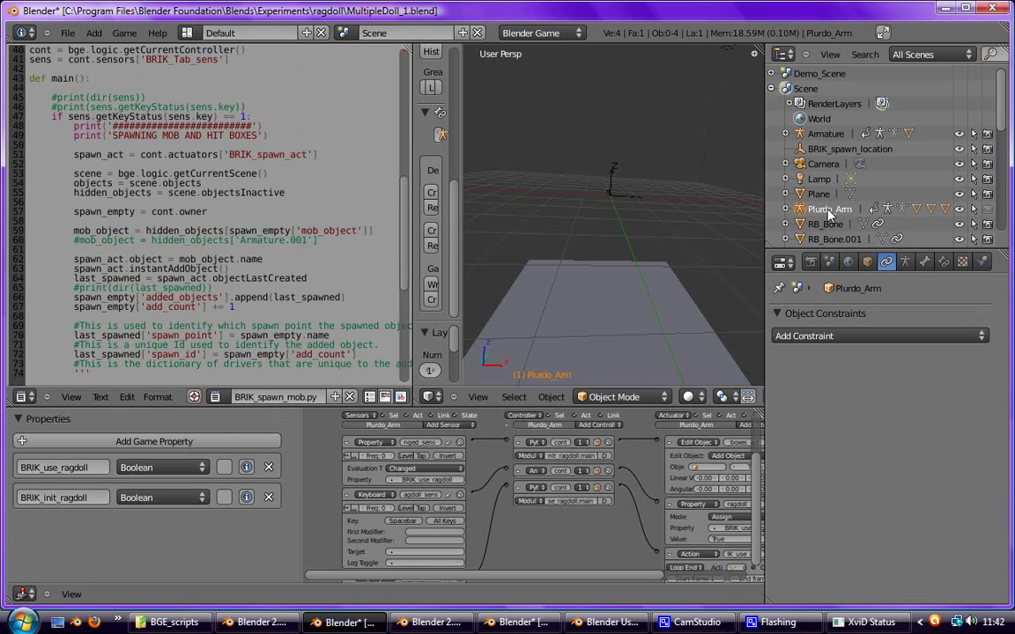
click(868, 262)
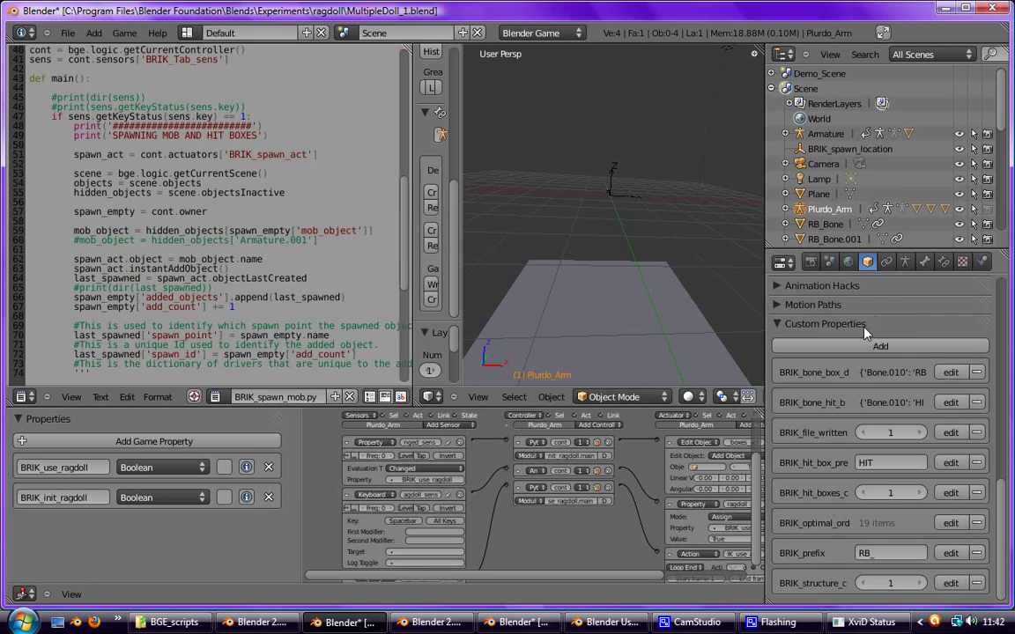
Step: Open BRIK_init_spawn.py and set spawn_point['mob_object'] to 'Plurdo_Arm'
scroll(865, 331, up, 15)
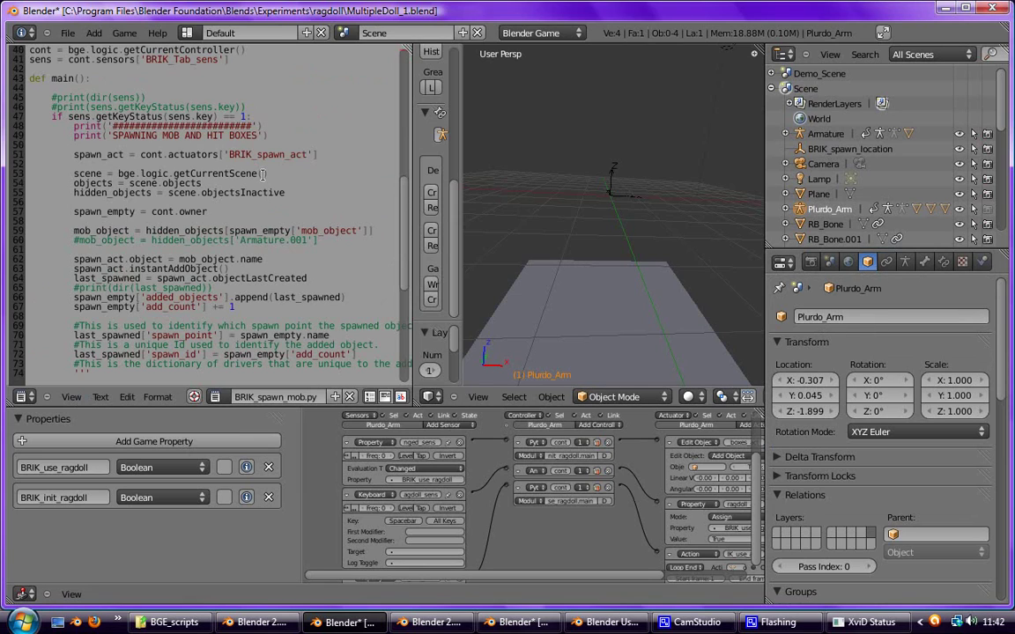
click(215, 397)
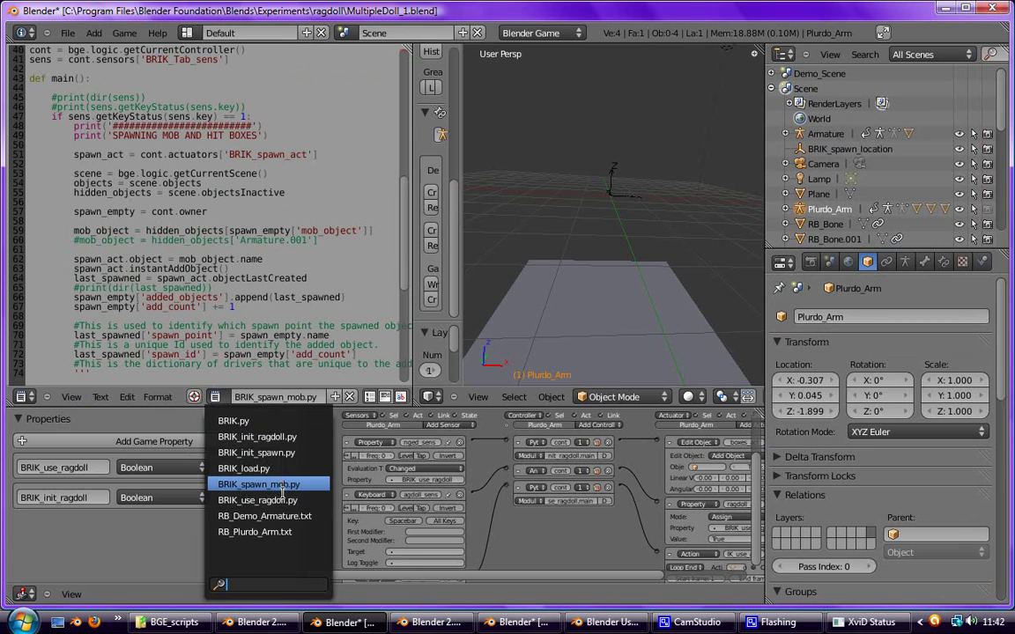
click(255, 451)
scroll(255, 241, down, 6)
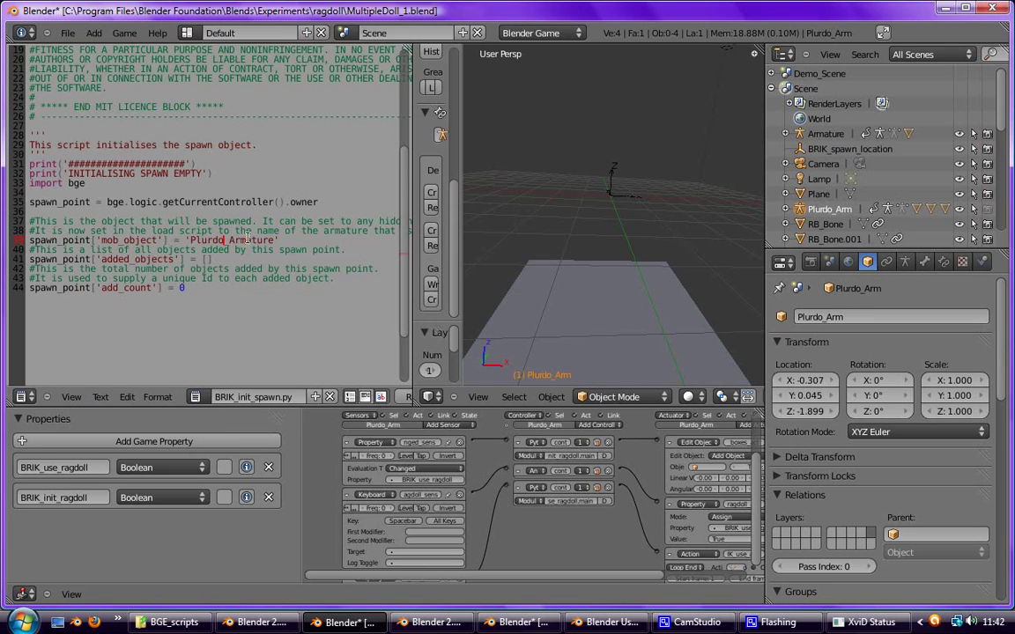
drag(247, 238, 275, 240)
key(BackSpace)
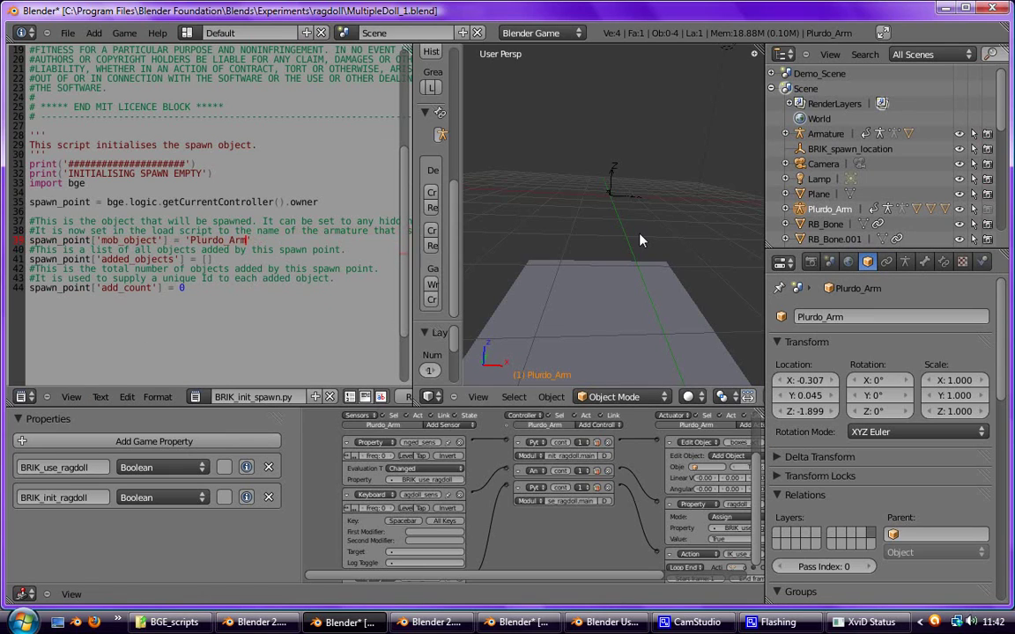
Step: Run the game to test the spawn, stop it and select the mob_object name in BRIK_init_spawn.py
key(p)
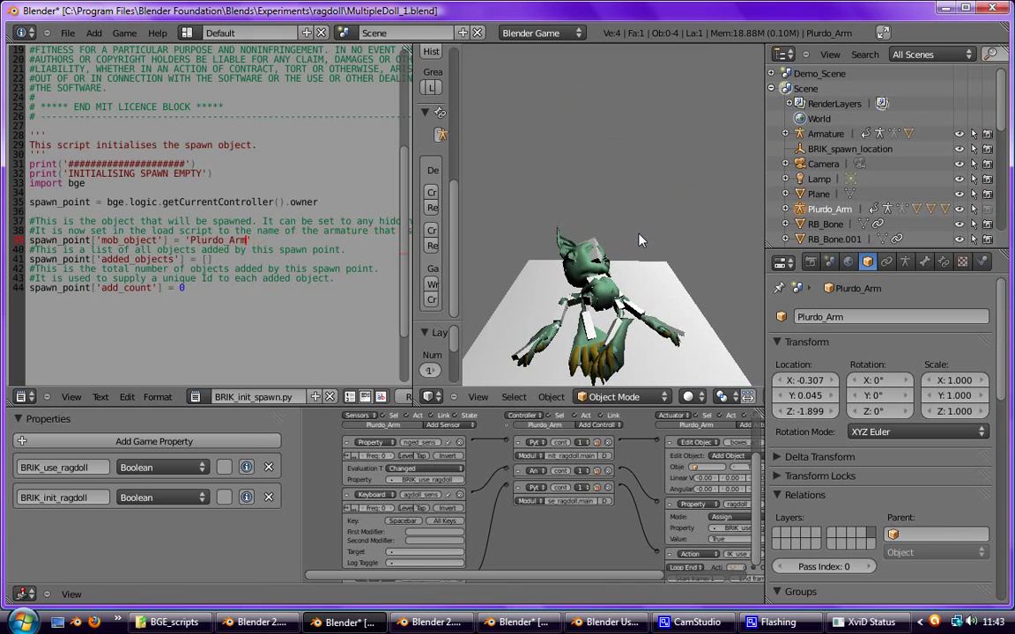
key(Escape)
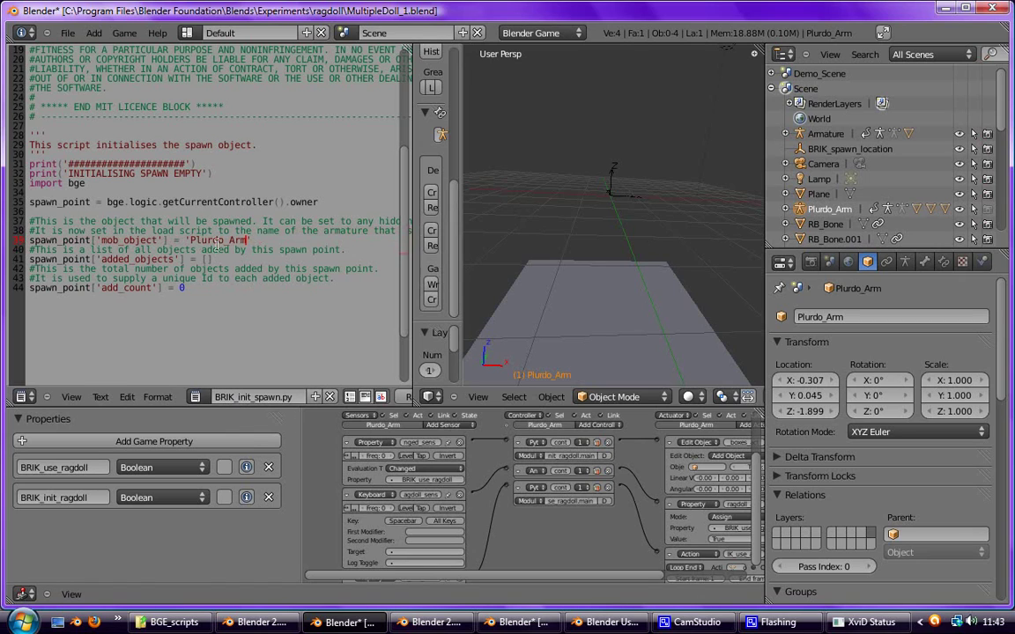
click(250, 401)
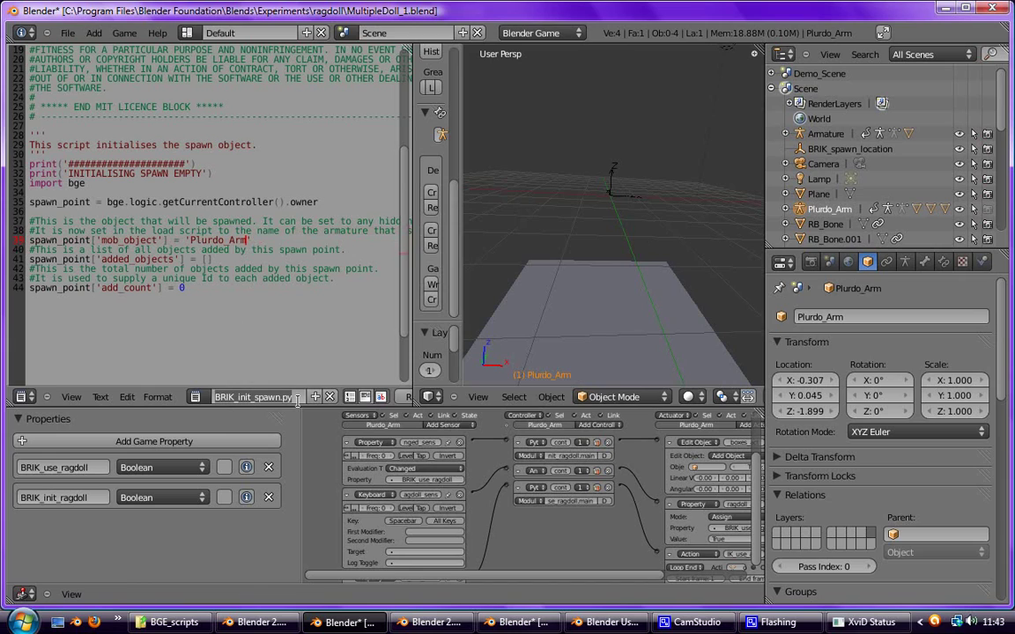
click(246, 239)
double_click(193, 239)
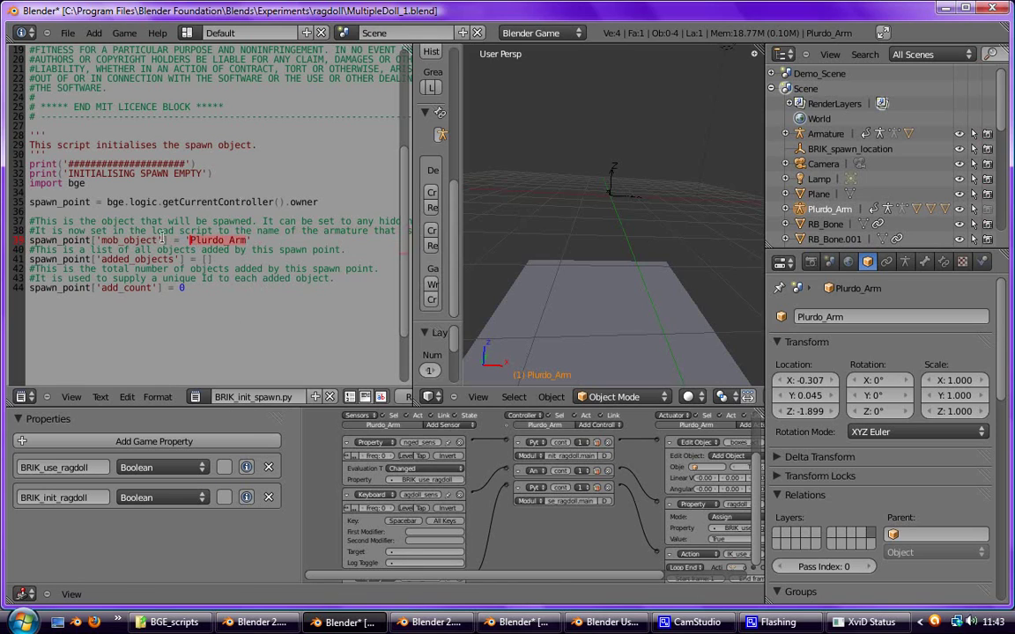
Step: Select the Armature object and show its layer in the 3D view
click(825, 134)
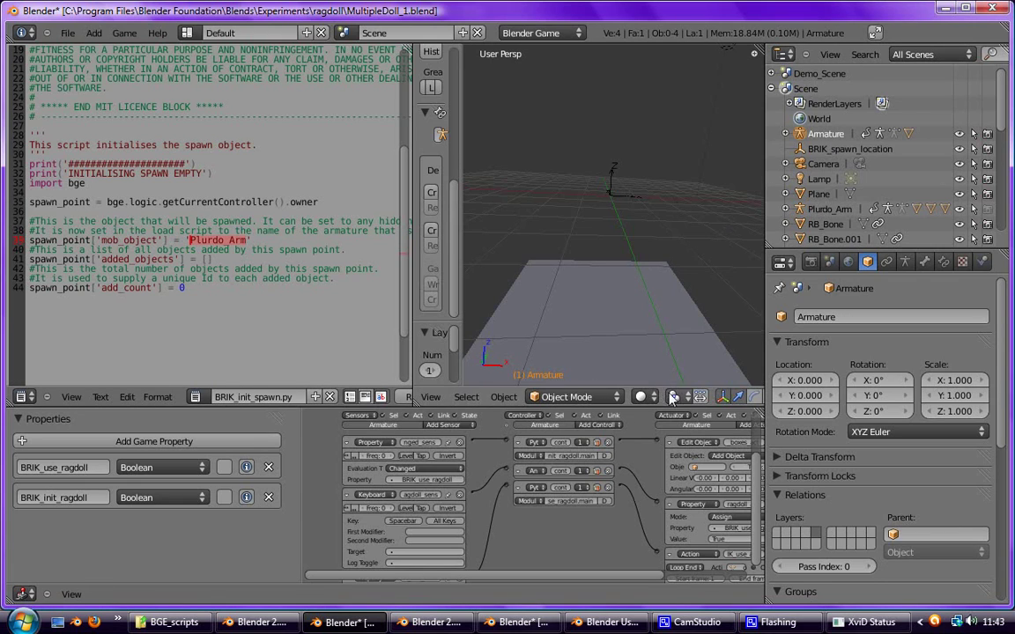
scroll(670, 398, down, 3)
scroll(669, 398, down, 6)
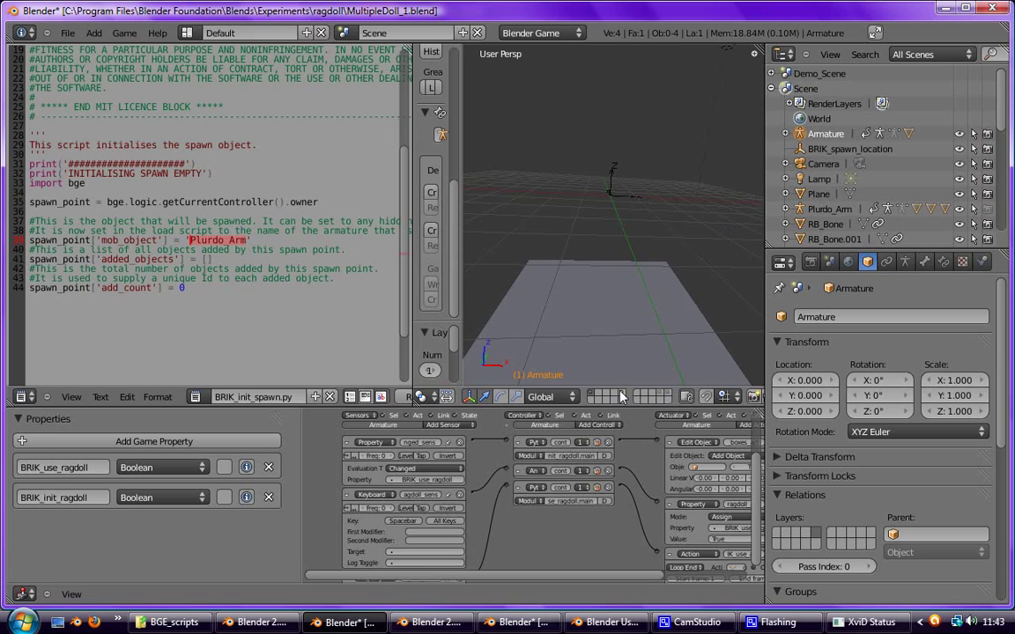
click(621, 397)
scroll(624, 213, up, 4)
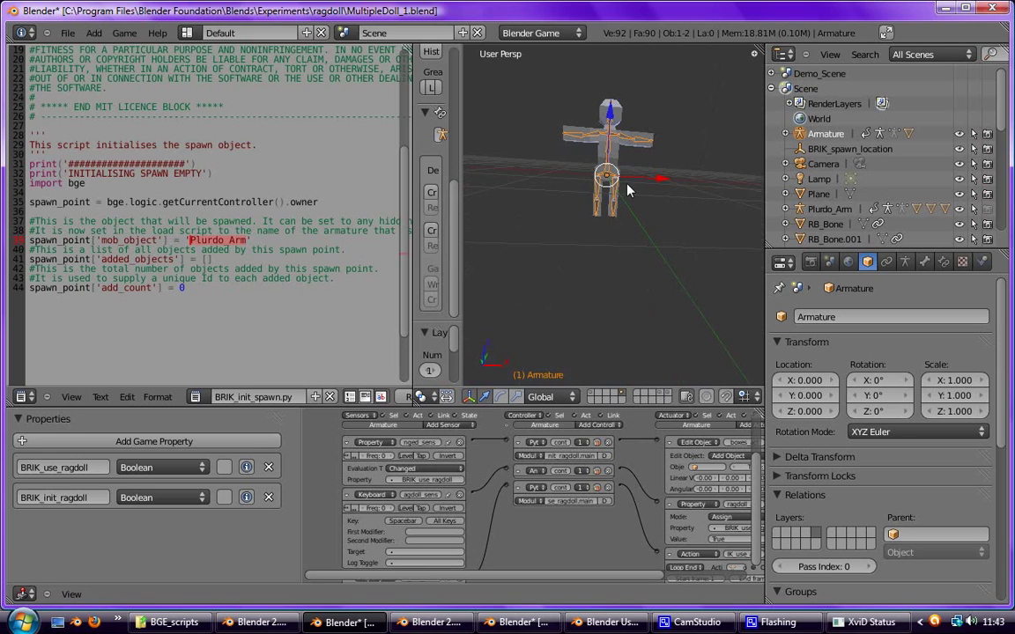
middle_drag(605, 225, 483, 249)
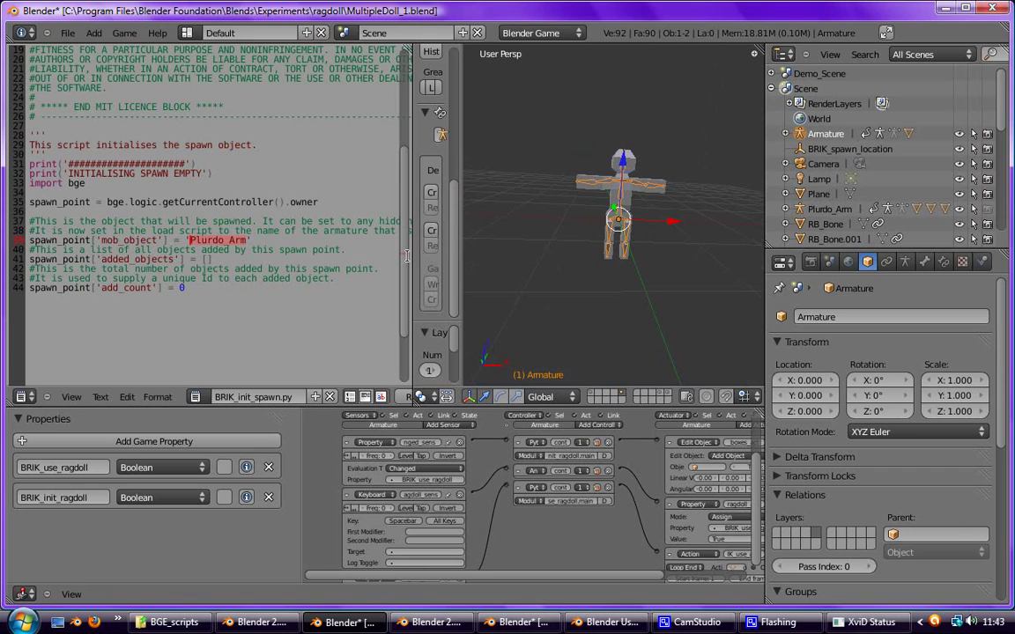
Step: Try to create the BRIK structure and hit boxes for Armature and write its game file
mouse_move(415, 256)
mouse_down()
mouse_move(216, 248)
mouse_move(398, 231)
mouse_up()
click(323, 194)
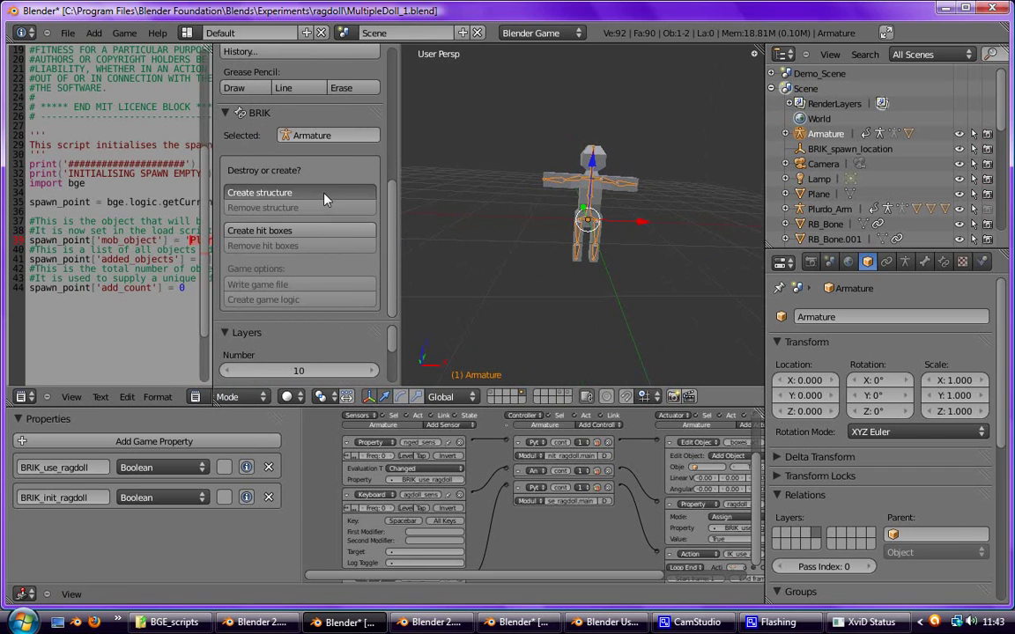
click(324, 230)
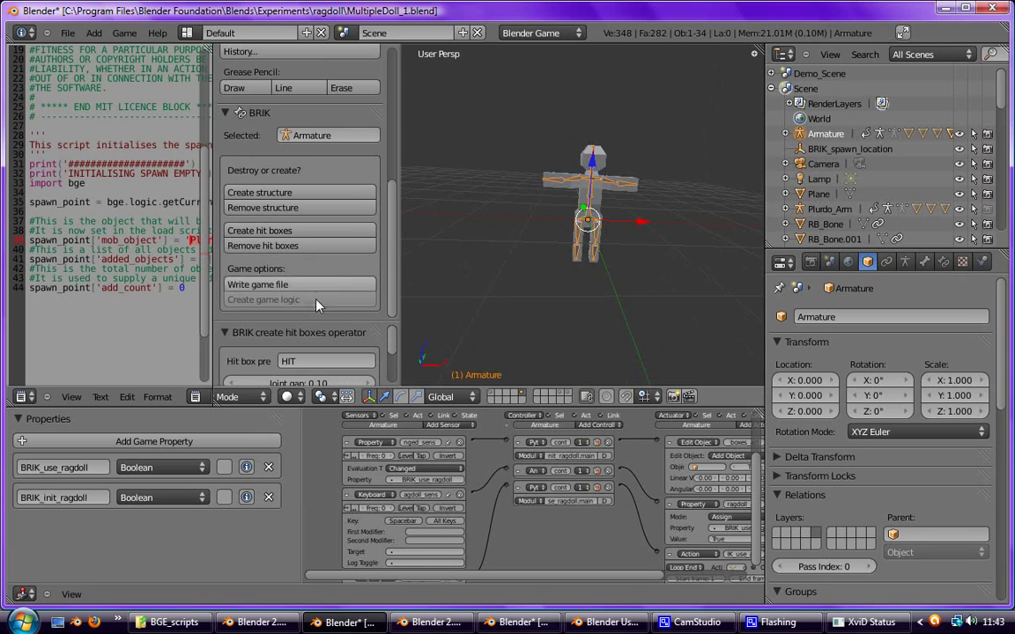
click(315, 292)
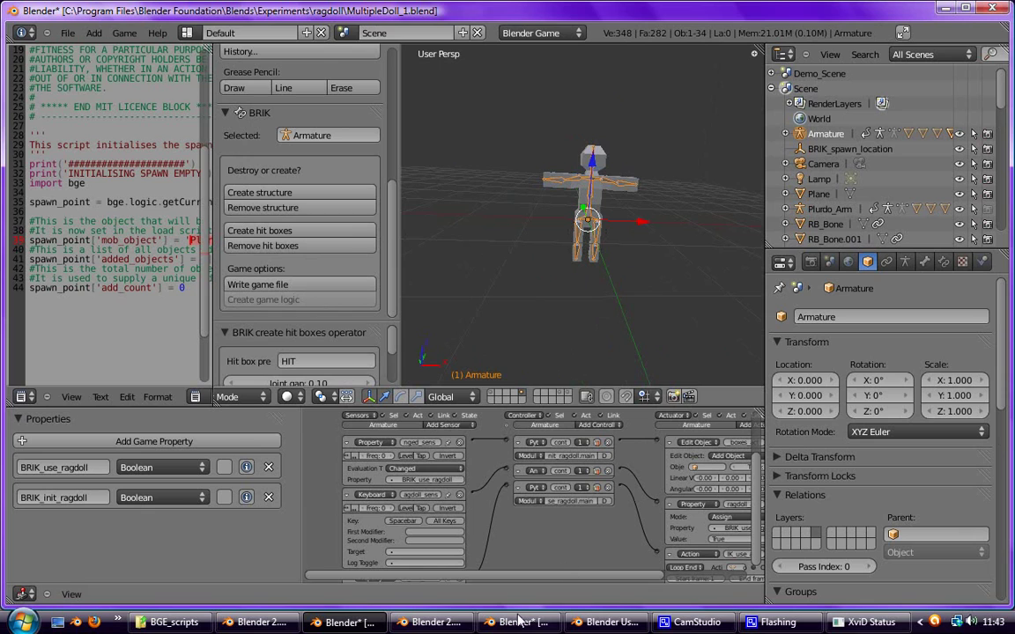
Step: Read the console output for the BRIK script error and look over the Armature model
click(256, 622)
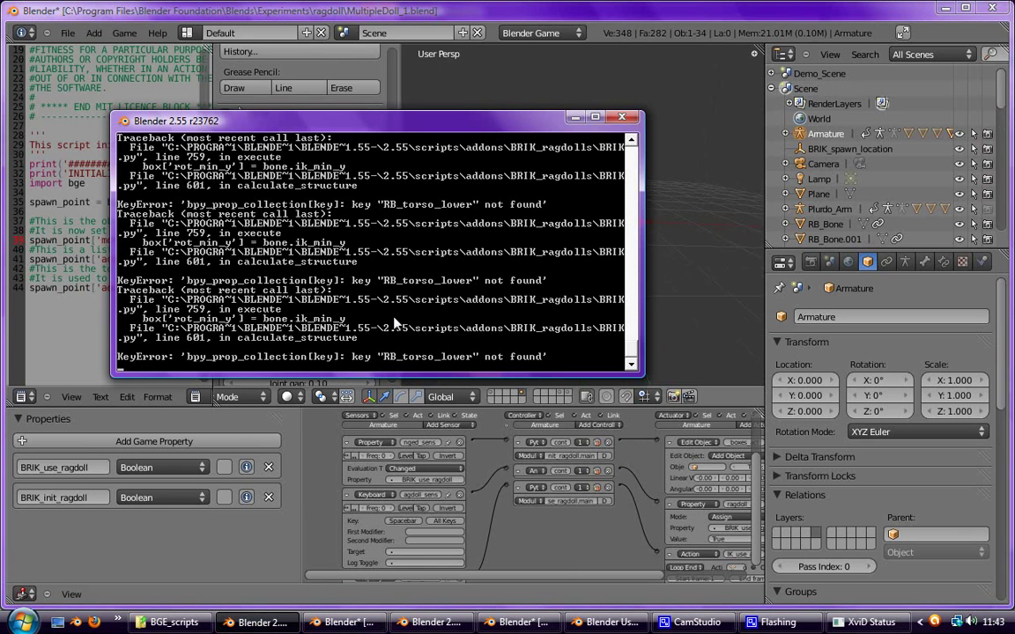
click(577, 16)
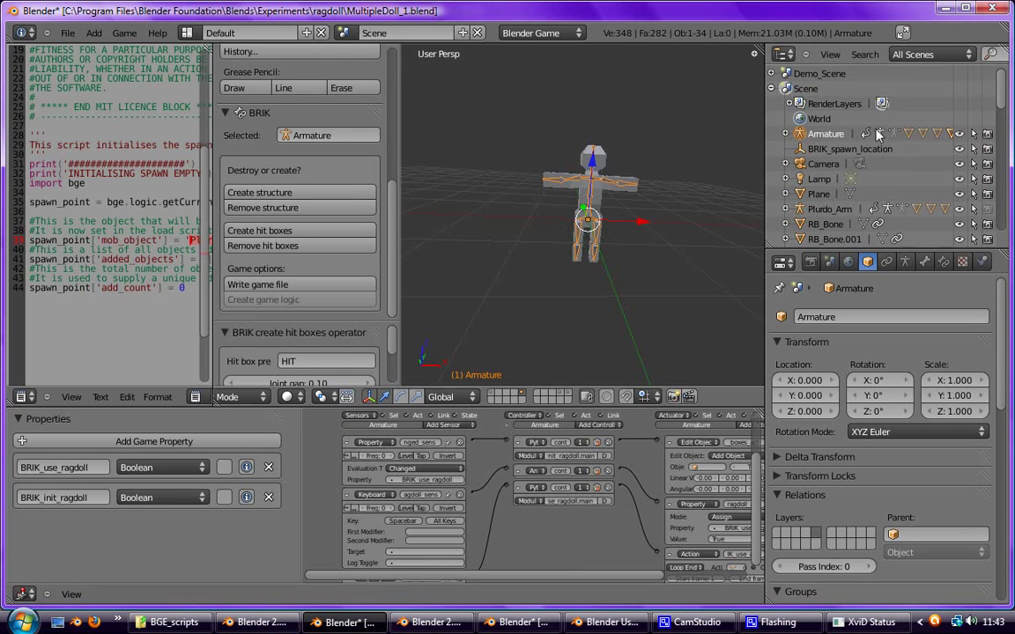
scroll(792, 115, down, 12)
scroll(791, 116, up, 12)
scroll(467, 234, up, 3)
scroll(571, 221, down, 3)
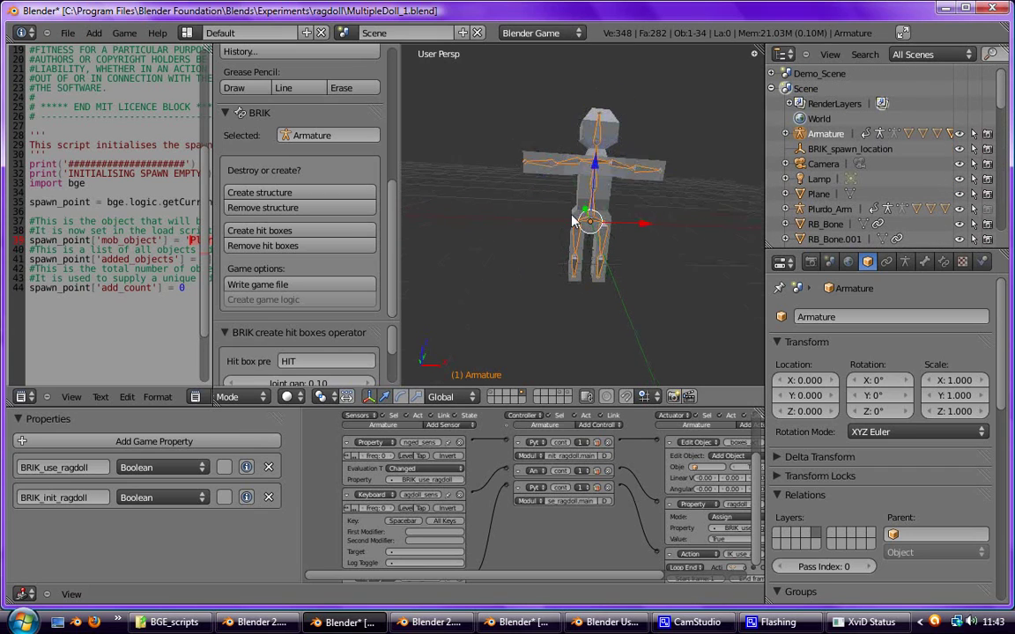
Step: Remove the BRIK structure and hit boxes from Armature
click(299, 208)
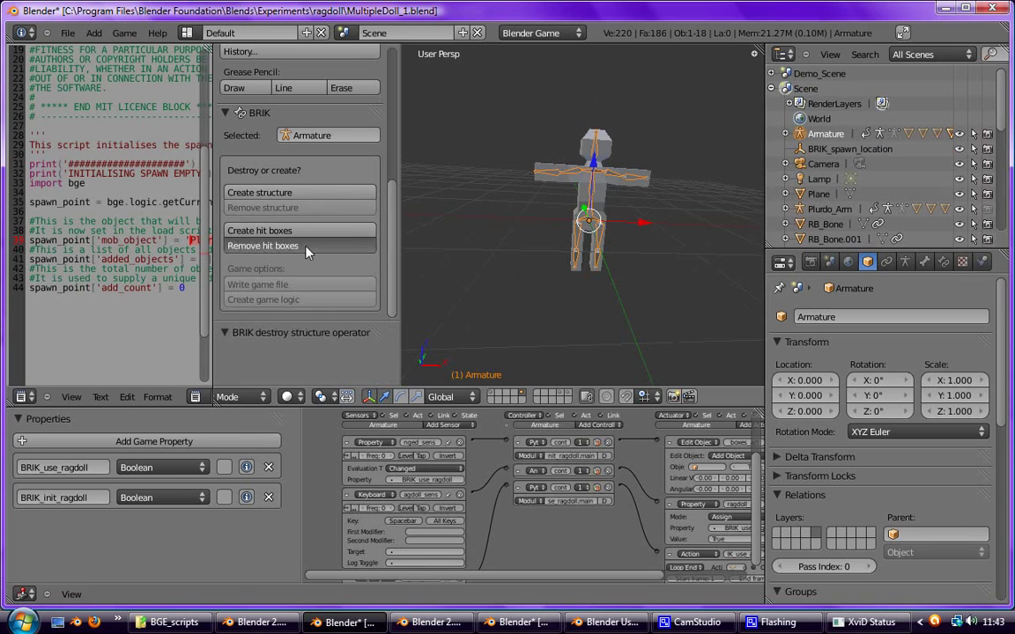
click(304, 192)
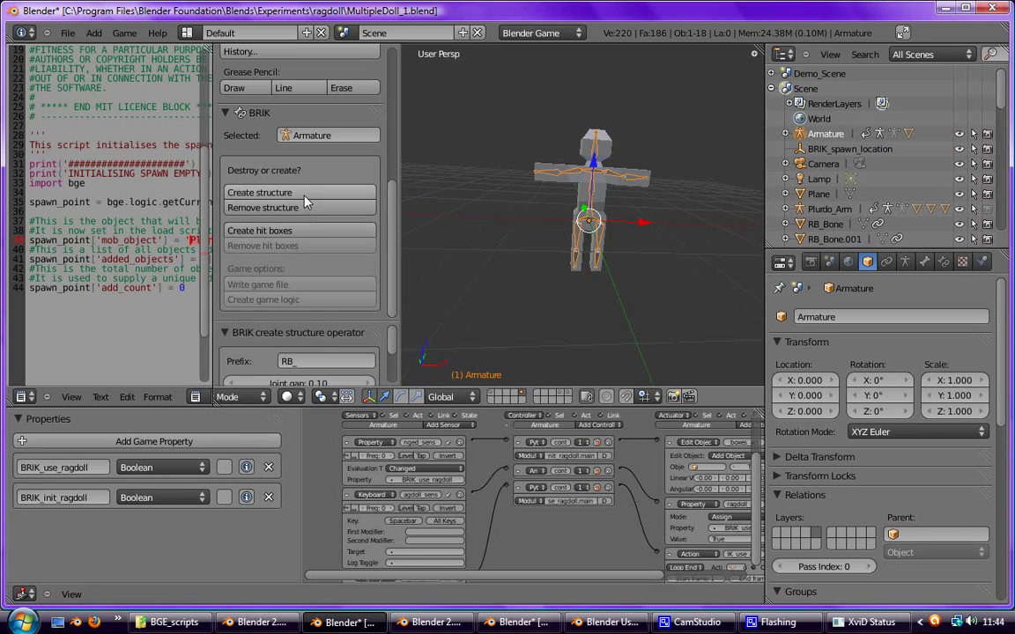
click(282, 207)
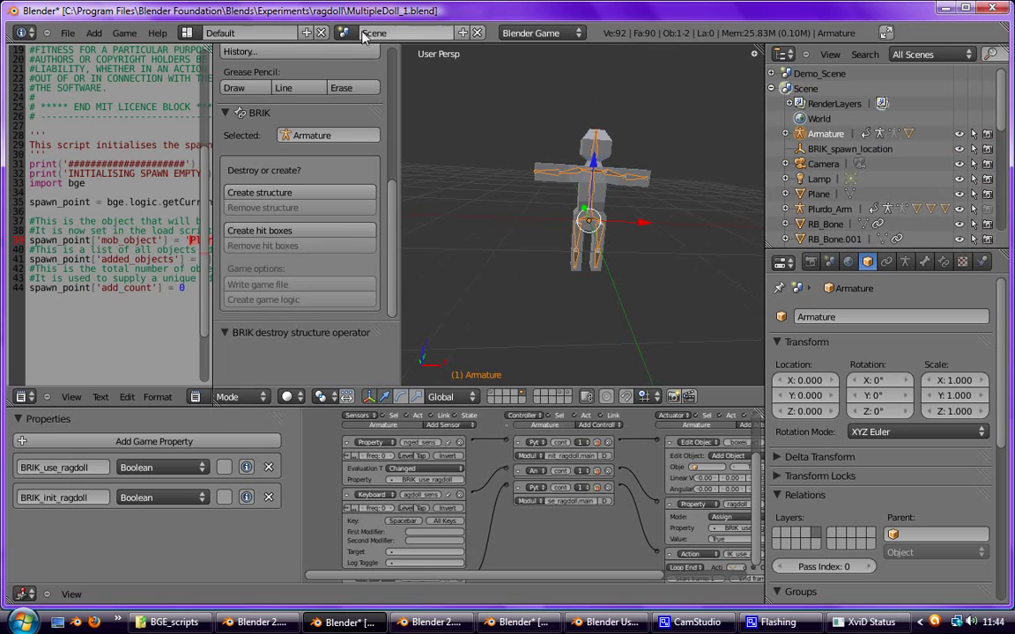
Step: Switch to Demo_Scene and remove the hit boxes and structure of Demo_Armature
click(344, 32)
click(388, 58)
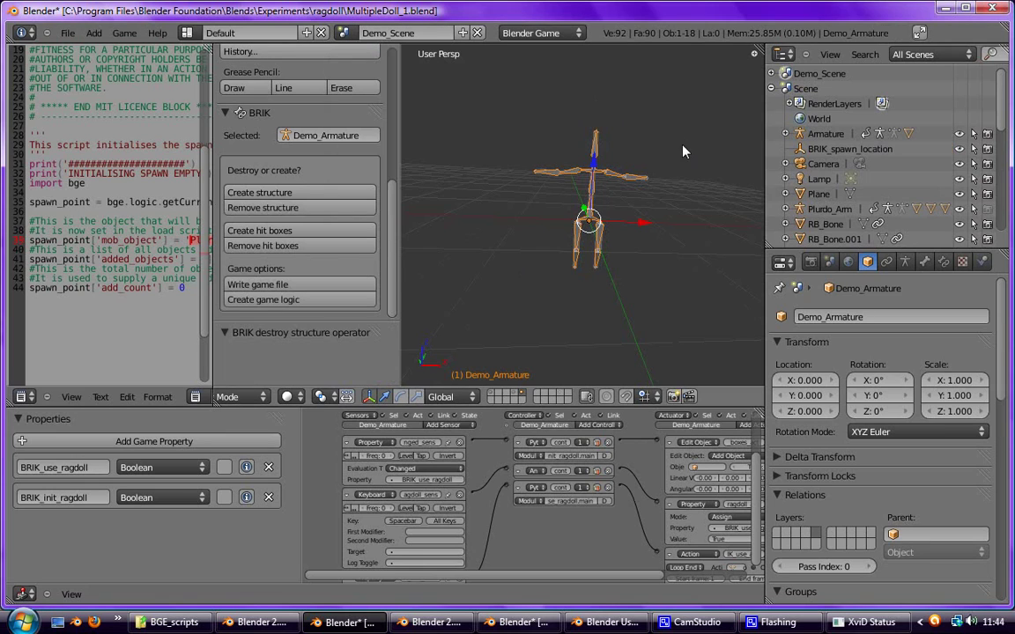
click(301, 247)
click(301, 209)
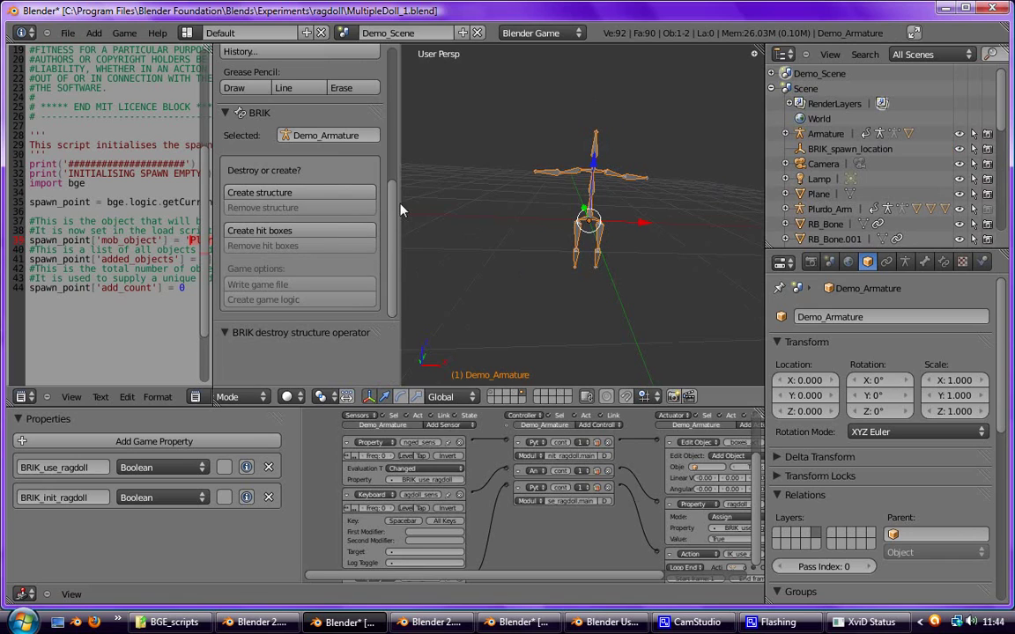
Step: Return to the scene named Scene and create Armature's BRIK structure, hit boxes, game file and game logic
click(314, 31)
click(385, 73)
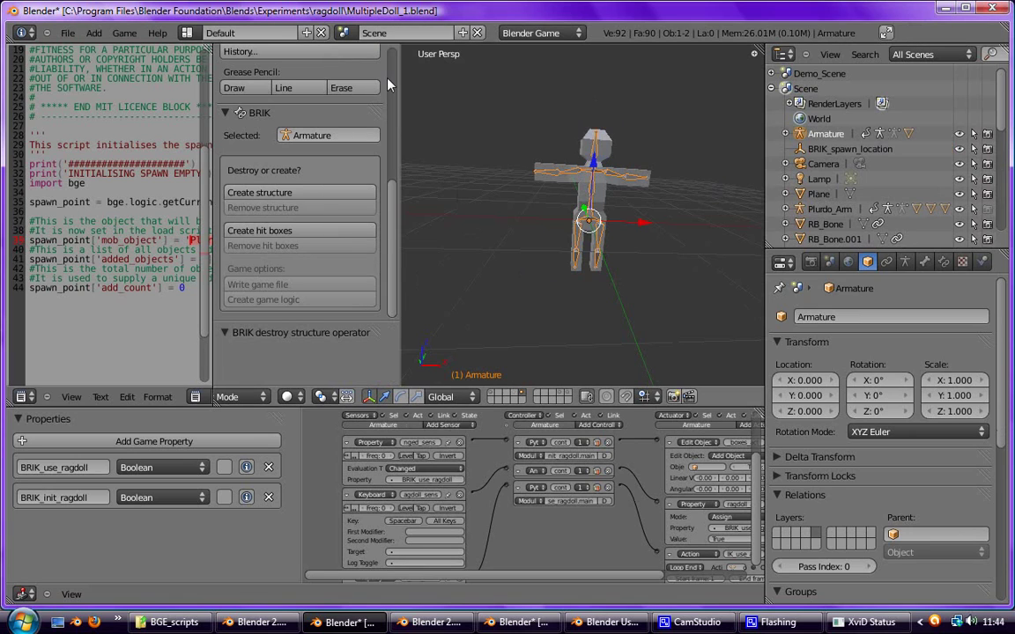
click(304, 192)
click(303, 230)
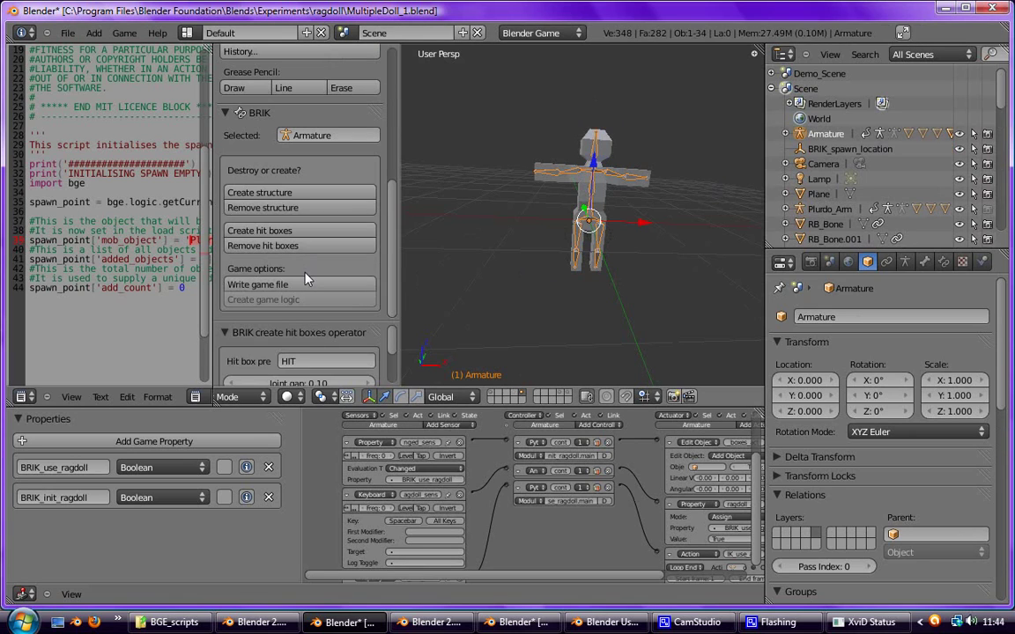
click(306, 282)
click(309, 299)
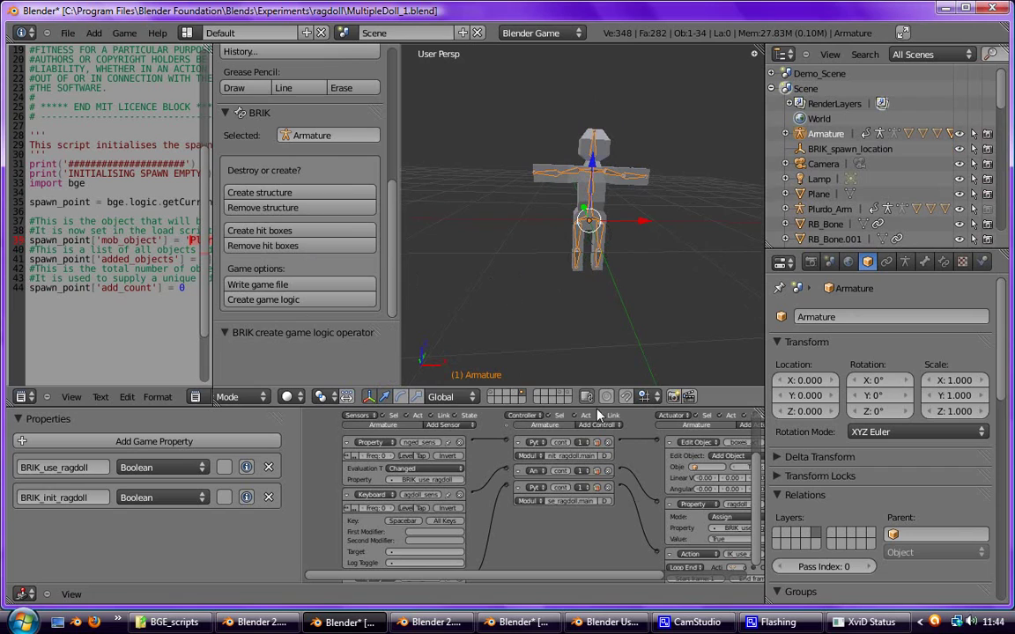
Step: Select BRIK_spawn_location and examine the script files assigned to its data controllers
click(845, 149)
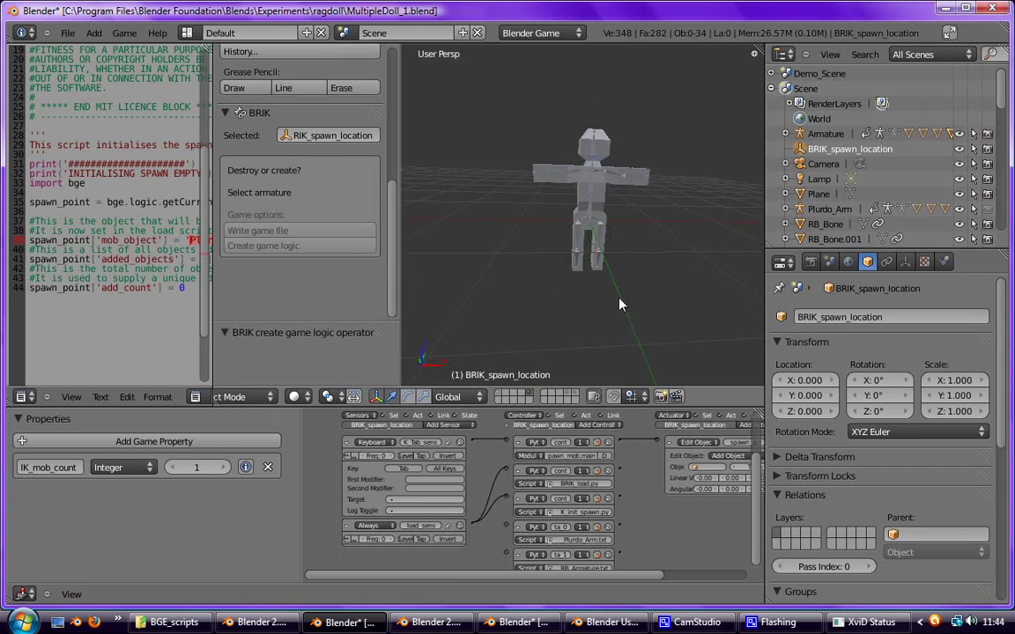
middle_drag(653, 539, 634, 466)
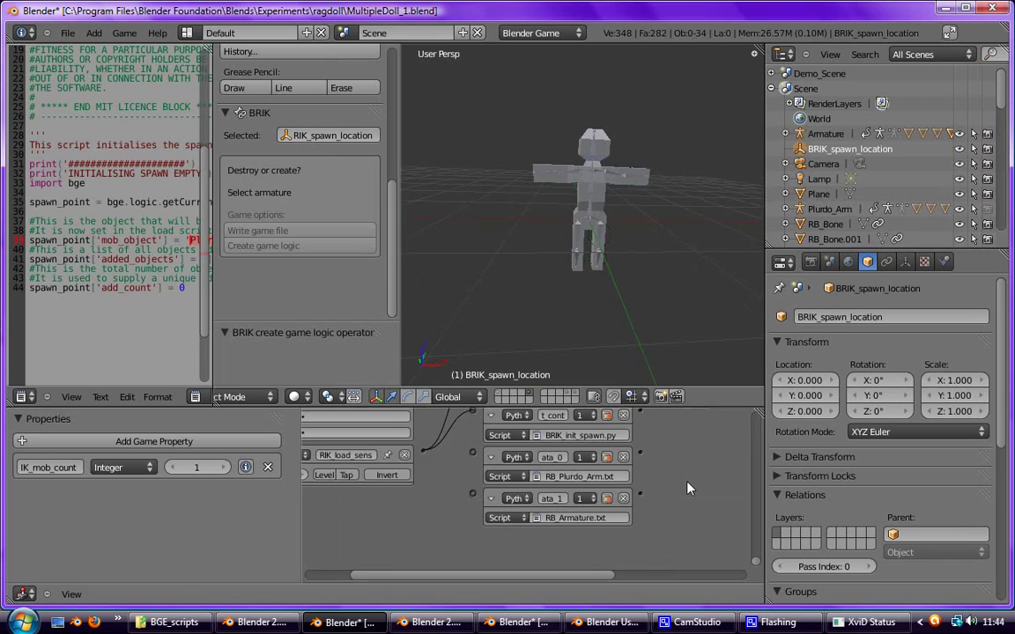
scroll(546, 484, up, 3)
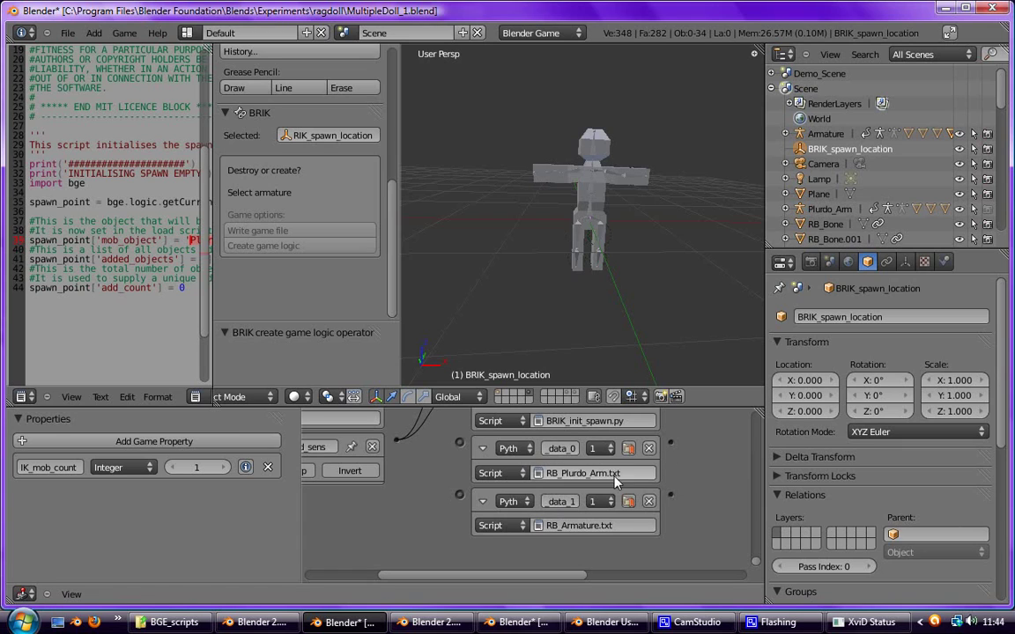
click(638, 474)
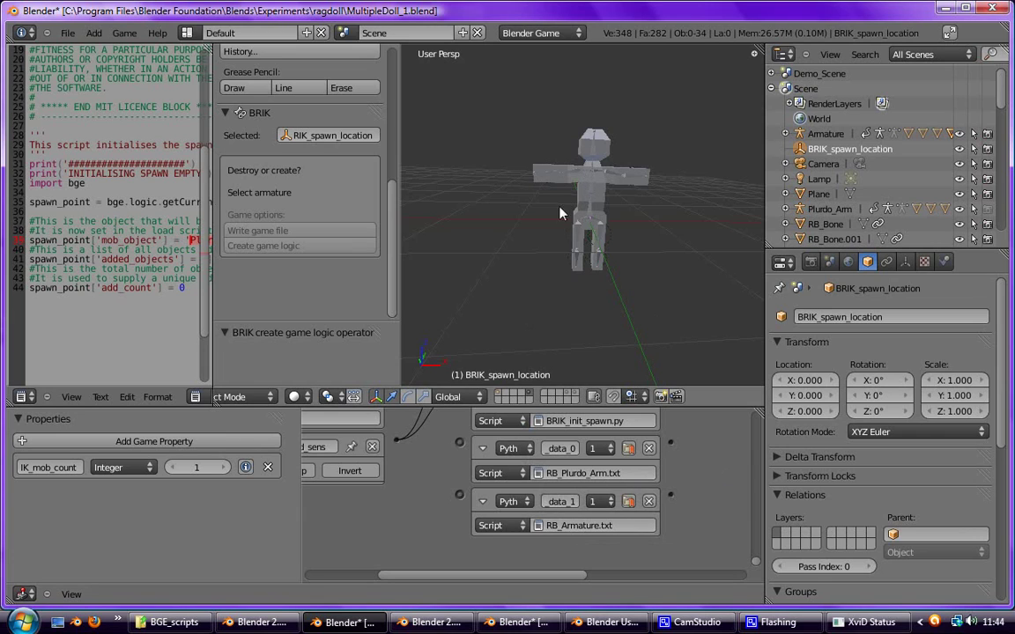
Step: Widen the text editor and set spawn_point['mob_object'] to 'Armature' in BRIK_init_spawn.py
click(210, 231)
drag(212, 231, 377, 236)
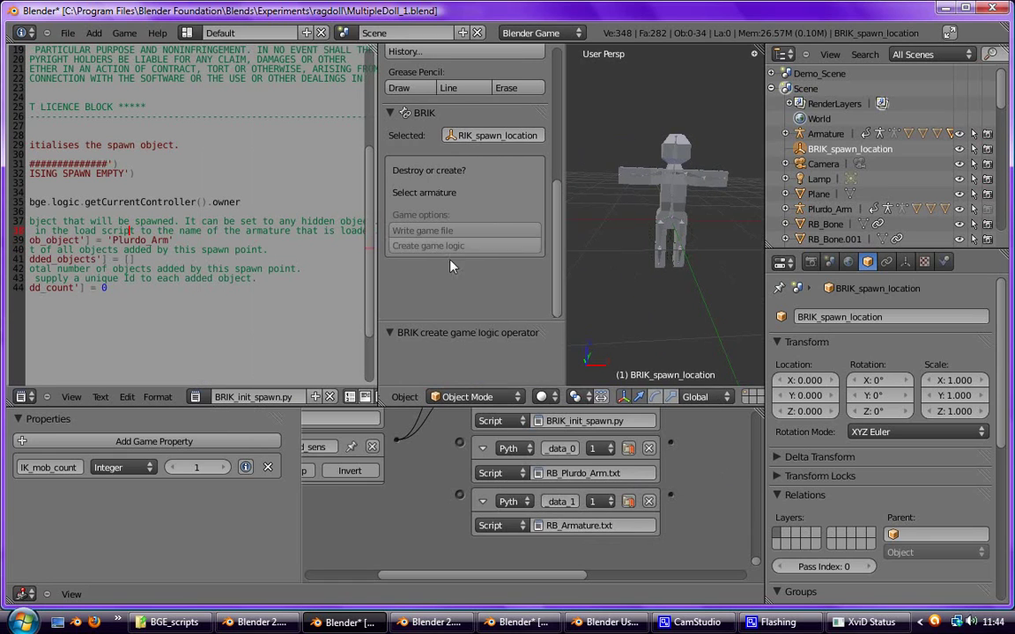
drag(562, 274, 468, 265)
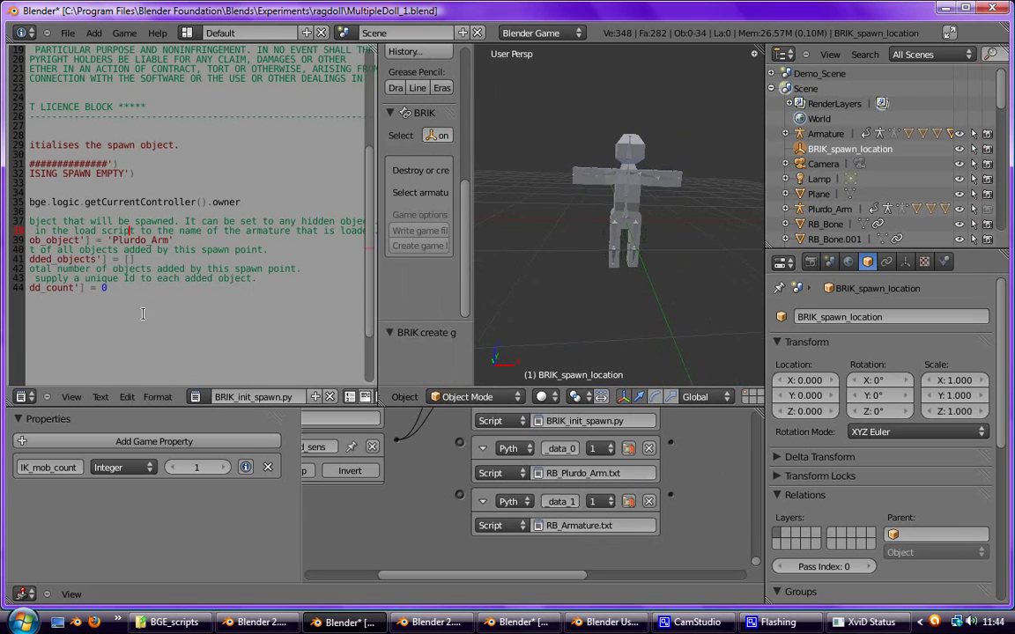
click(169, 237)
drag(169, 237, 114, 236)
text(Armature)
key(Return)
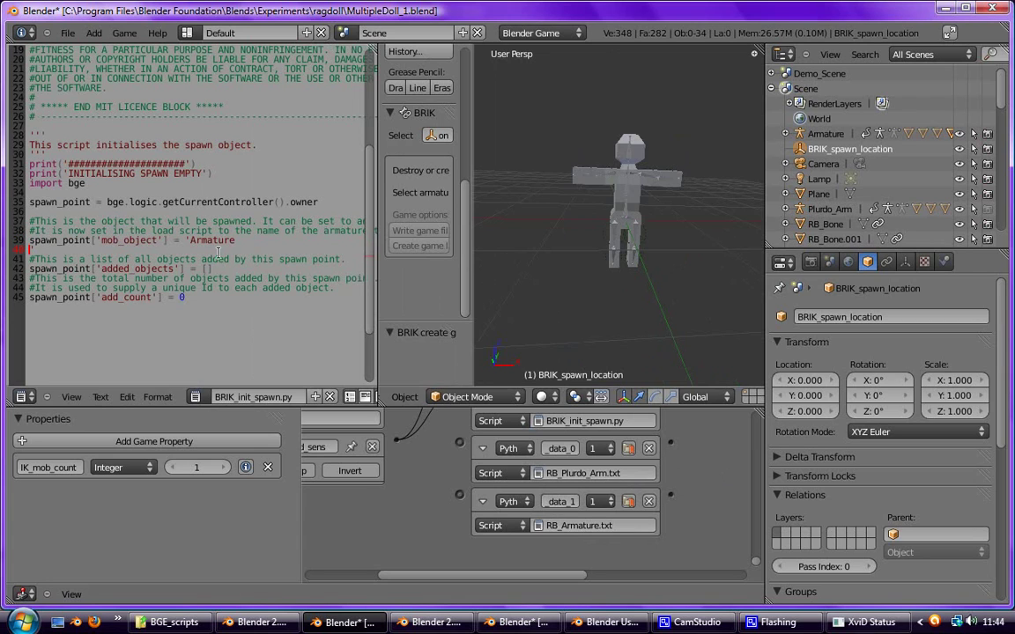
key(BackSpace)
text(')
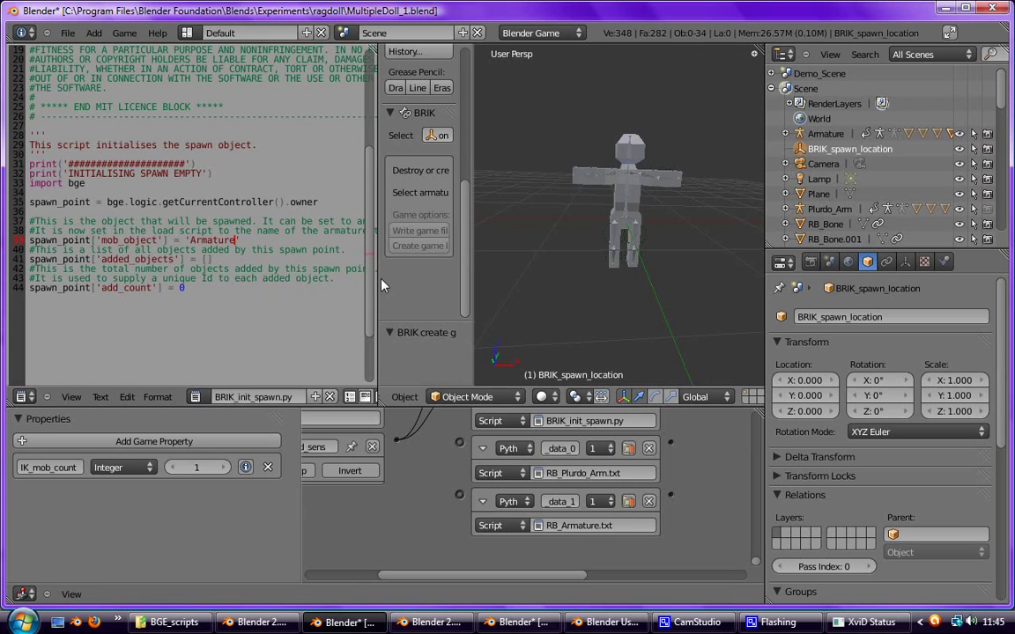
drag(377, 269, 453, 271)
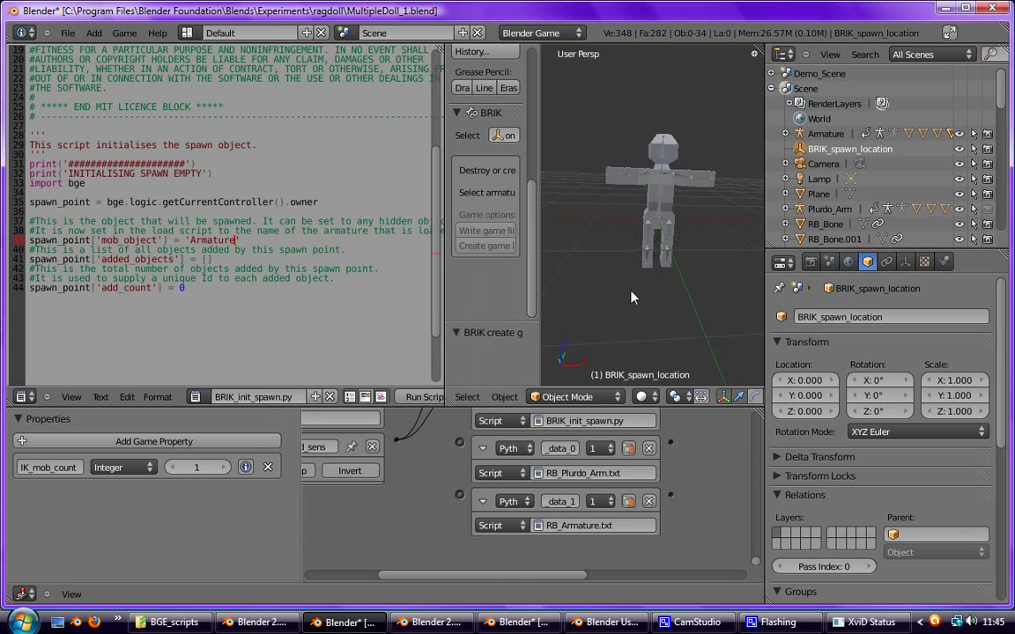
Step: Show only layer 1 in the 3D view and run the game to test spawning Armature
key(1)
key(p)
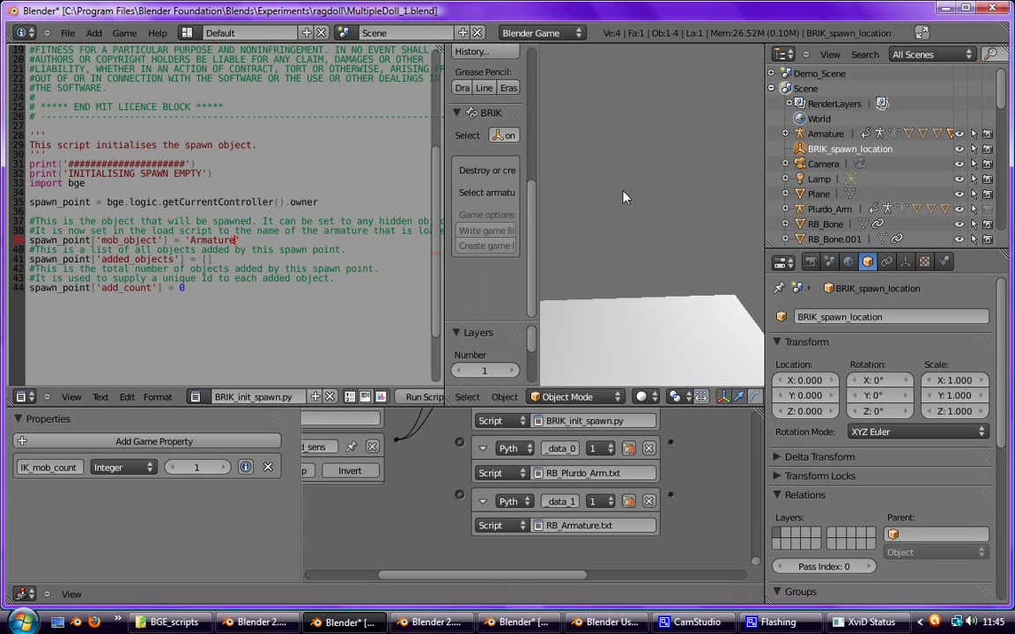
key(Escape)
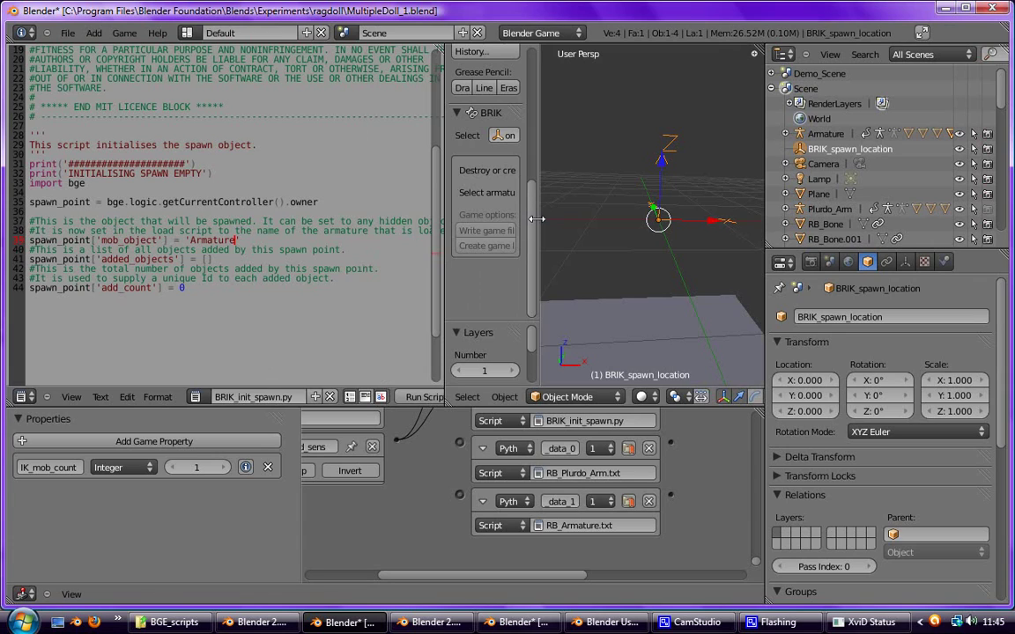
Step: Collapse the 3D view's tool shelf and rerun the game until Armature's fall onto the plane can be watched
drag(537, 219, 435, 205)
key(p)
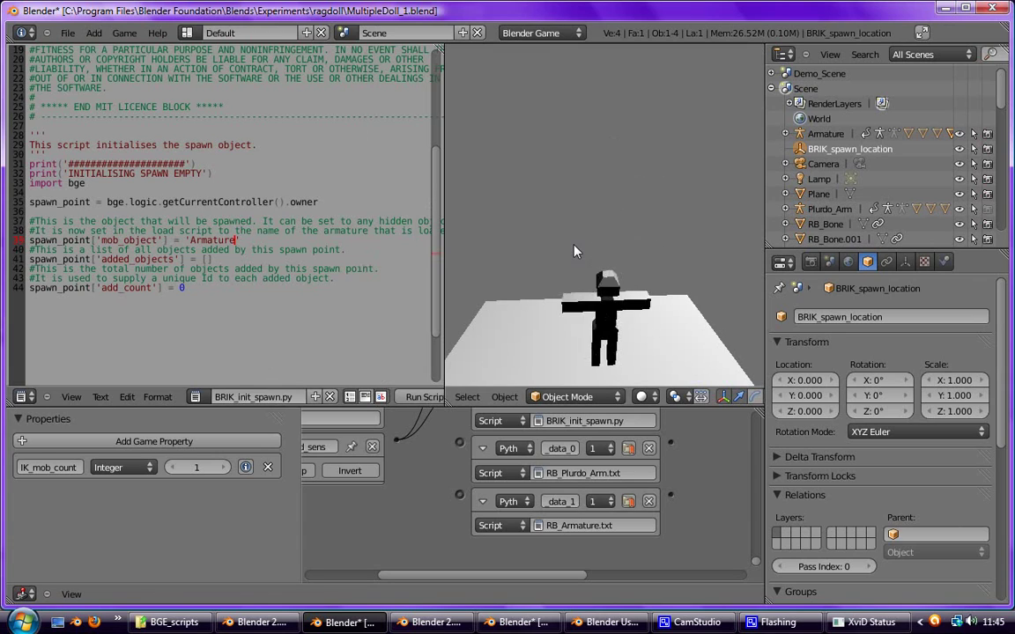
key(Escape)
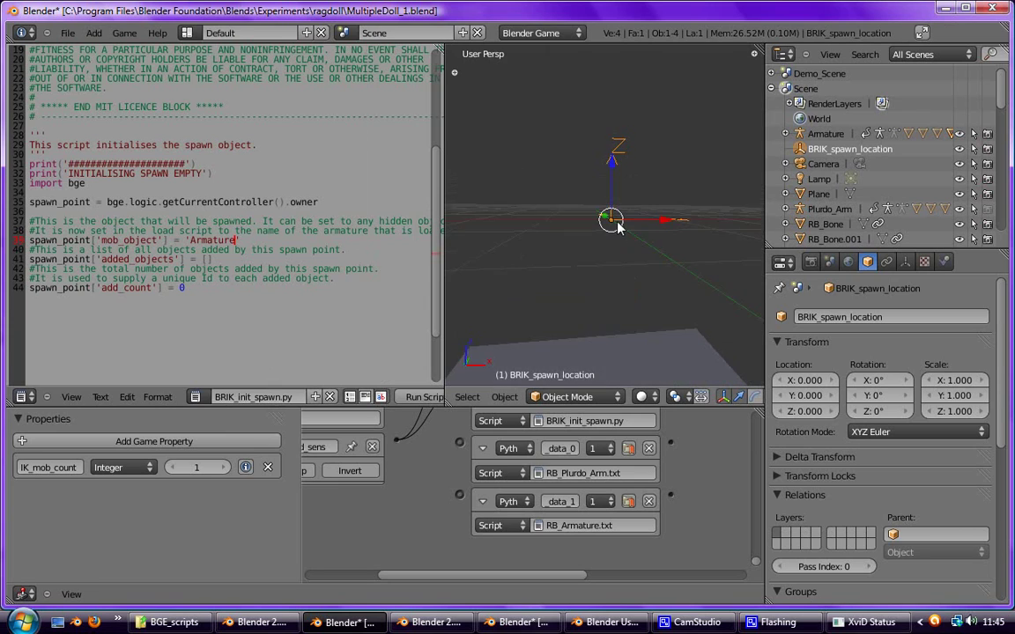
mouse_move(607, 313)
middle_down()
mouse_move(602, 218)
mouse_move(614, 193)
mouse_move(614, 304)
middle_up()
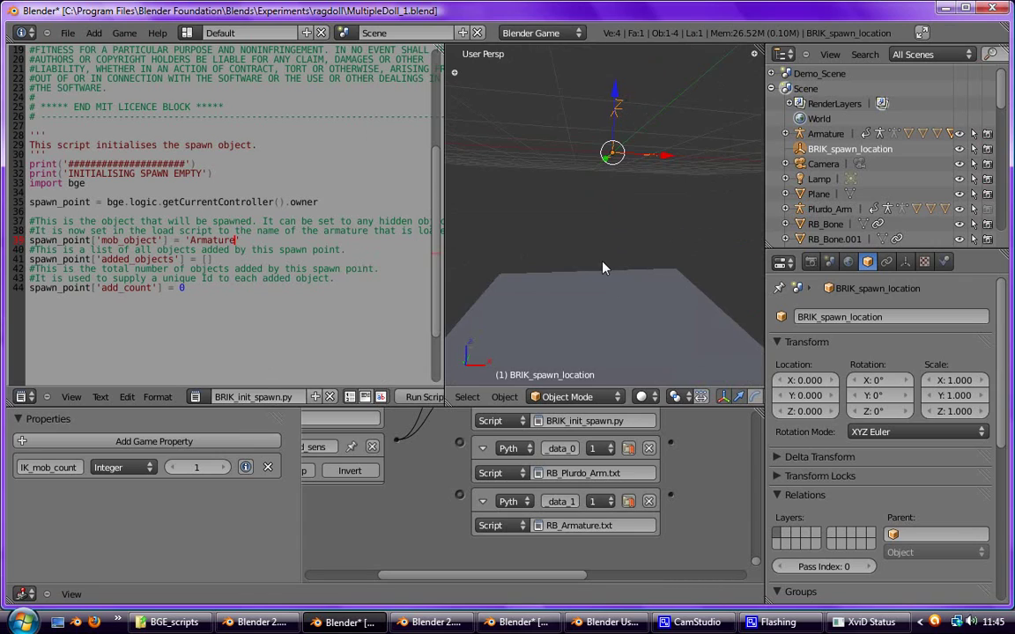
key(p)
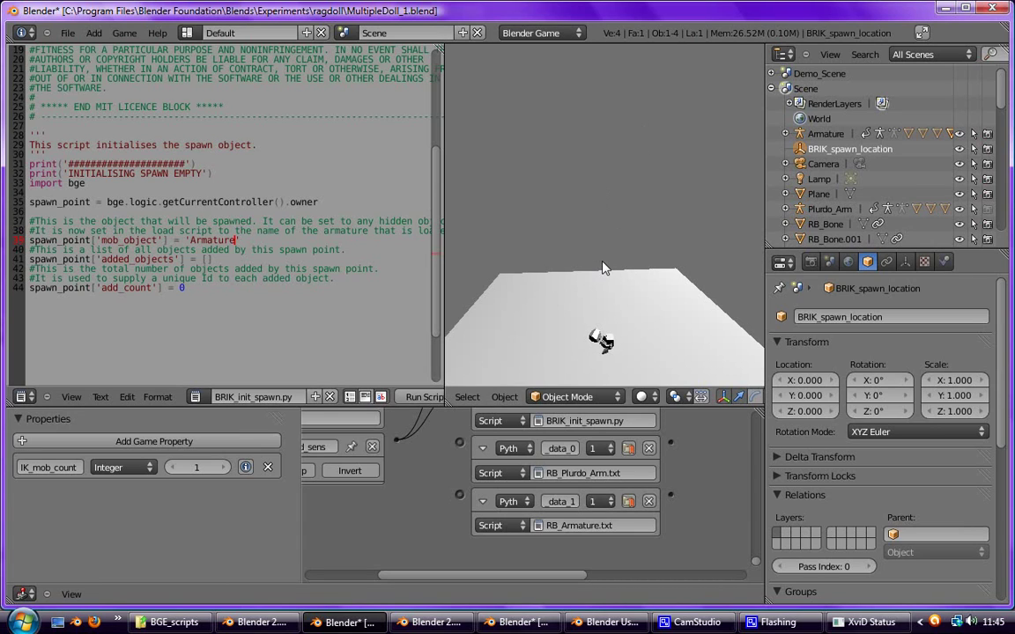
key(Escape)
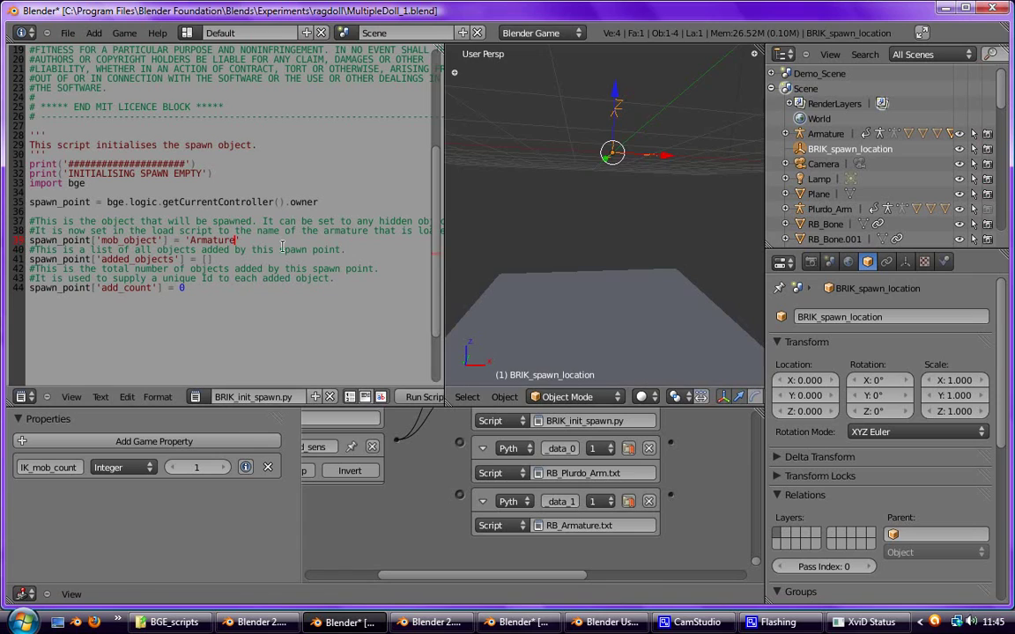
Step: Set spawn_point['mob_object'] to 'Plurdo_Arm' in BRIK_init_spawn.py and run the game to test its spawning
double_click(192, 239)
key(BackSpace)
text(Plurdo_Arm)
key(p)
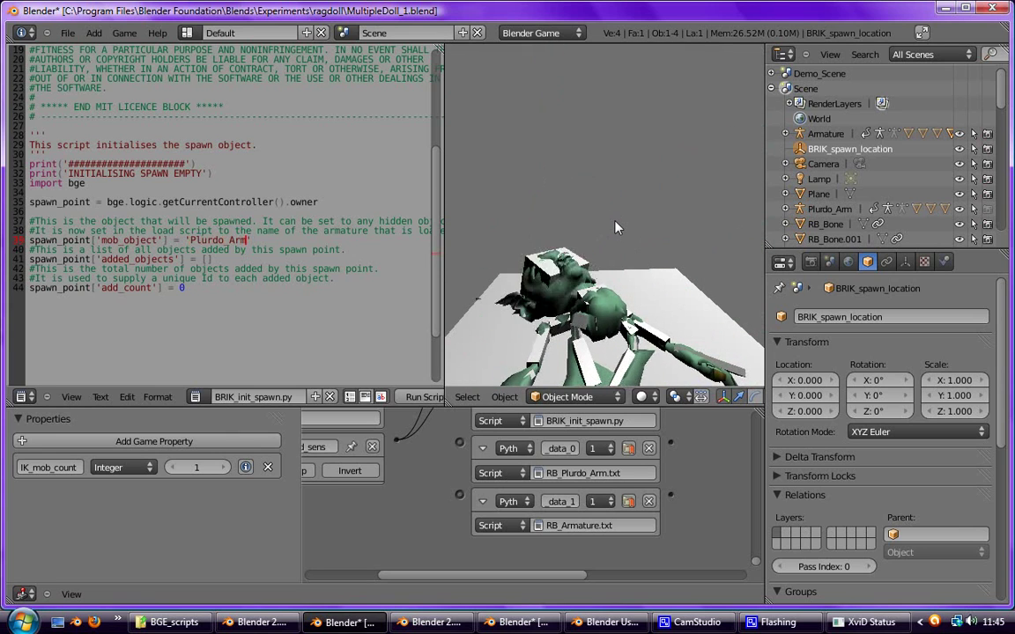
key(Escape)
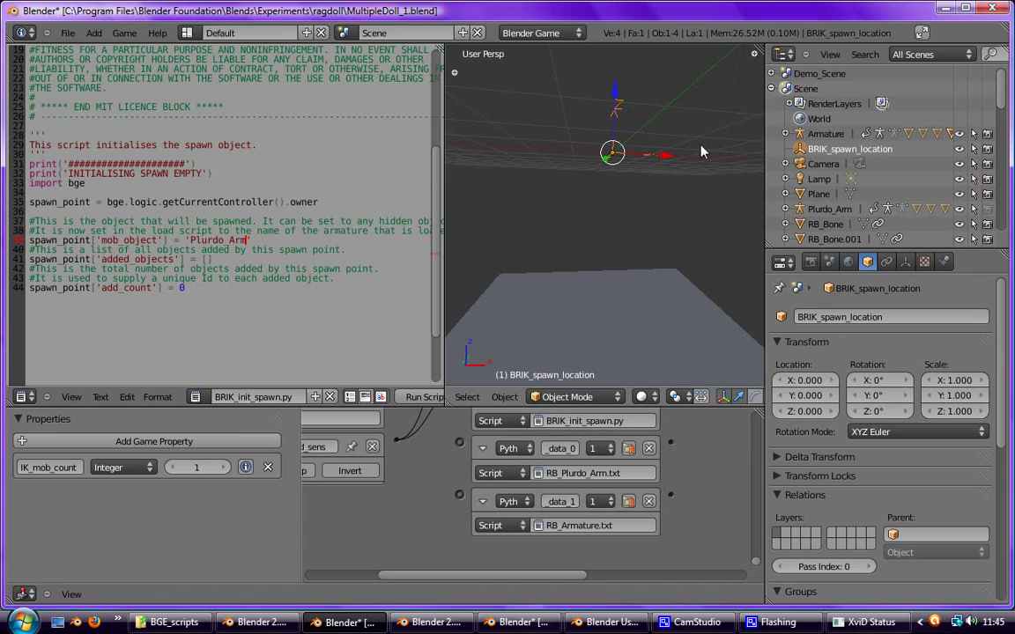
click(696, 622)
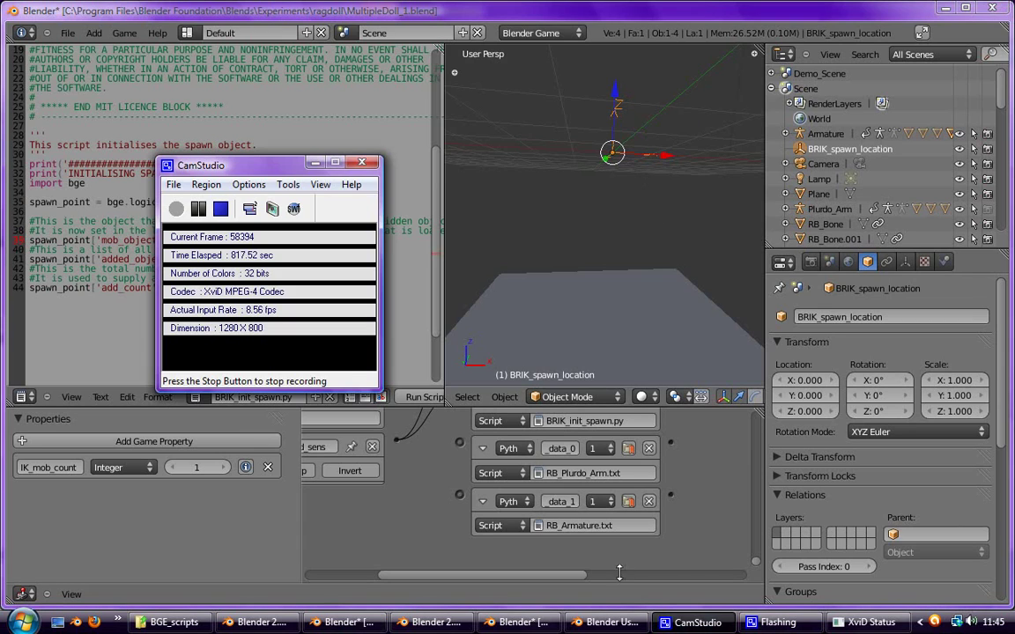